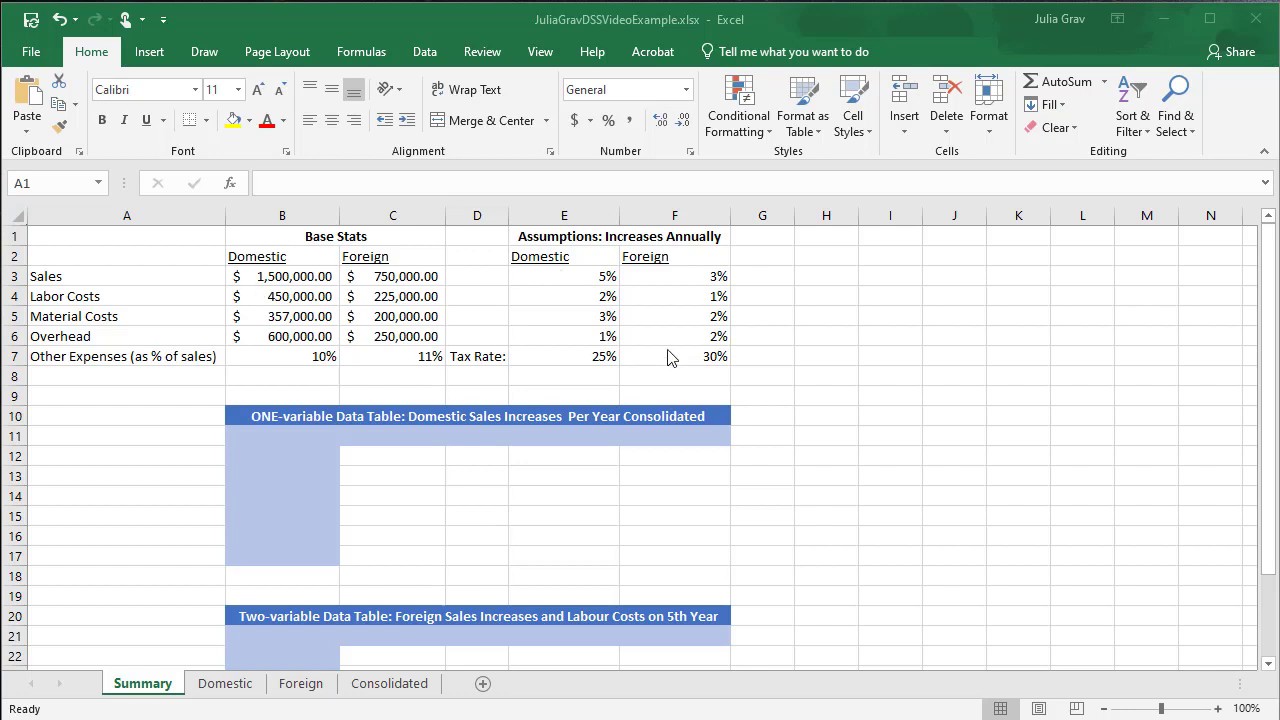
Step: Look through the Domestic, Foreign and Consolidated sheets to compare their titles and year-by-year layouts
left_click(222, 694)
left_click(224, 690)
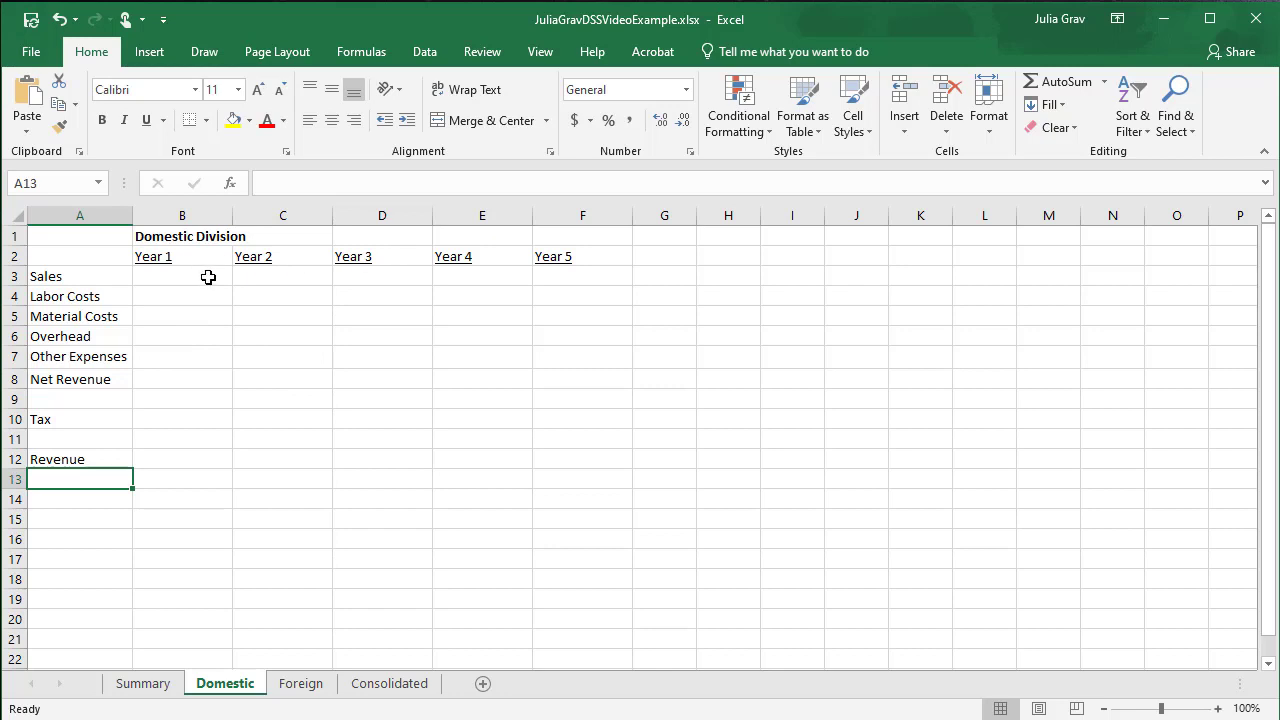
left_click_drag(183, 238, 283, 237)
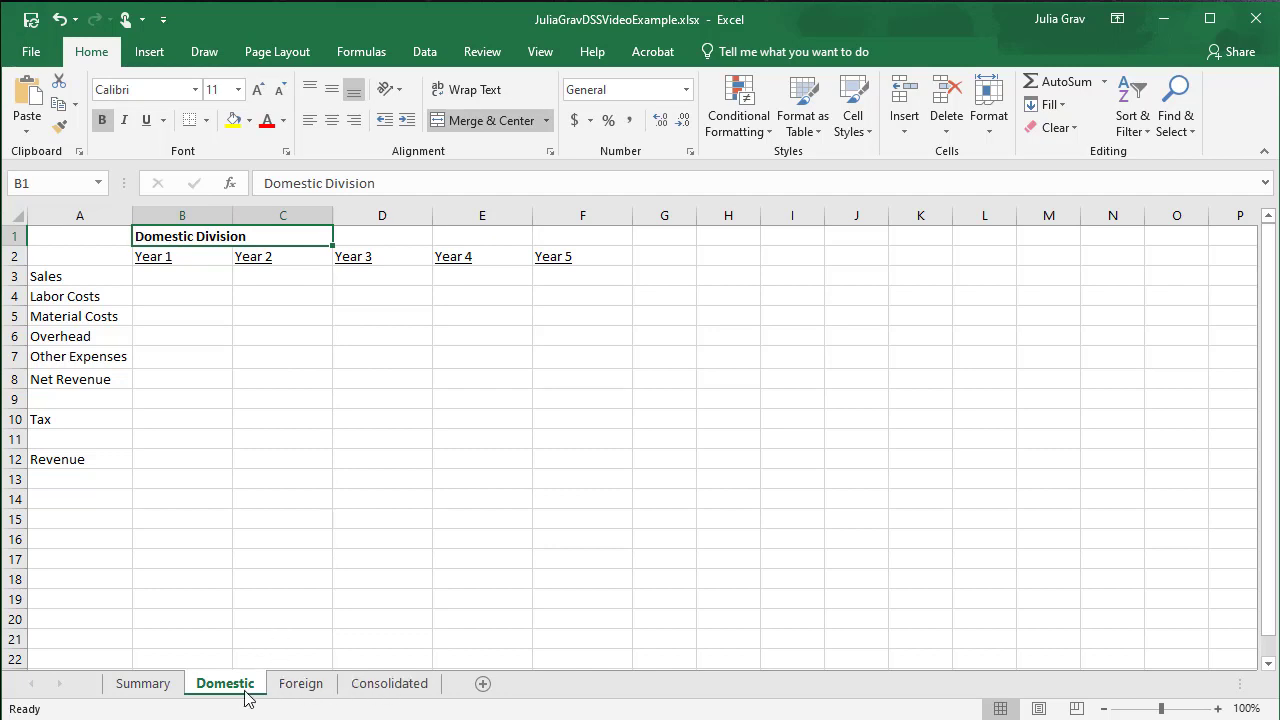
left_click(297, 688)
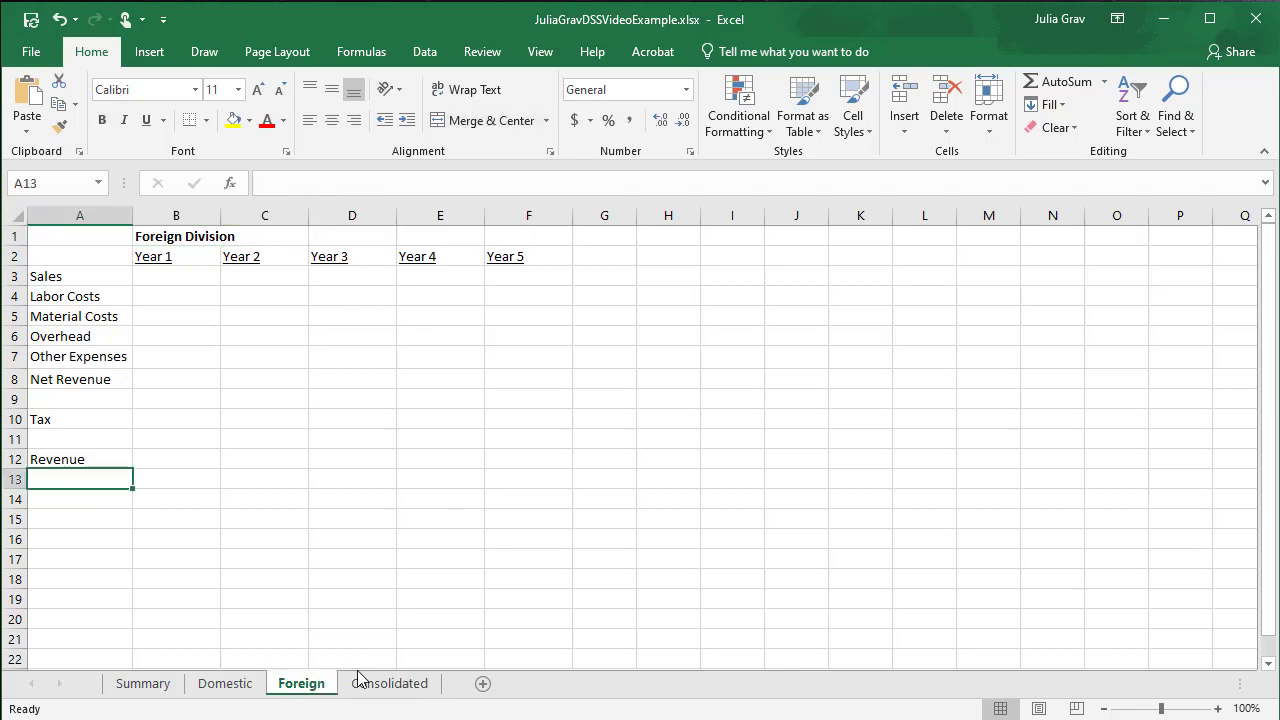
left_click(372, 688)
left_click(304, 690)
left_click(247, 693)
left_click(302, 690)
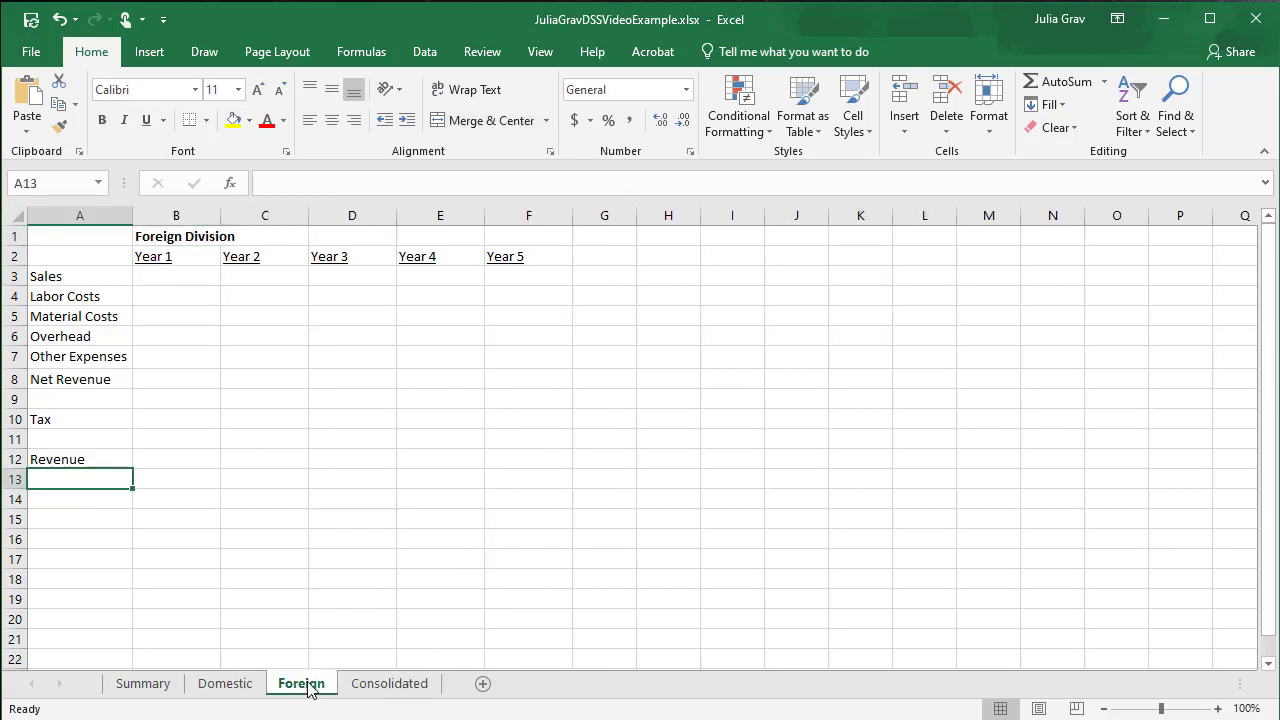
left_click(368, 688)
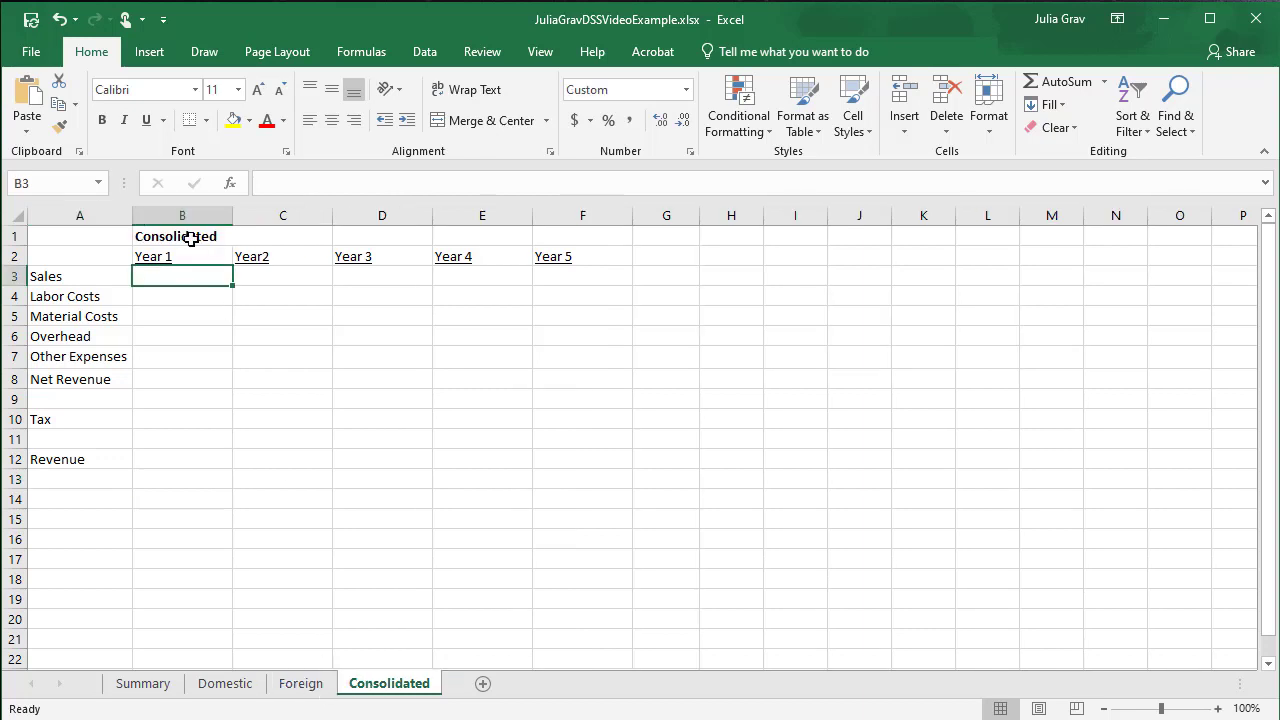
left_click(300, 688)
Step: Group the Domestic, Foreign and Consolidated sheets and merge and center their titles across B1:F1
left_click(242, 688)
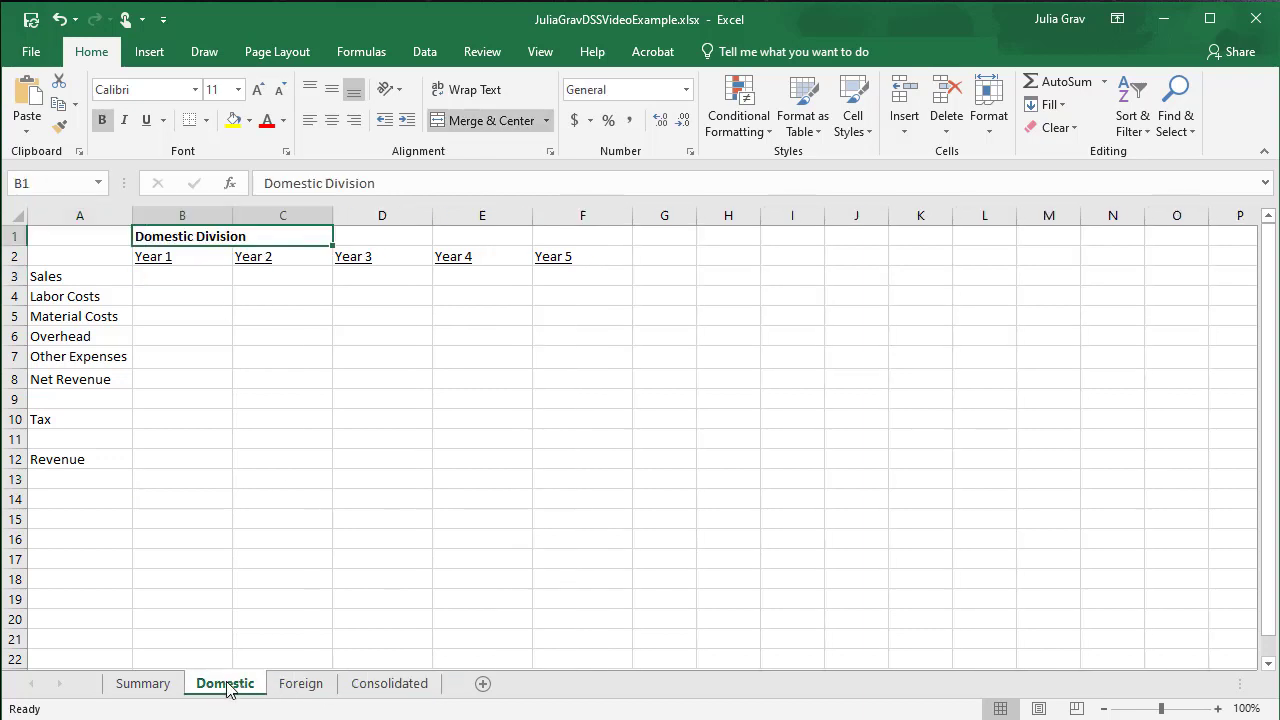
left_click(280, 686, "ctrl")
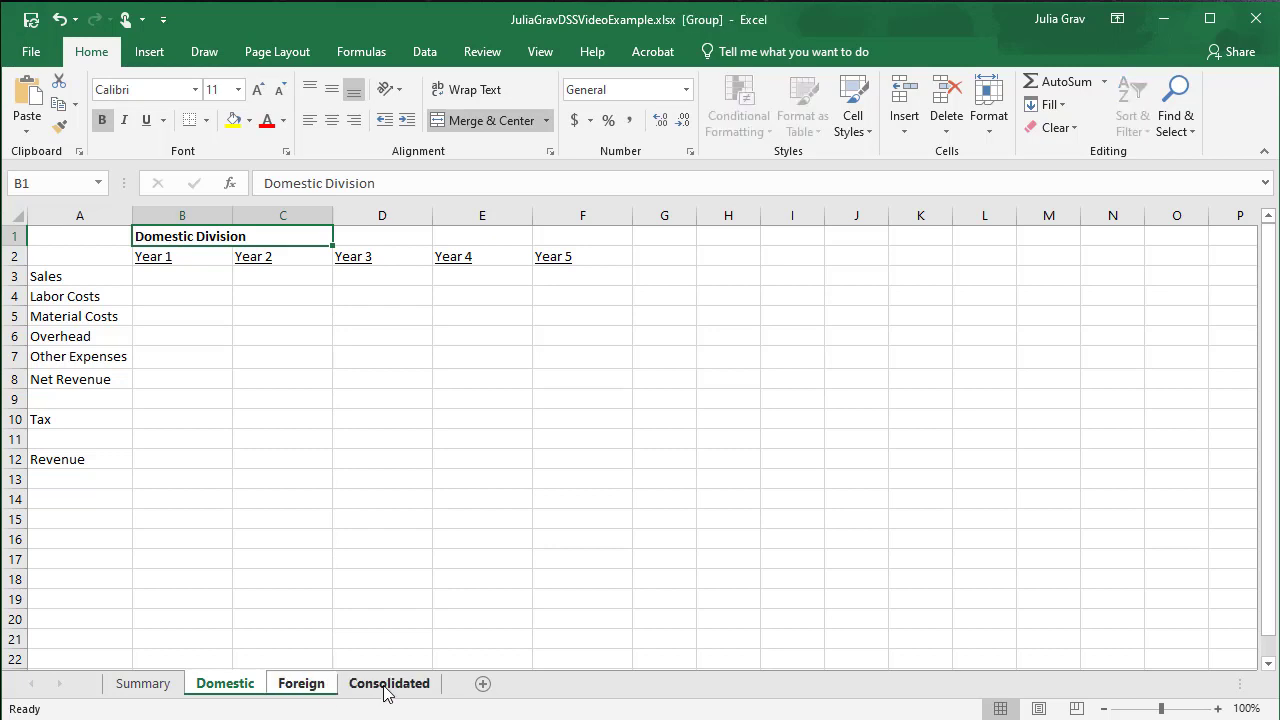
left_click(386, 690, "ctrl")
left_click_drag(200, 236, 563, 237)
left_click(563, 237)
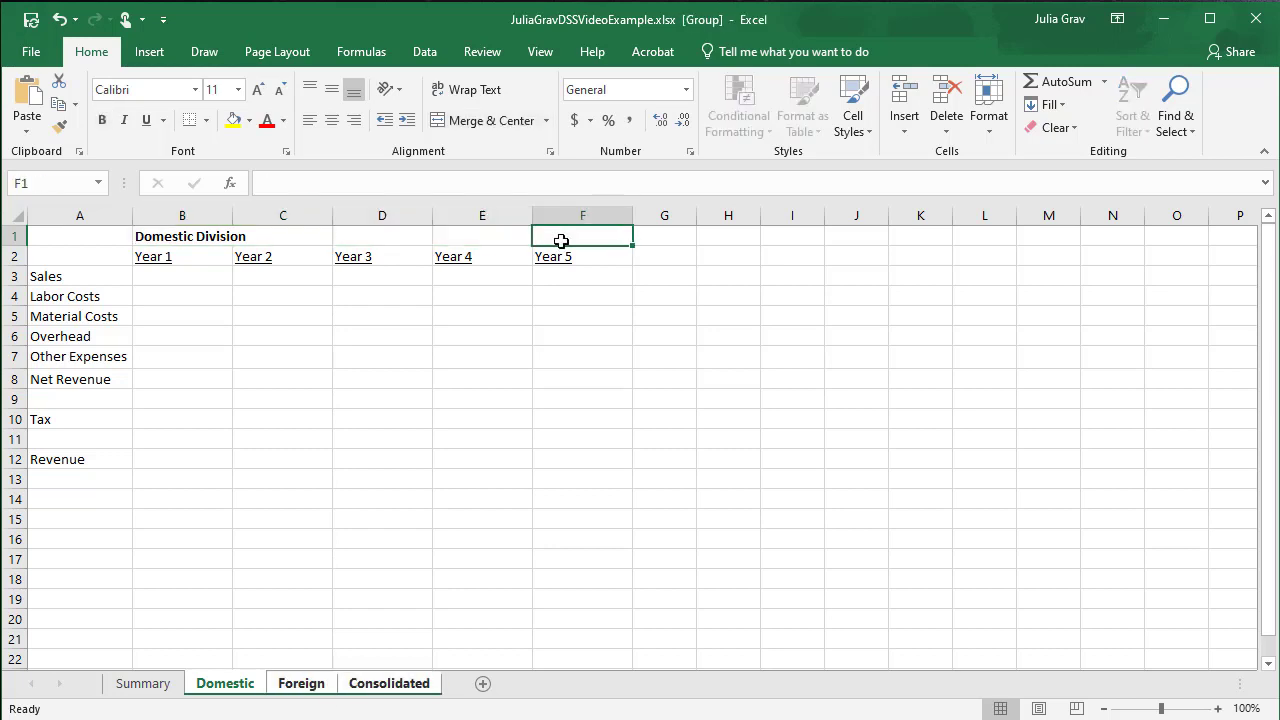
left_click(224, 234)
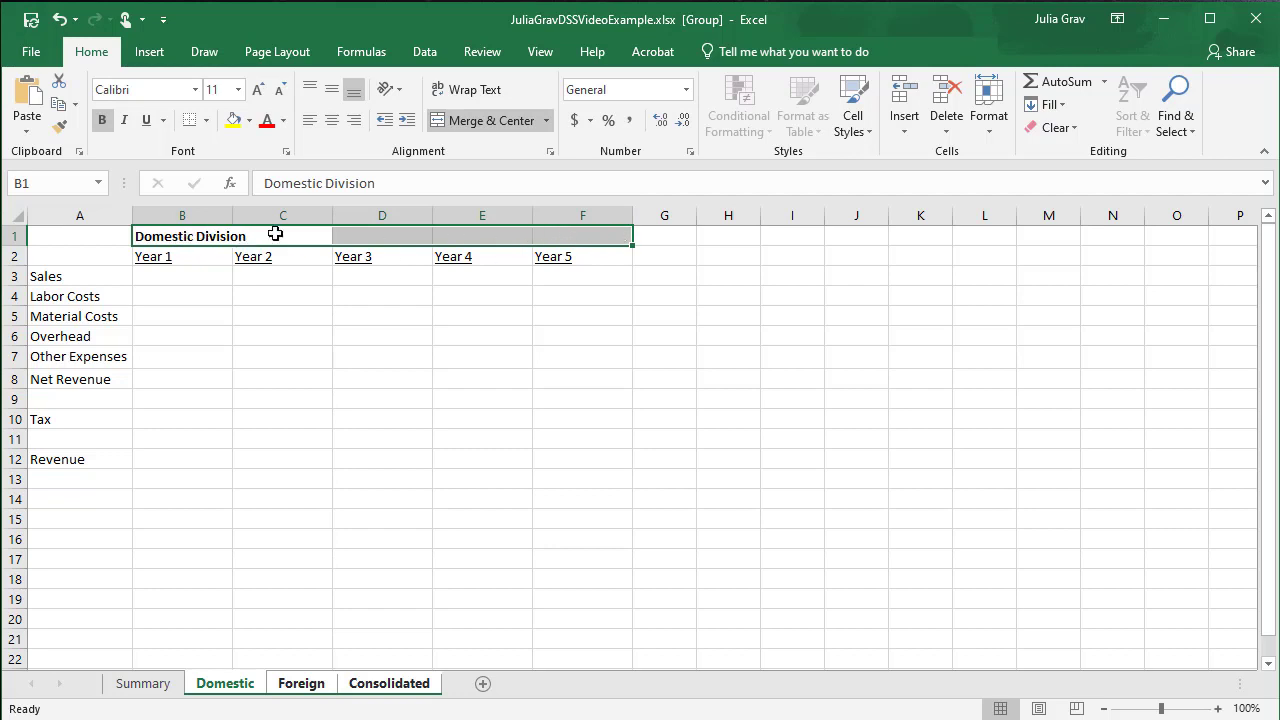
left_click(481, 121)
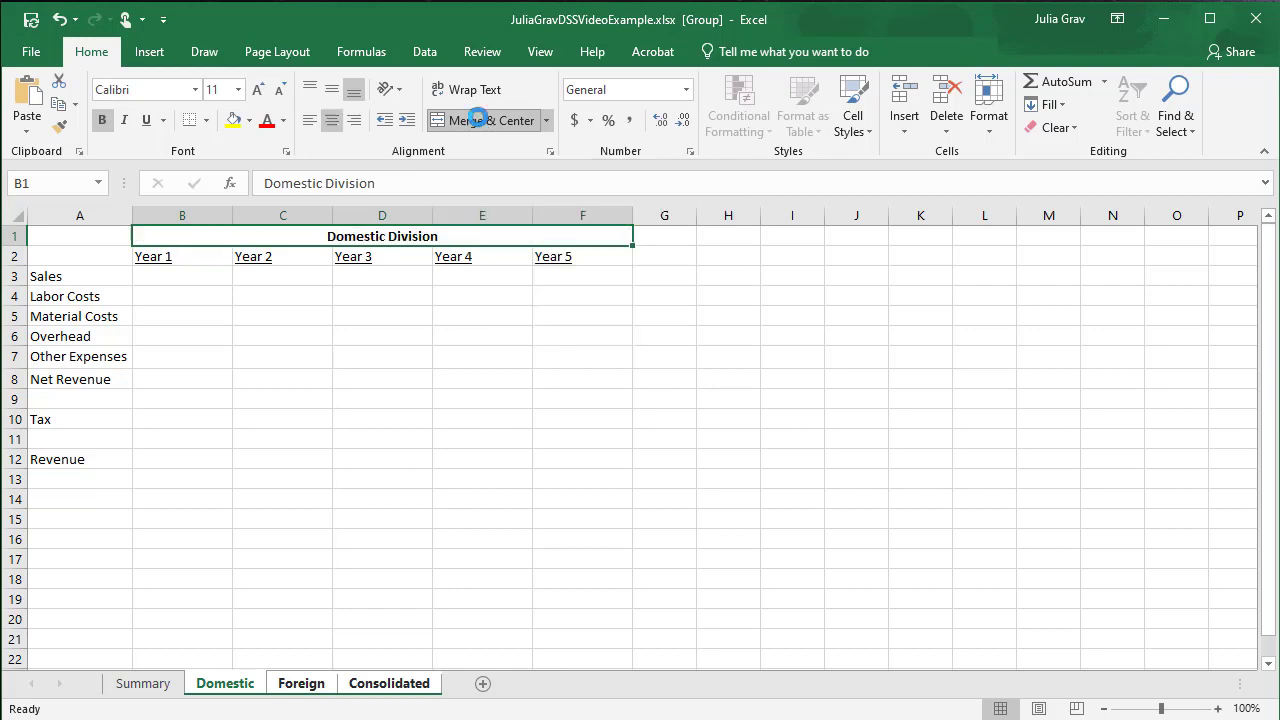
Step: Check the merged title on each grouped sheet and ungroup the sheets by returning to the Summary sheet
left_click(305, 686)
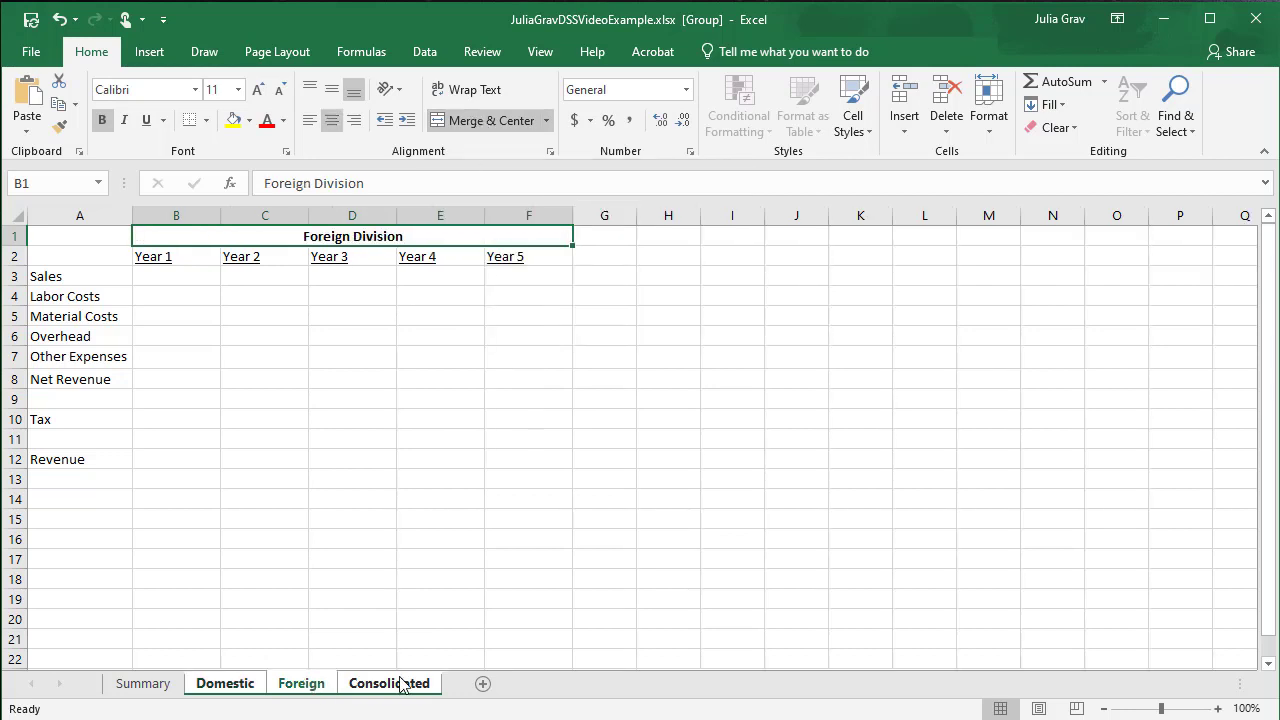
left_click(416, 686)
left_click(313, 692)
left_click(232, 698)
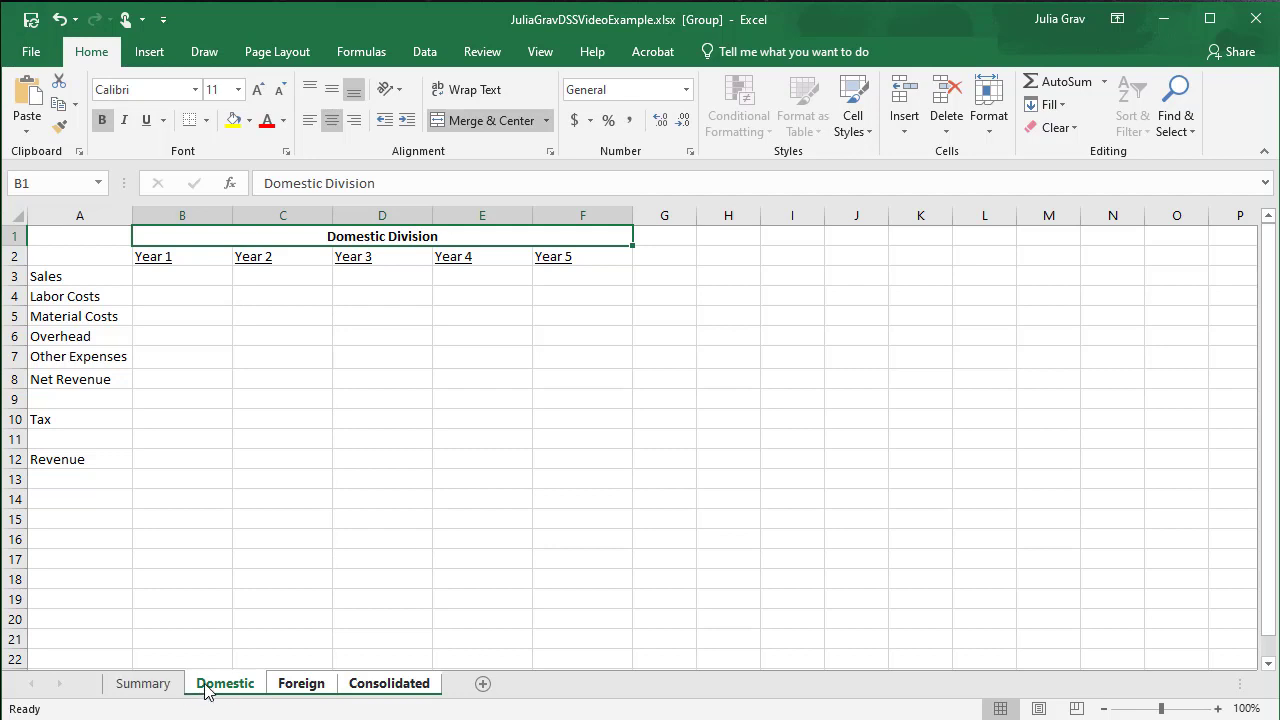
left_click(143, 688)
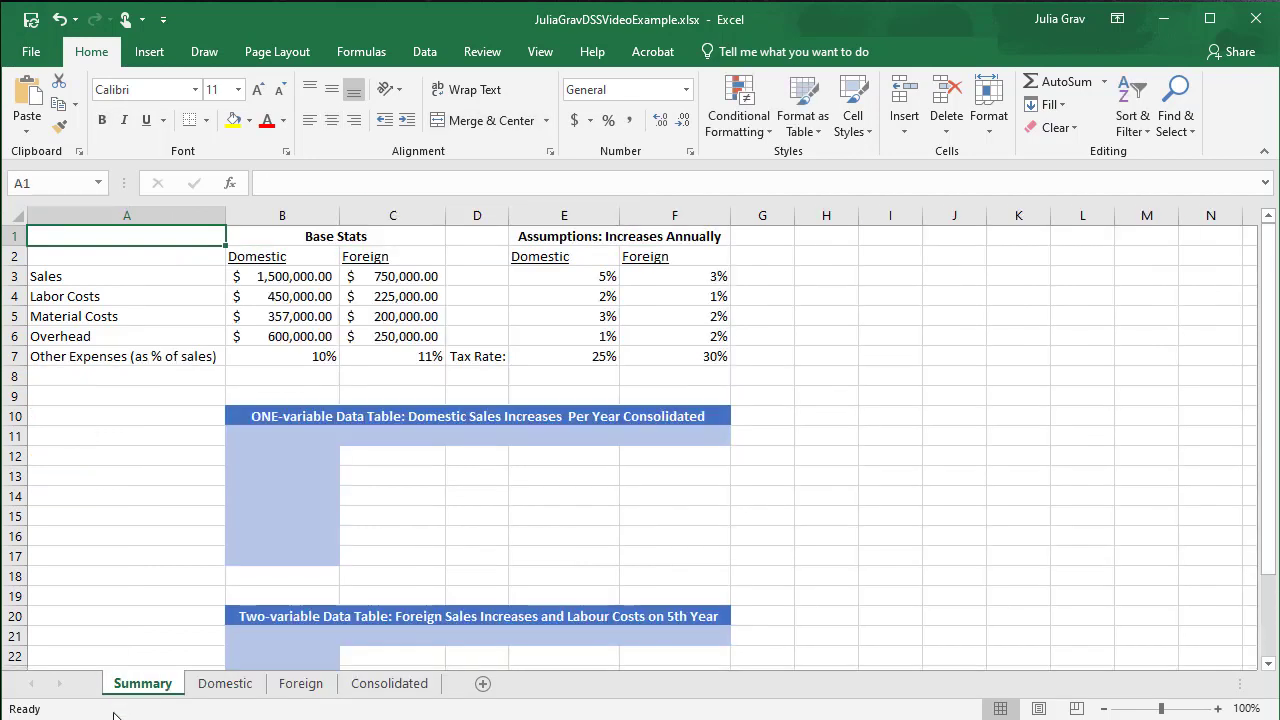
Step: Link Year 1 Sales in cell B3 of the Domestic sheet to the domestic base sales with =Summary!B3
double_click(215, 688)
key("Return")
left_click(175, 276)
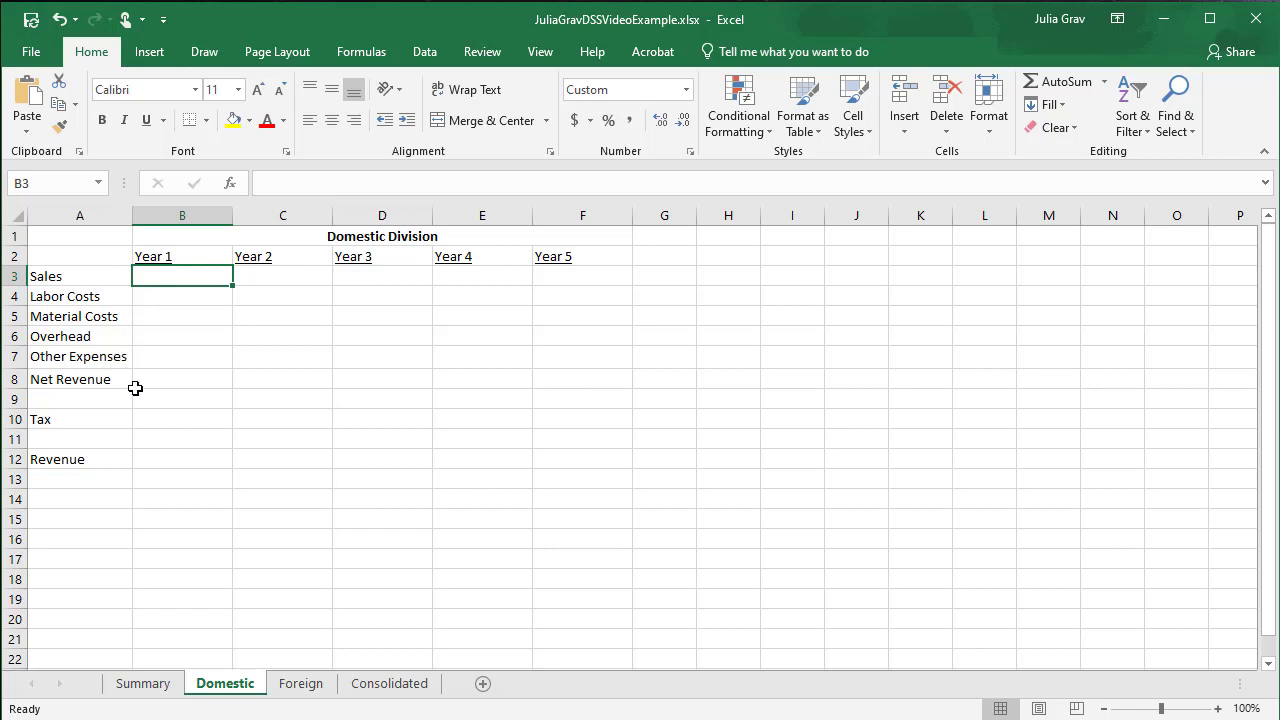
type("=")
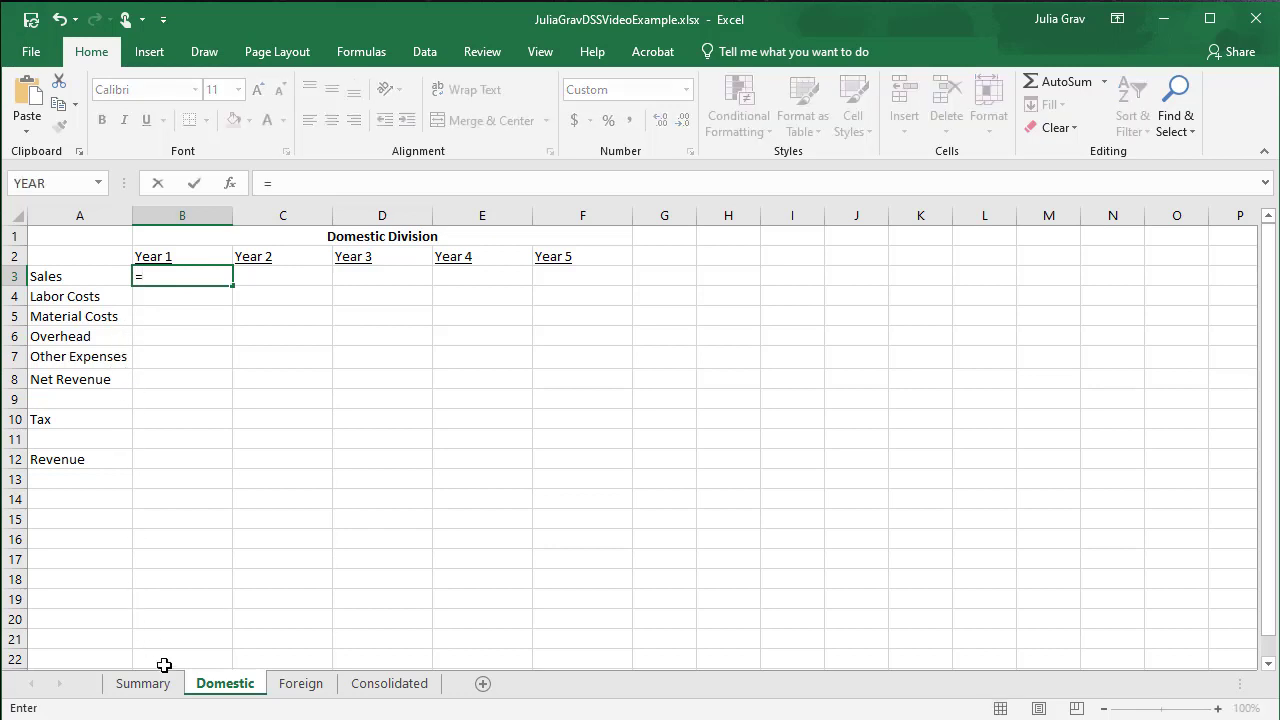
left_click(168, 684)
left_click(146, 687)
left_click(313, 278)
key("Return")
Step: Fill the Year 1 Sales formula from B3 down to B6 on the Domestic sheet and check the Overhead cell's formula
left_click(201, 276)
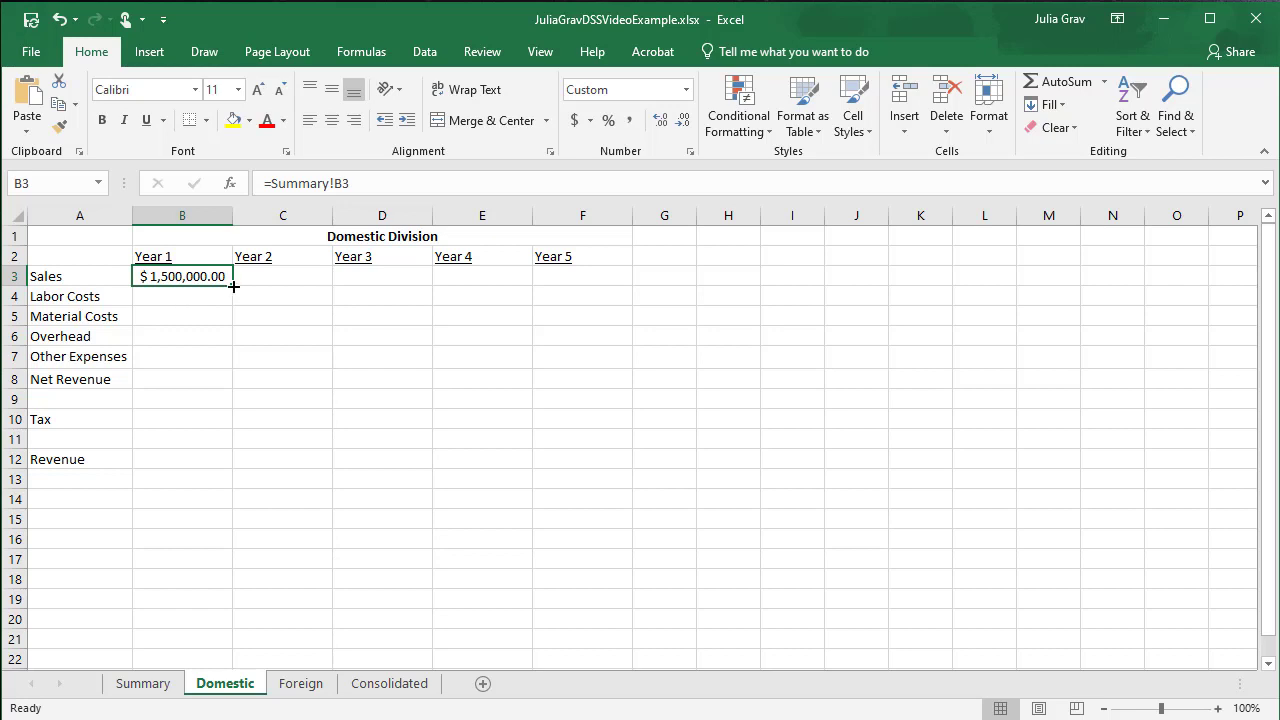
left_click_drag(232, 288, 226, 341)
left_click(171, 336)
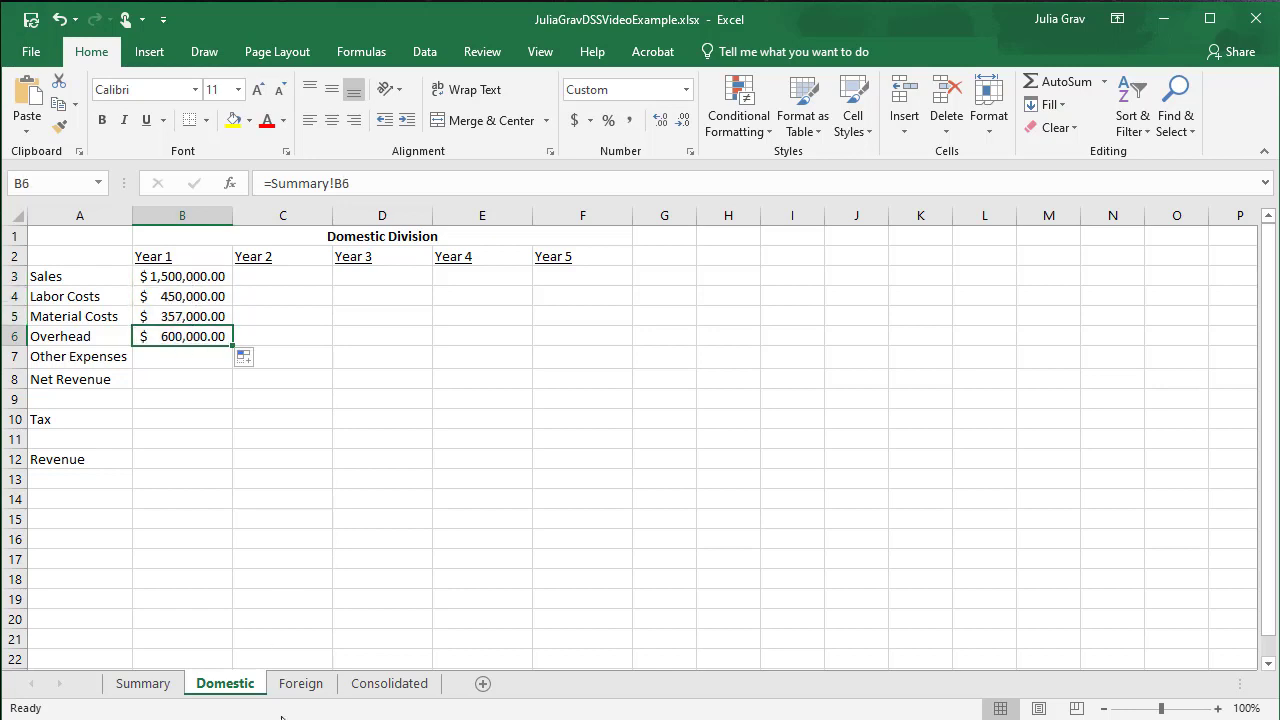
Step: Calculate Year 1 Other Expenses in cell B7 of the Domestic sheet with the formula =B3*Summary!B7
left_click(157, 690)
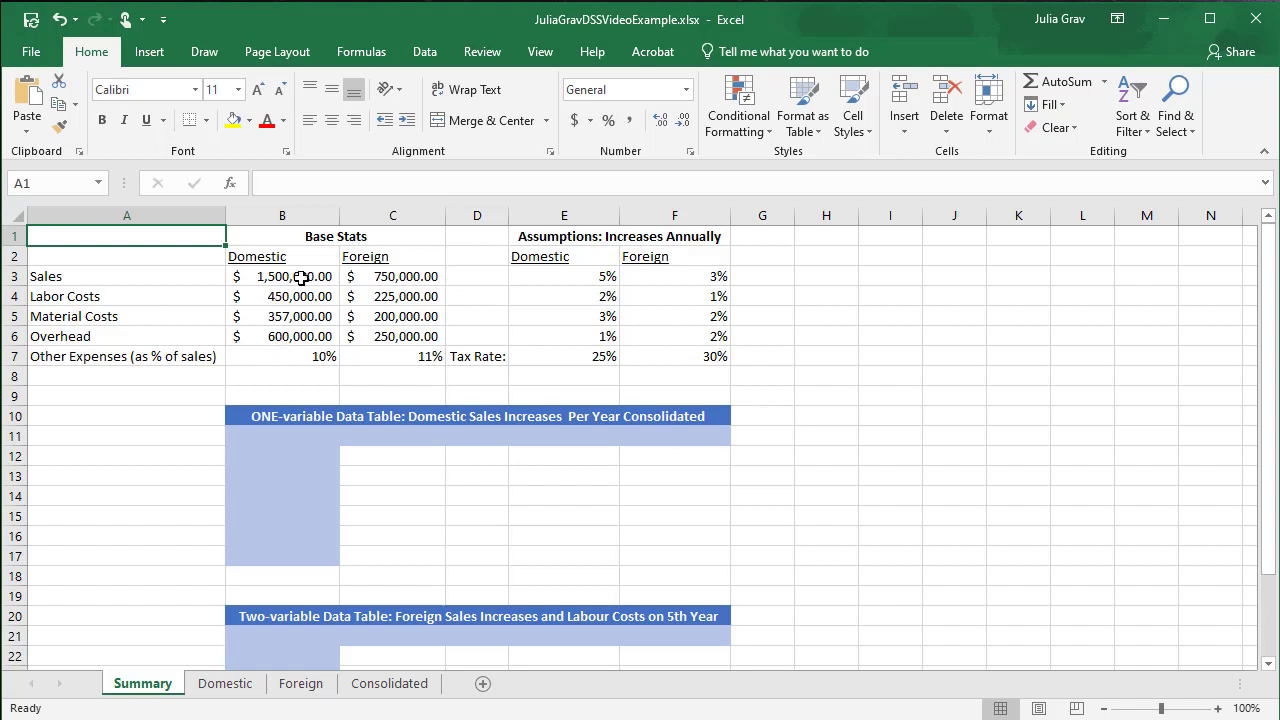
left_click(229, 693)
double_click(180, 360)
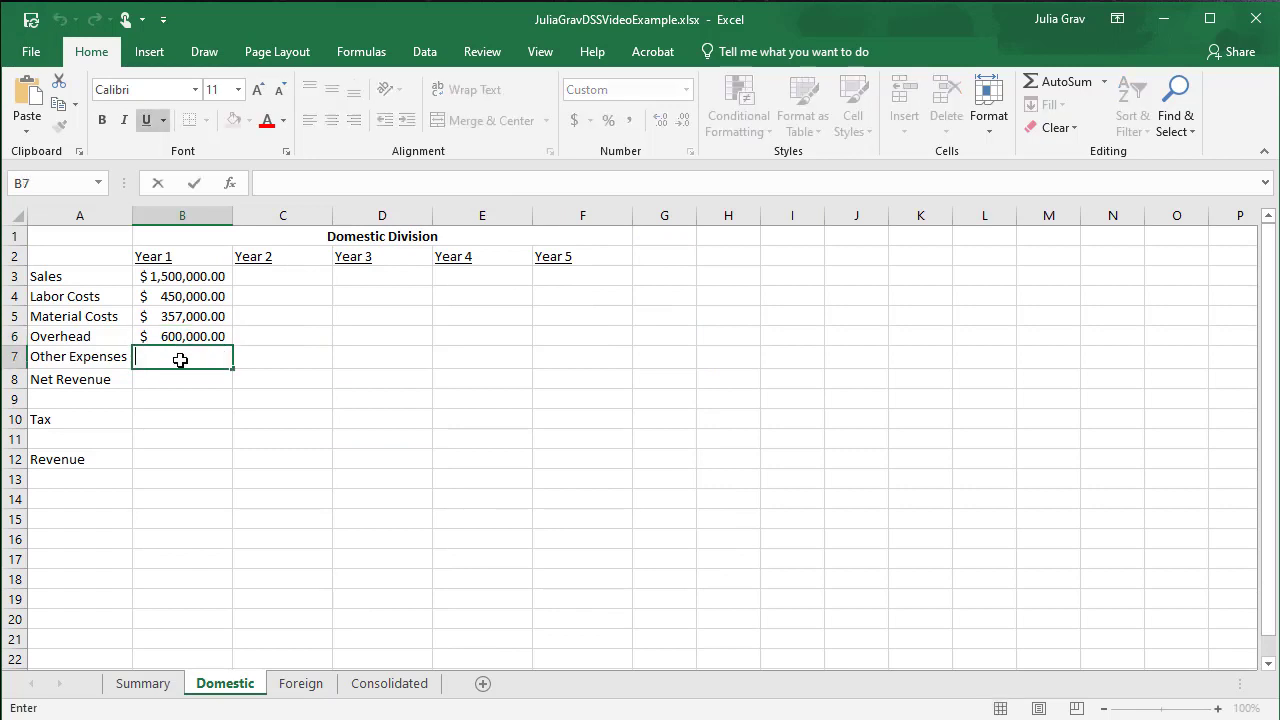
type("=")
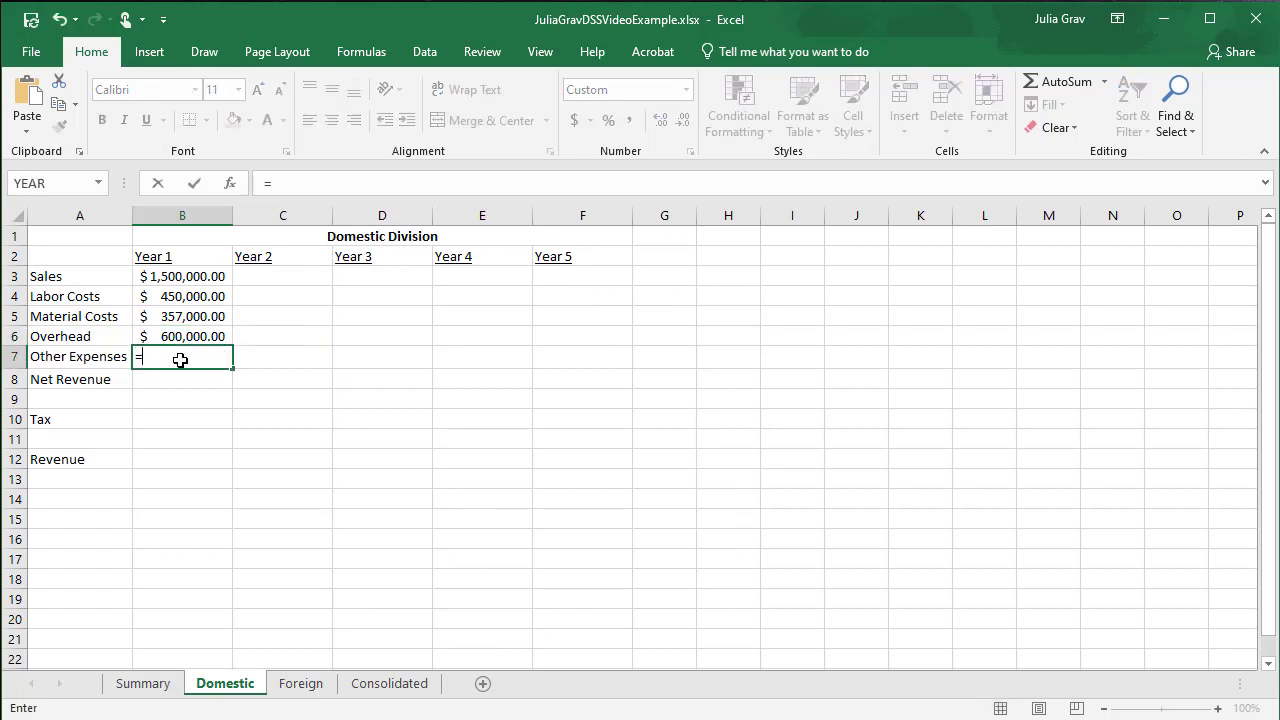
left_click(204, 276)
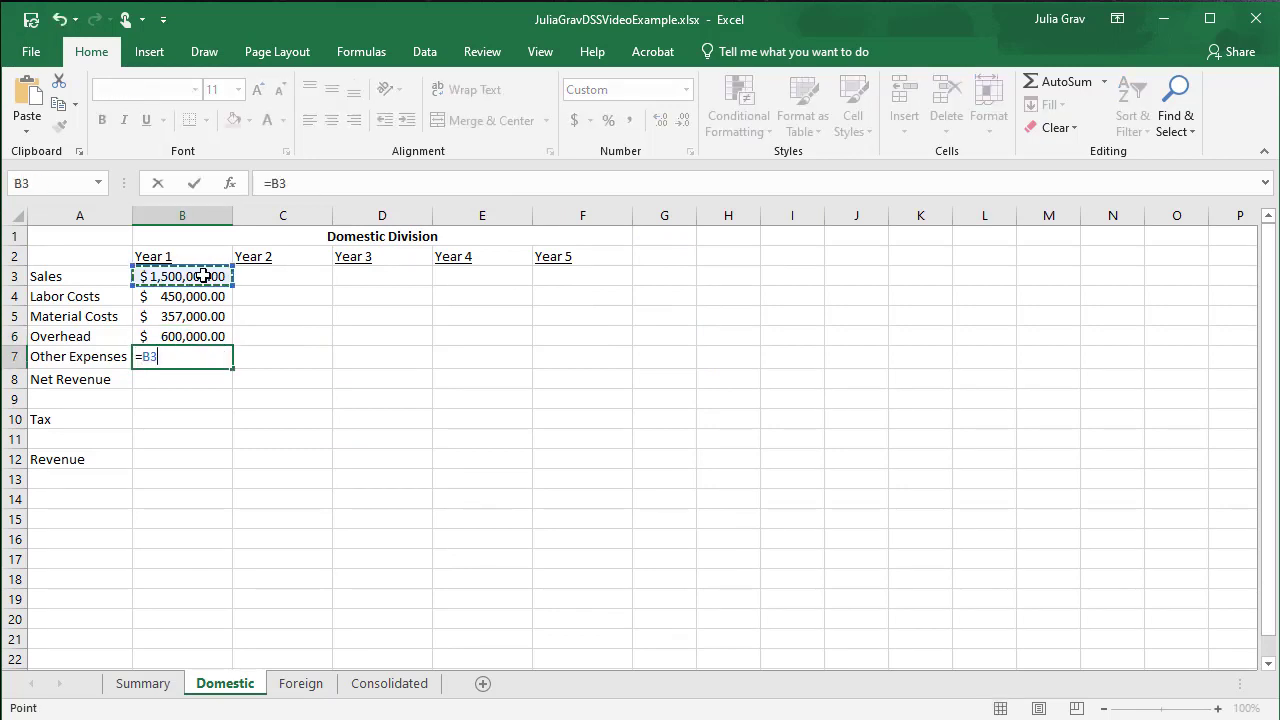
left_click(315, 188)
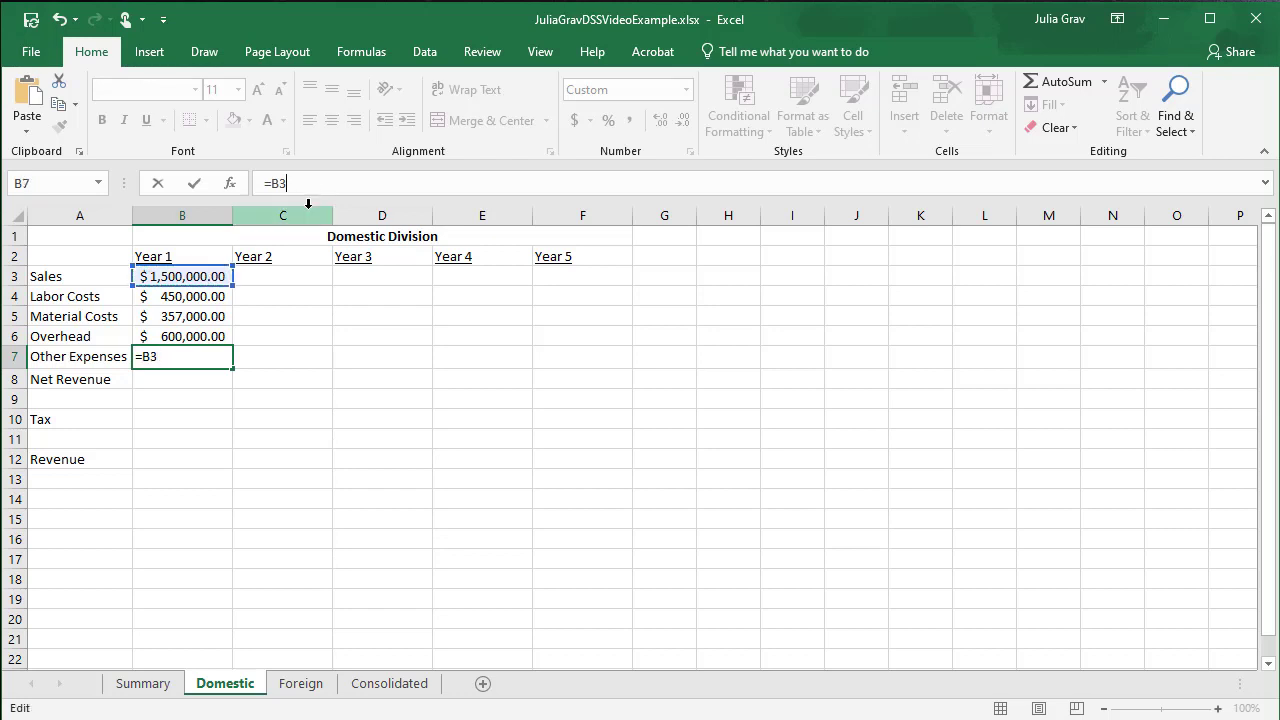
type("*")
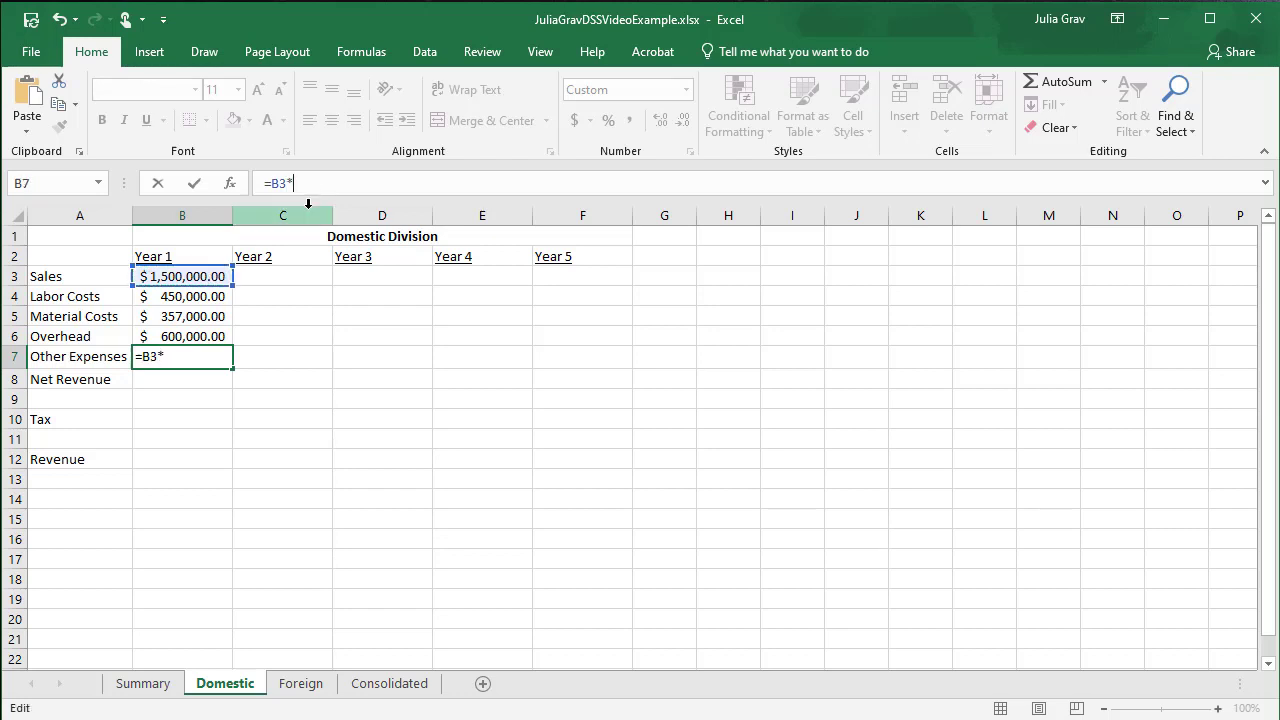
left_click(168, 690)
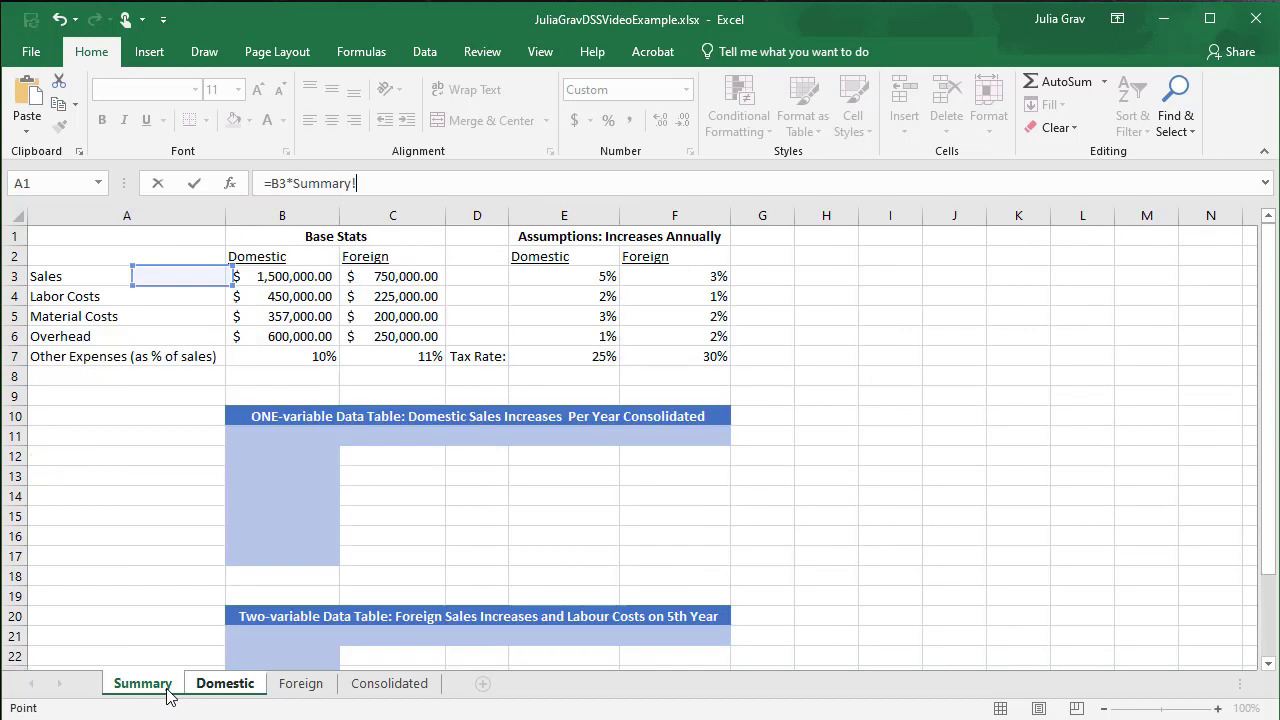
left_click(284, 355)
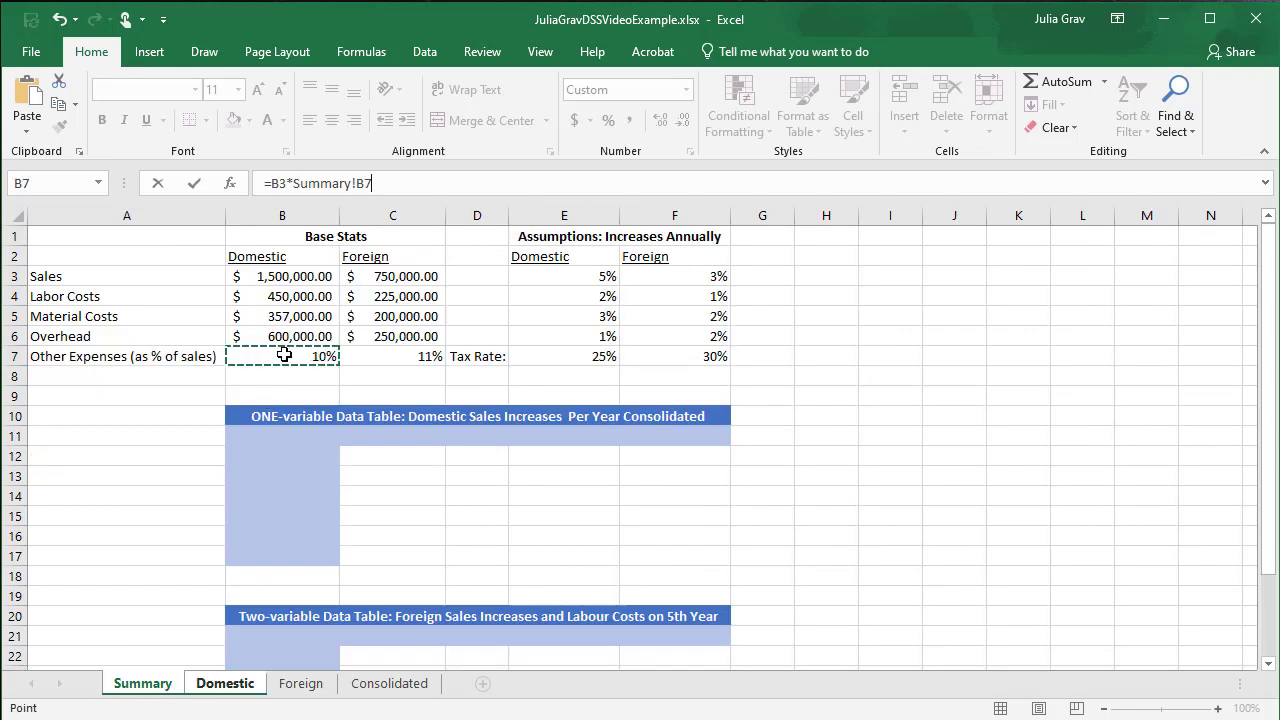
key("Return")
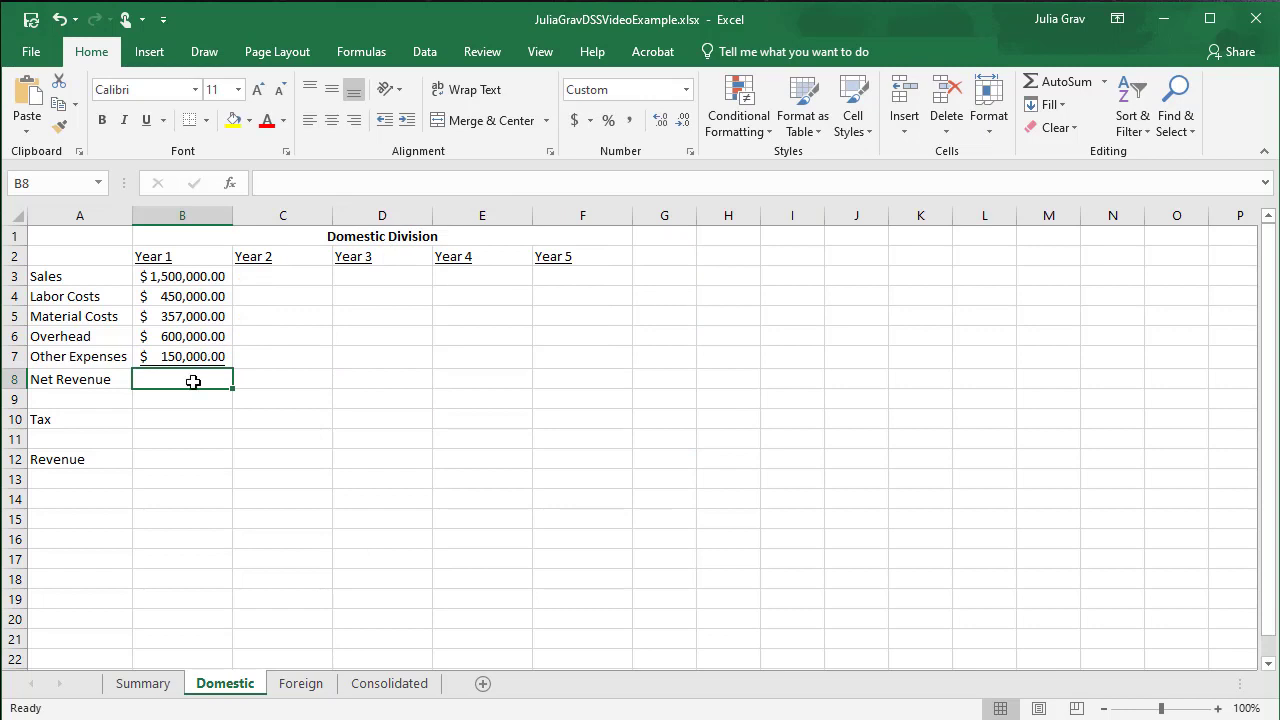
Step: Calculate Year 1 Net Revenue in cell B8 with the formula =B3-SUM(B4:B7)
type("=")
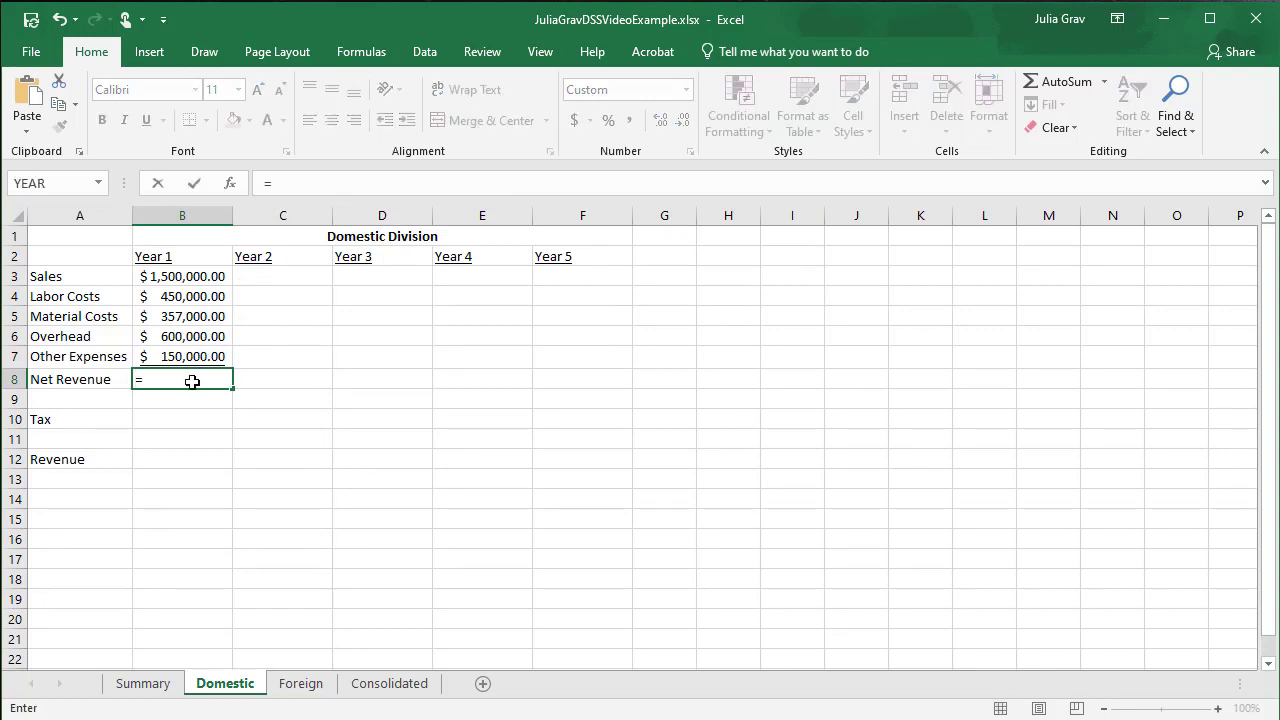
left_click(181, 277)
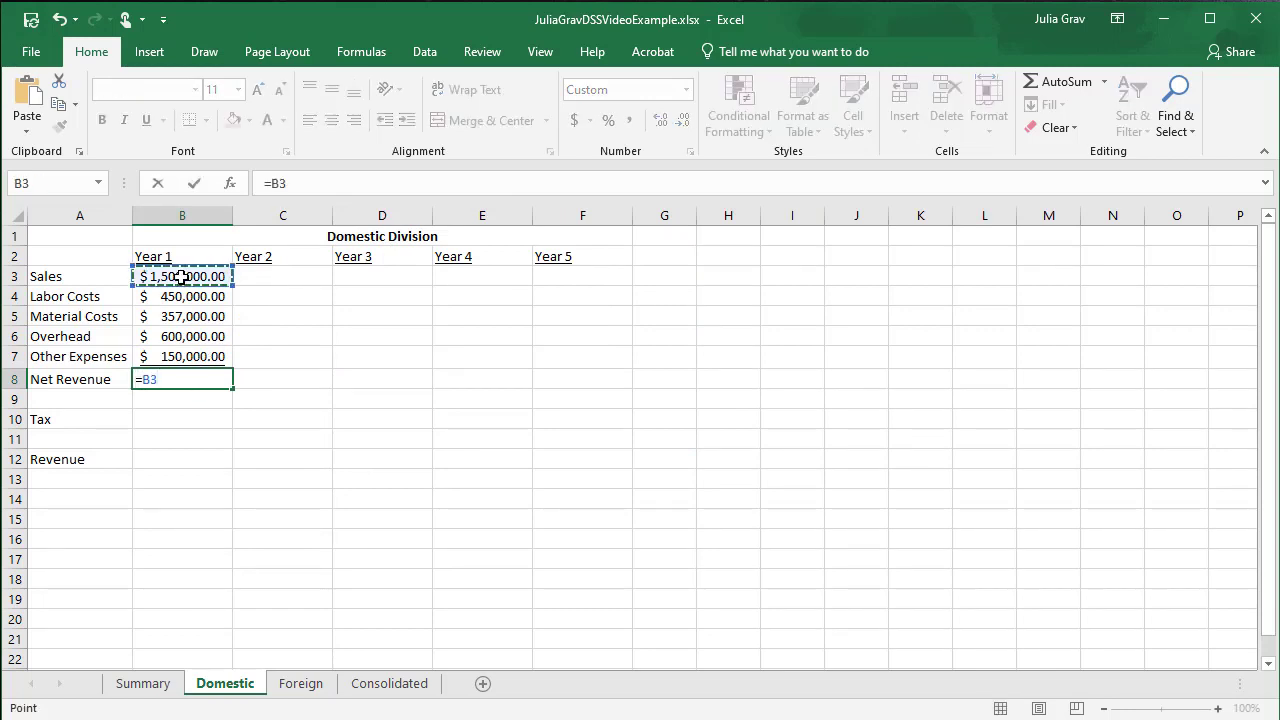
type("-SUM(")
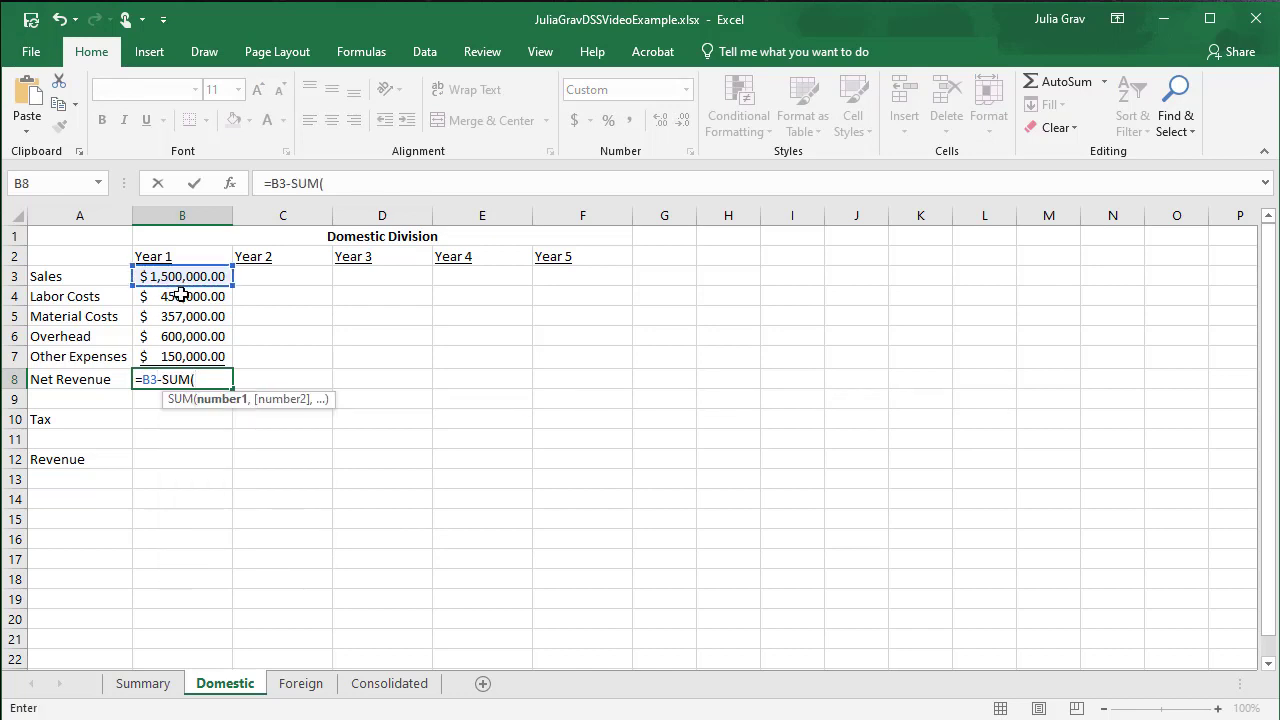
left_click_drag(182, 296, 174, 354)
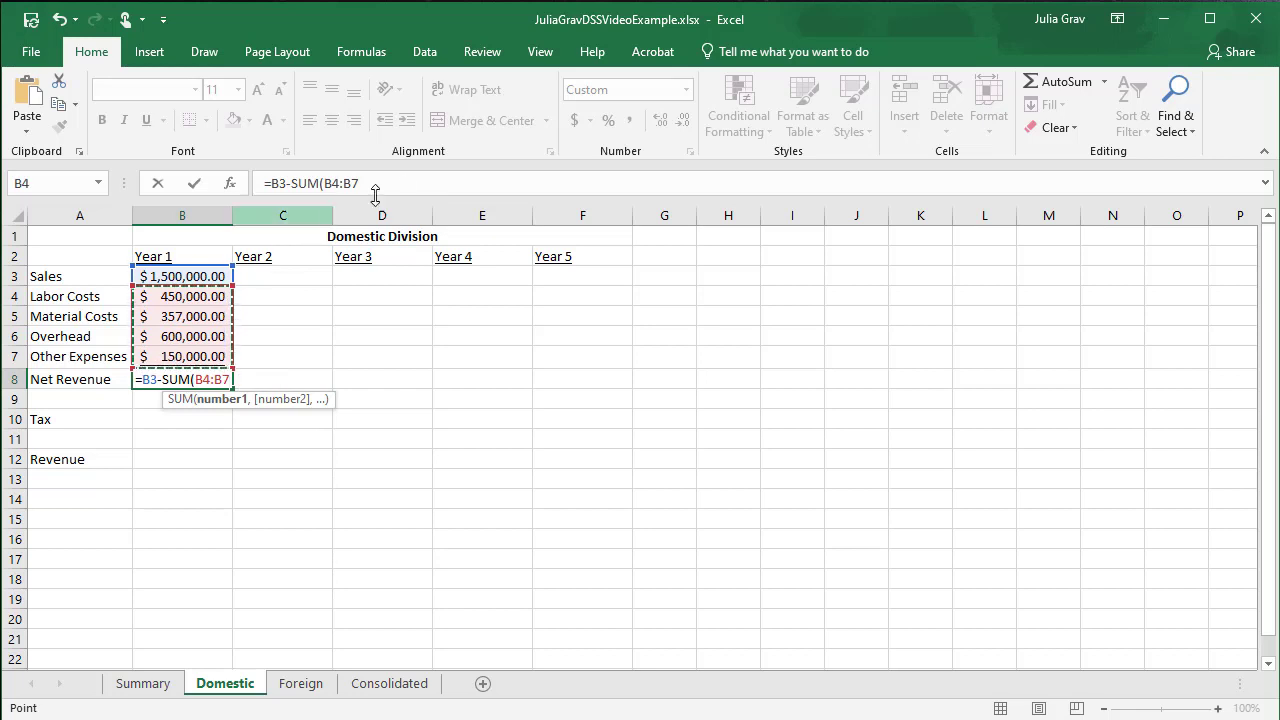
left_click(432, 178)
type(")")
key("Return")
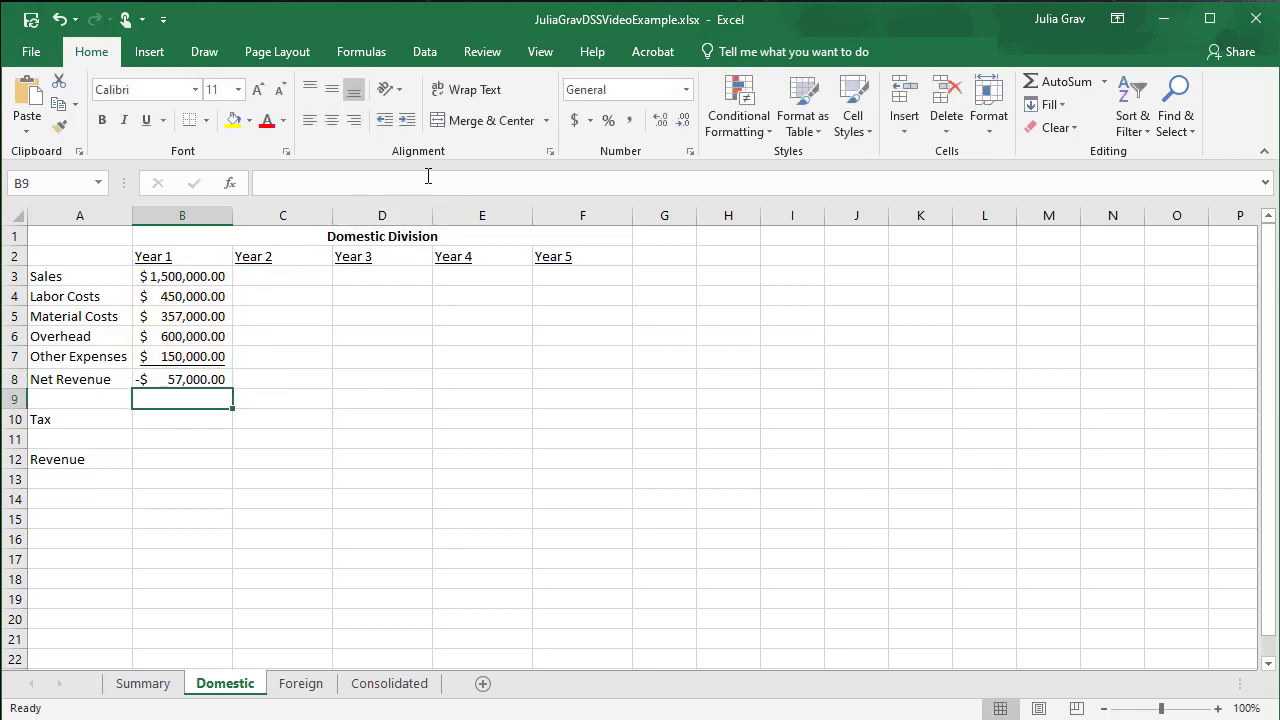
Step: Calculate Year 1 Tax in cell B10 of the Domestic sheet with the formula =IF(B8<=0,0,B8*Summary!$E$7)
left_click(157, 419)
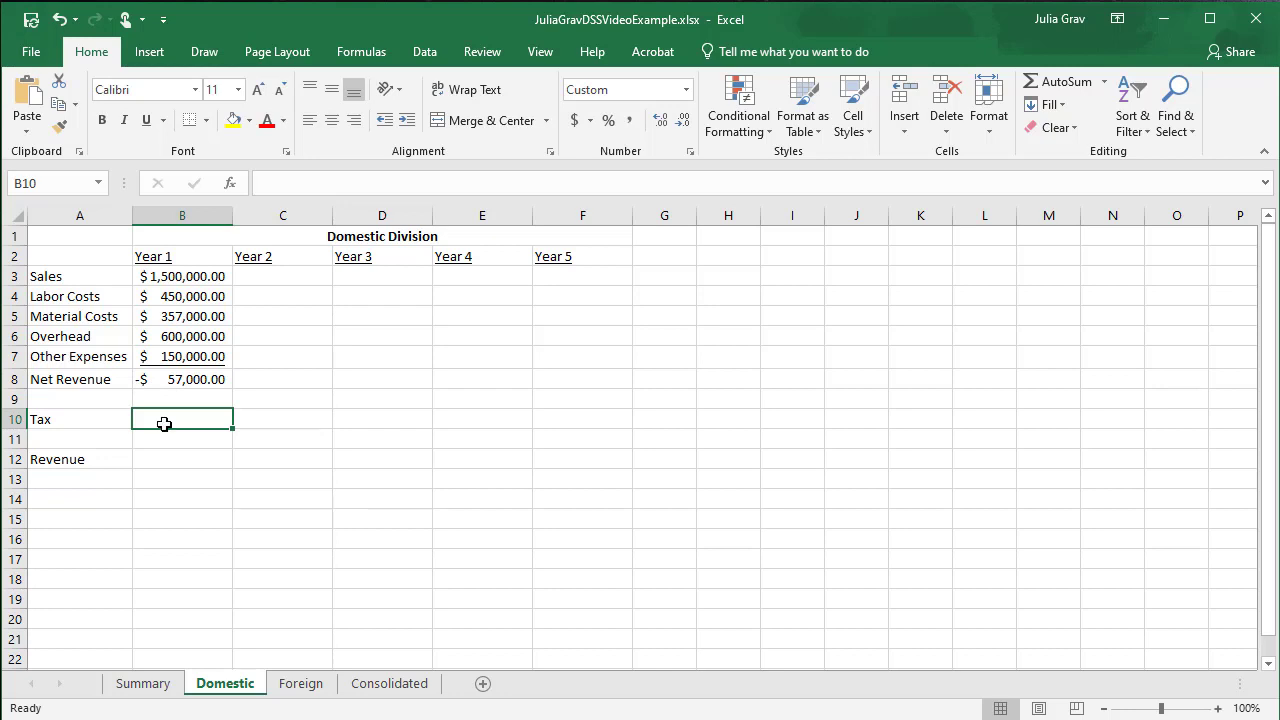
type("=if")
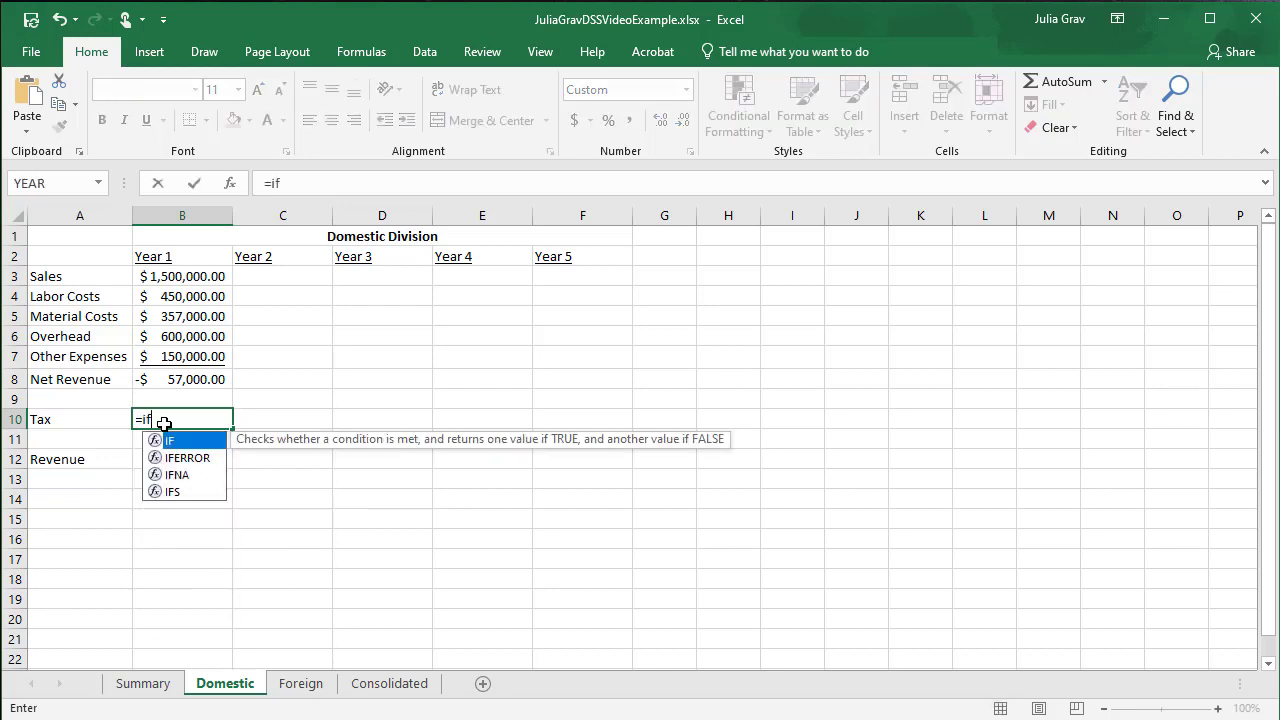
key("Tab")
left_click(159, 381)
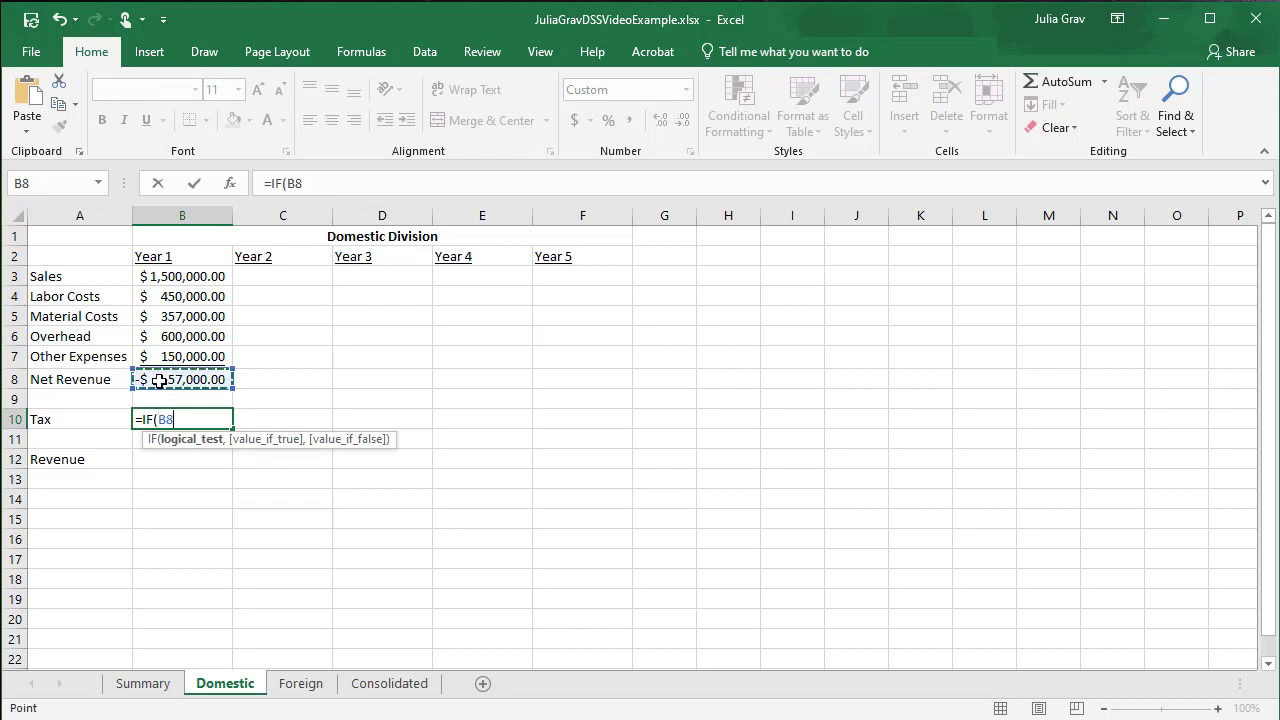
type("<=0,0")
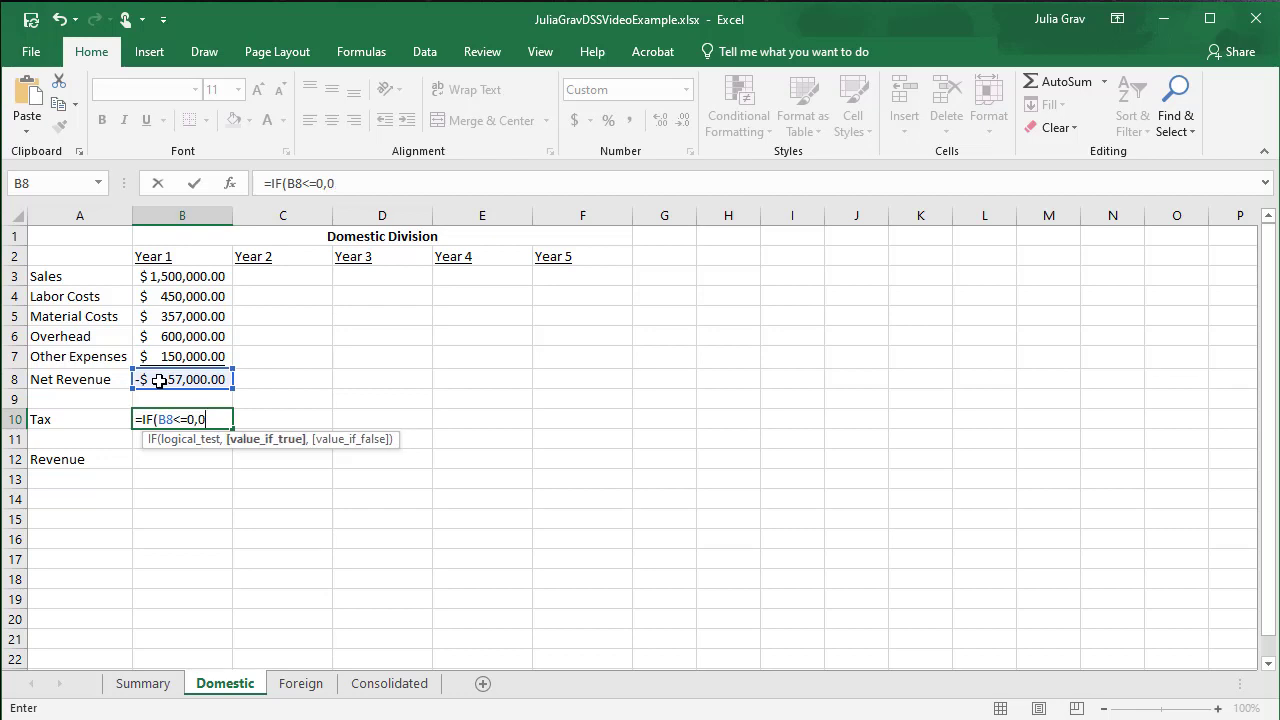
type(")")
left_click(331, 190)
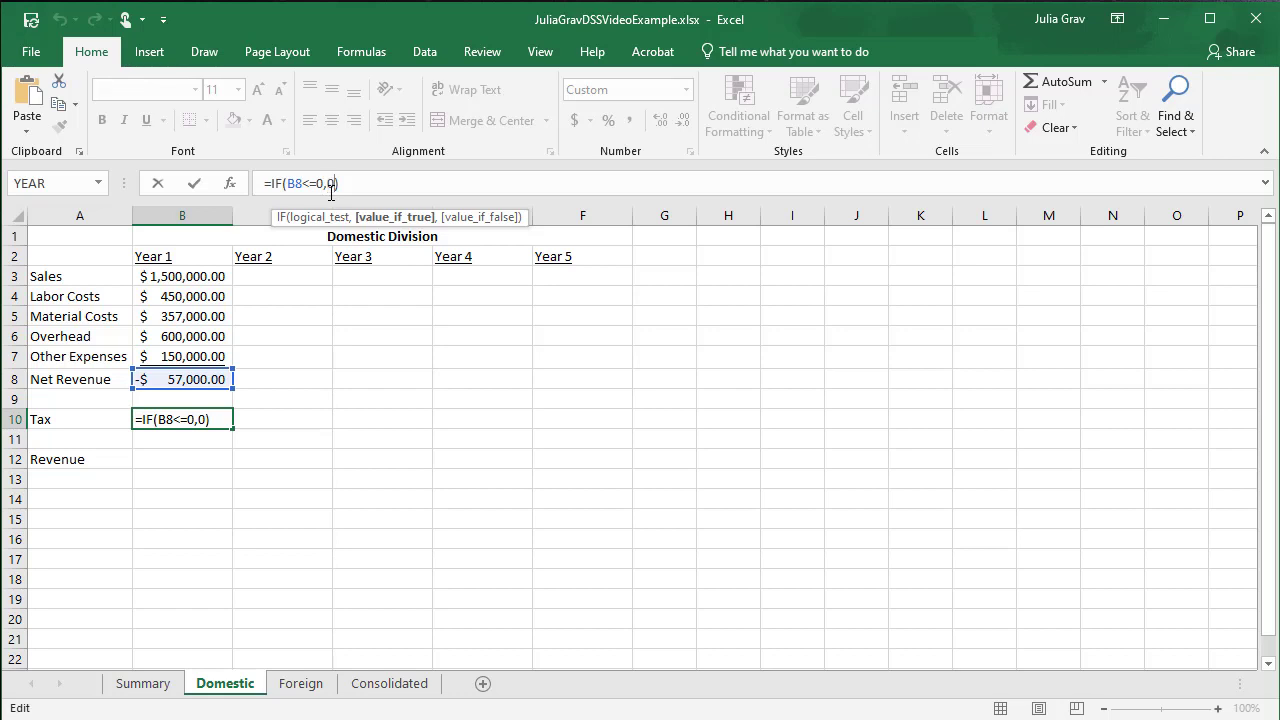
type(",")
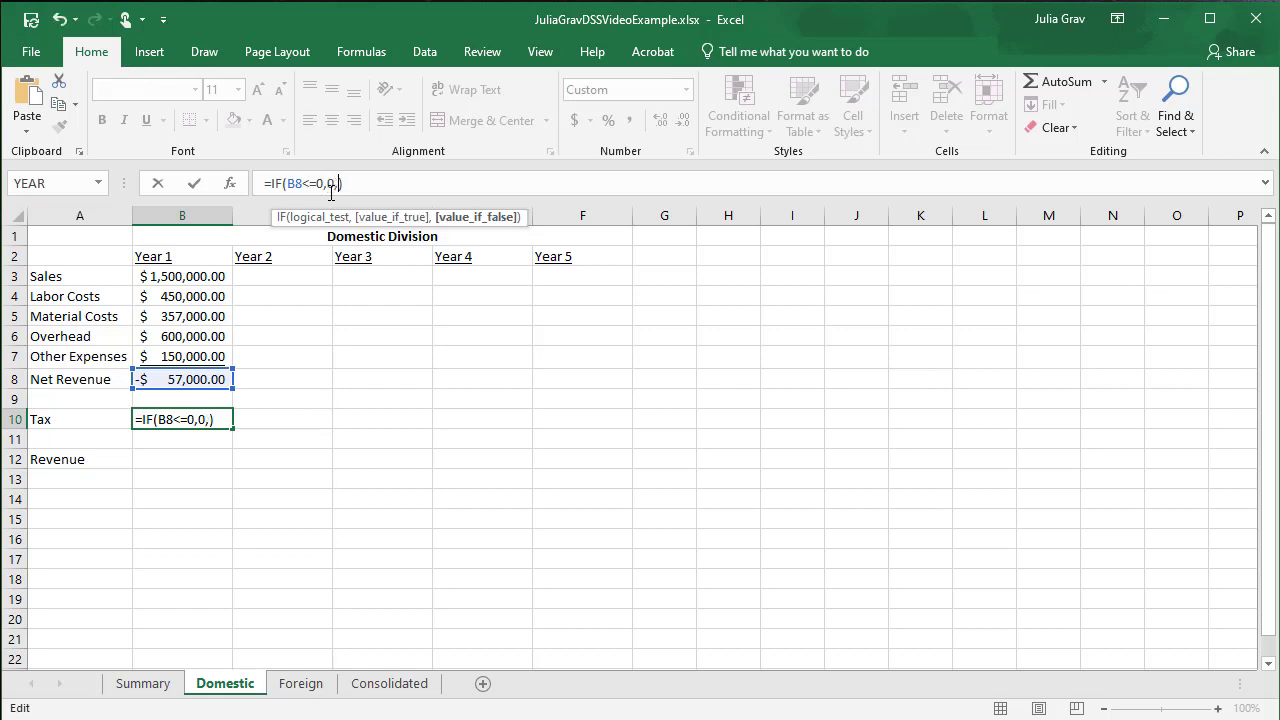
left_click(208, 381)
type("*")
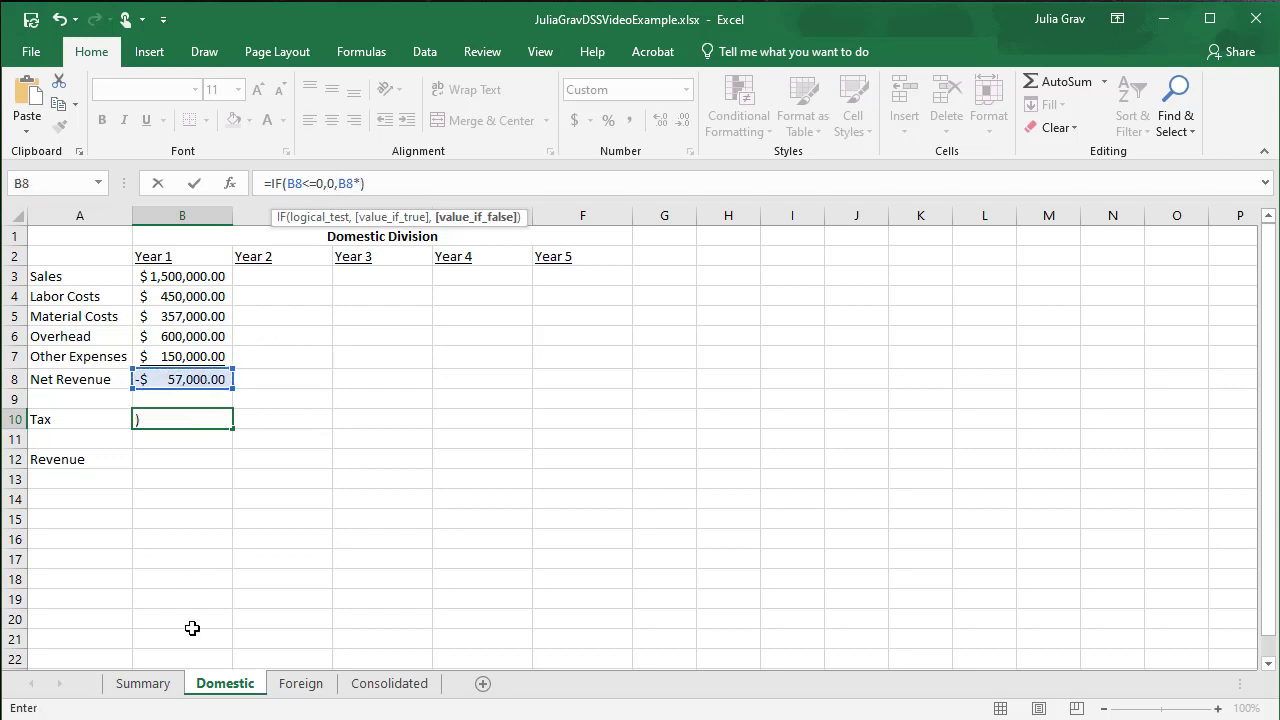
left_click(143, 683)
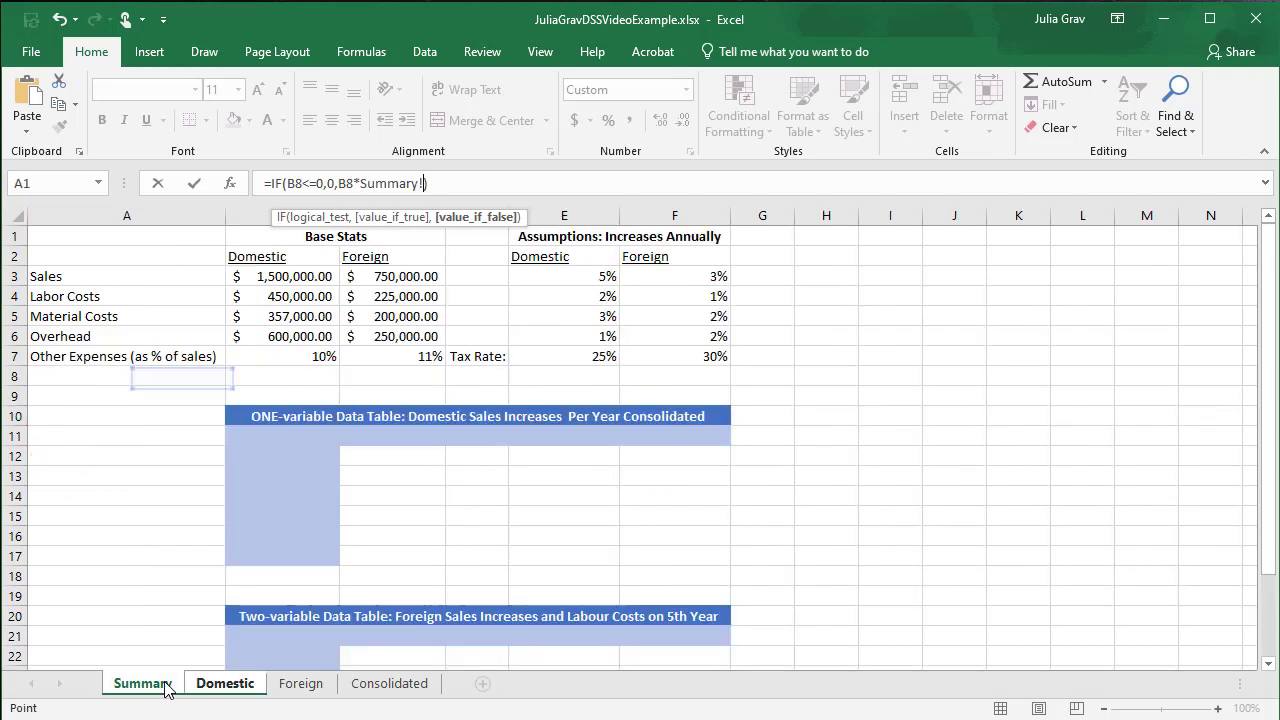
left_click(588, 355)
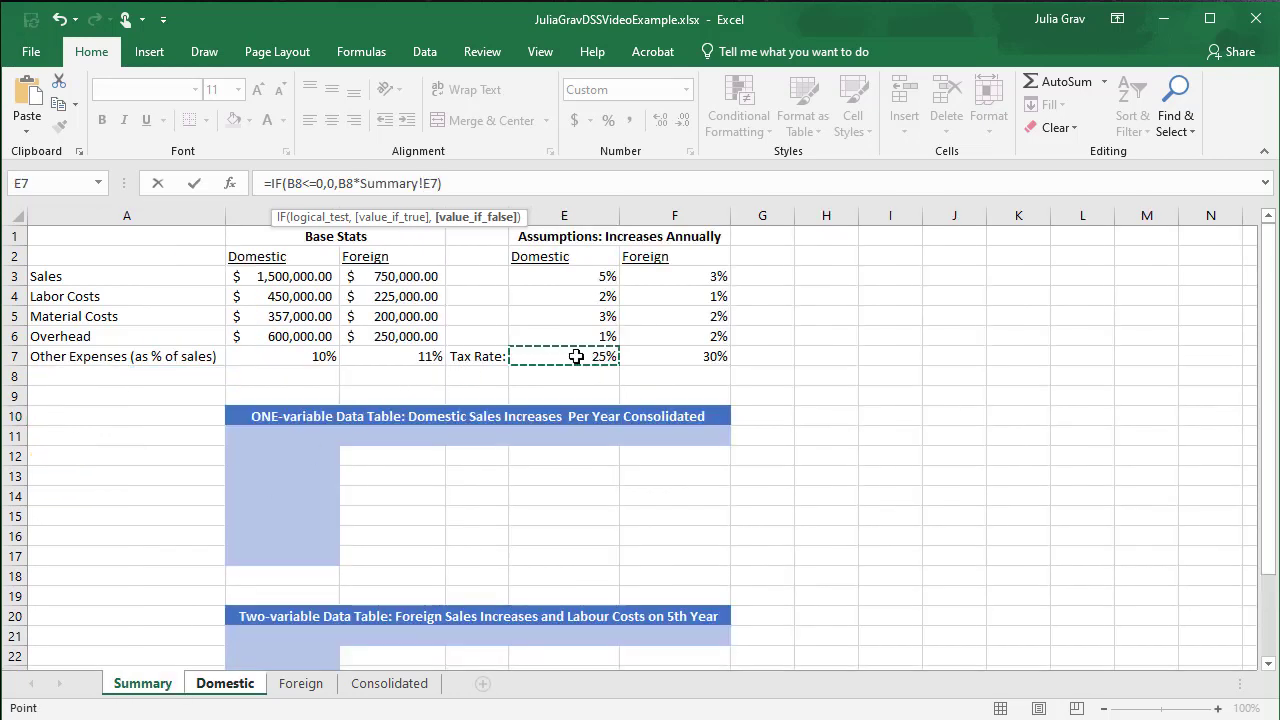
key("F4")
key("Return")
key("Up")
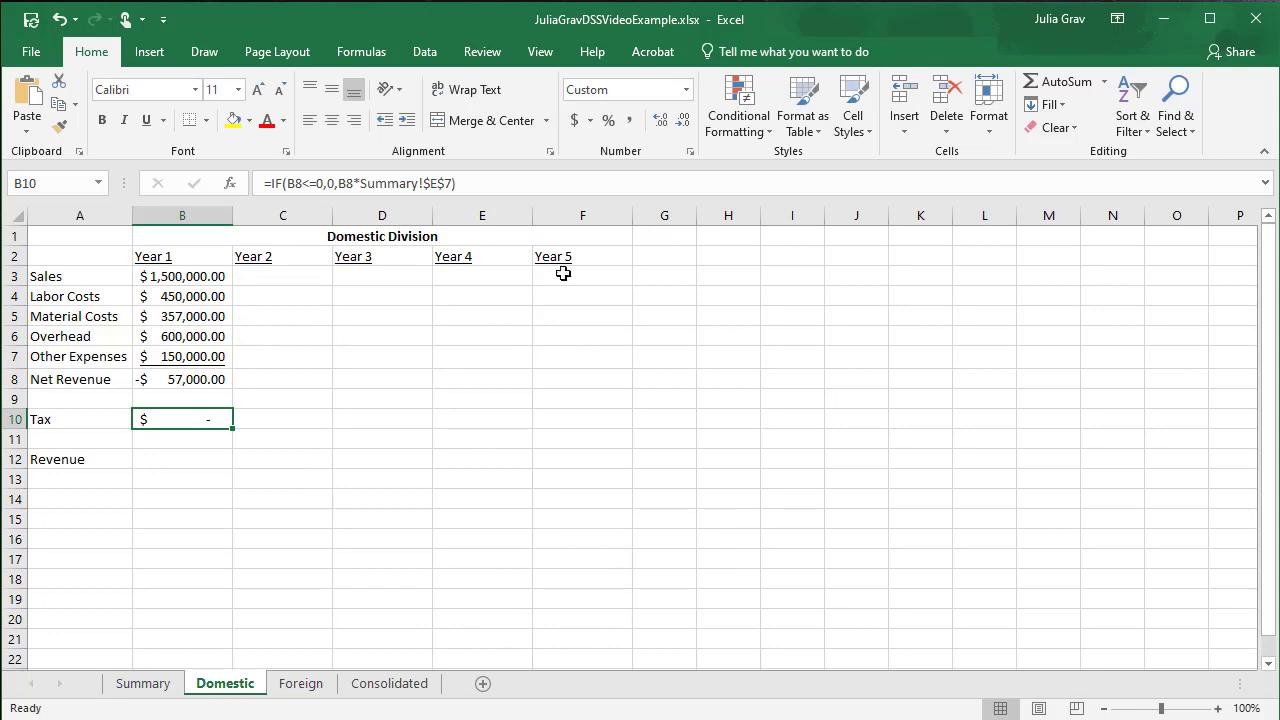
Step: Calculate Year 1 Revenue in cell B12 of the Domestic sheet with the formula =B8-B10
left_click(176, 457)
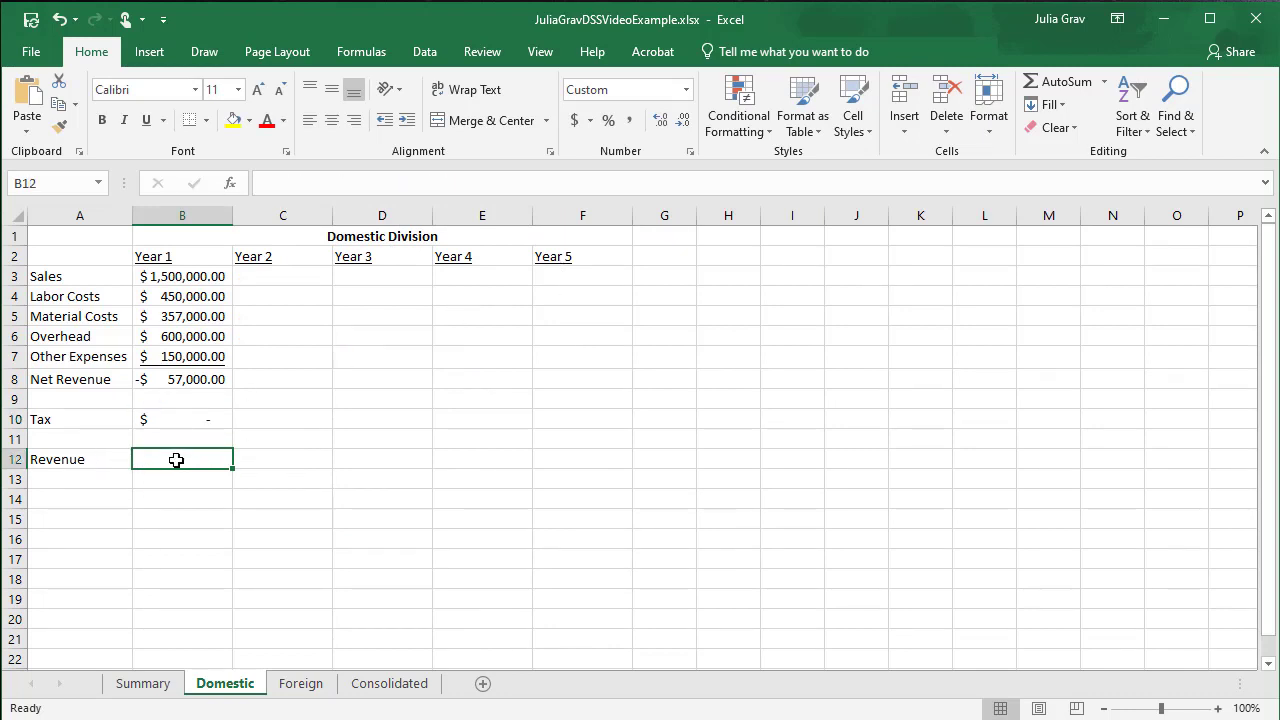
type("=")
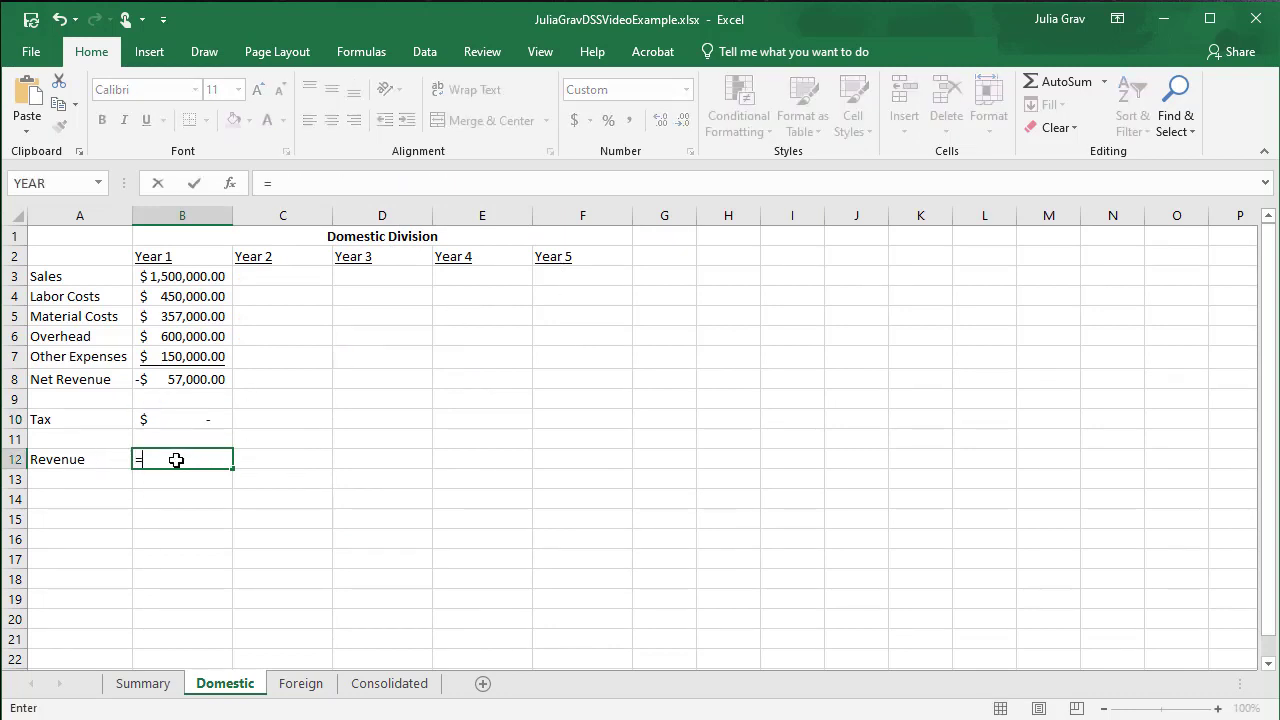
left_click(208, 381)
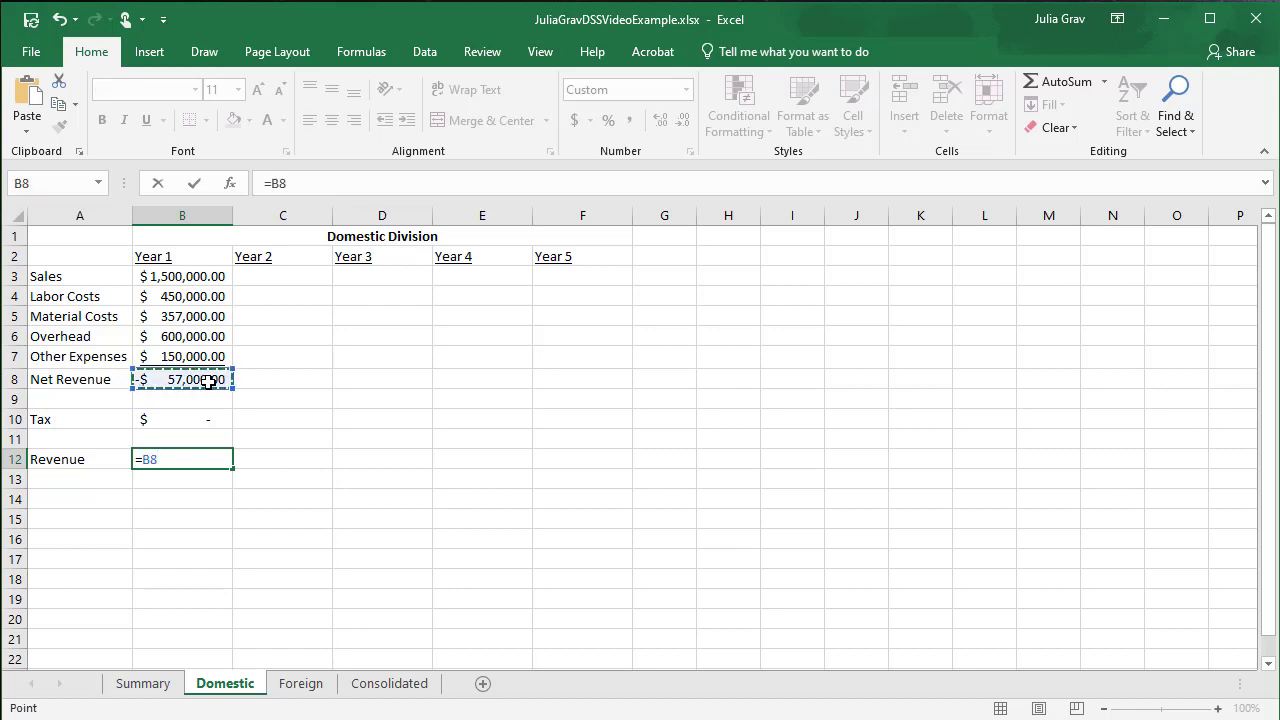
type("-")
left_click(200, 424)
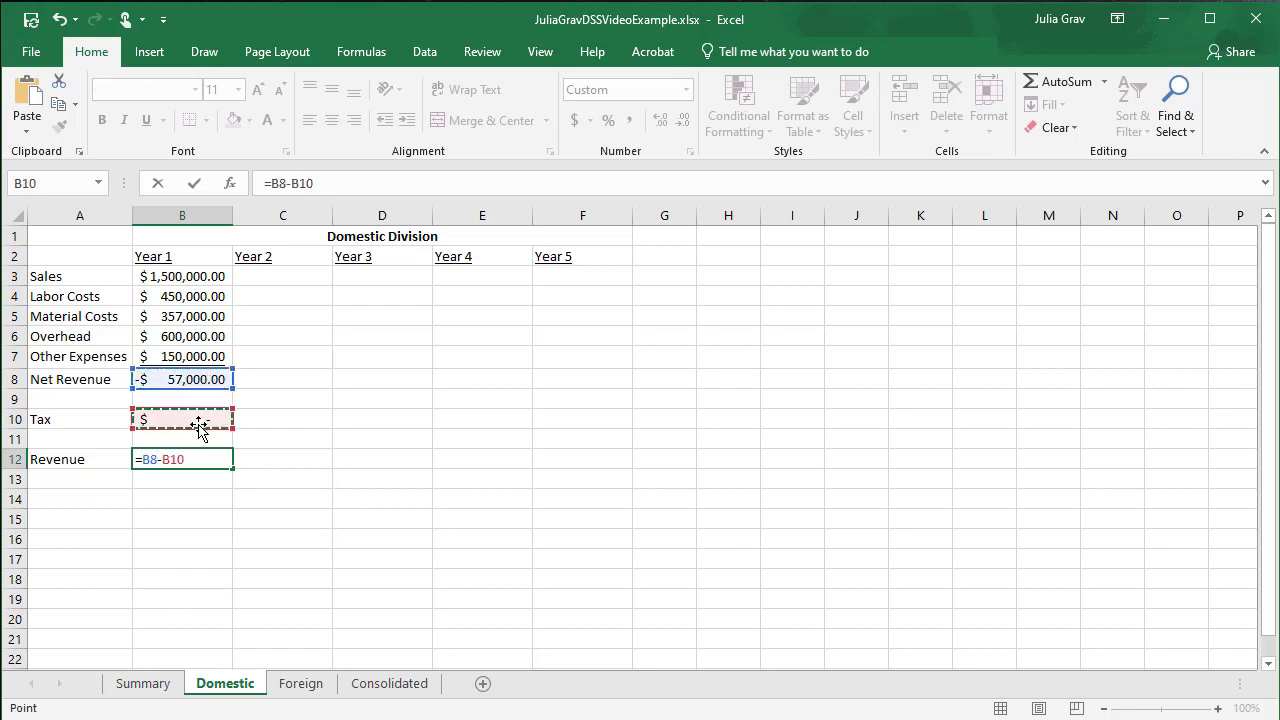
key("Return")
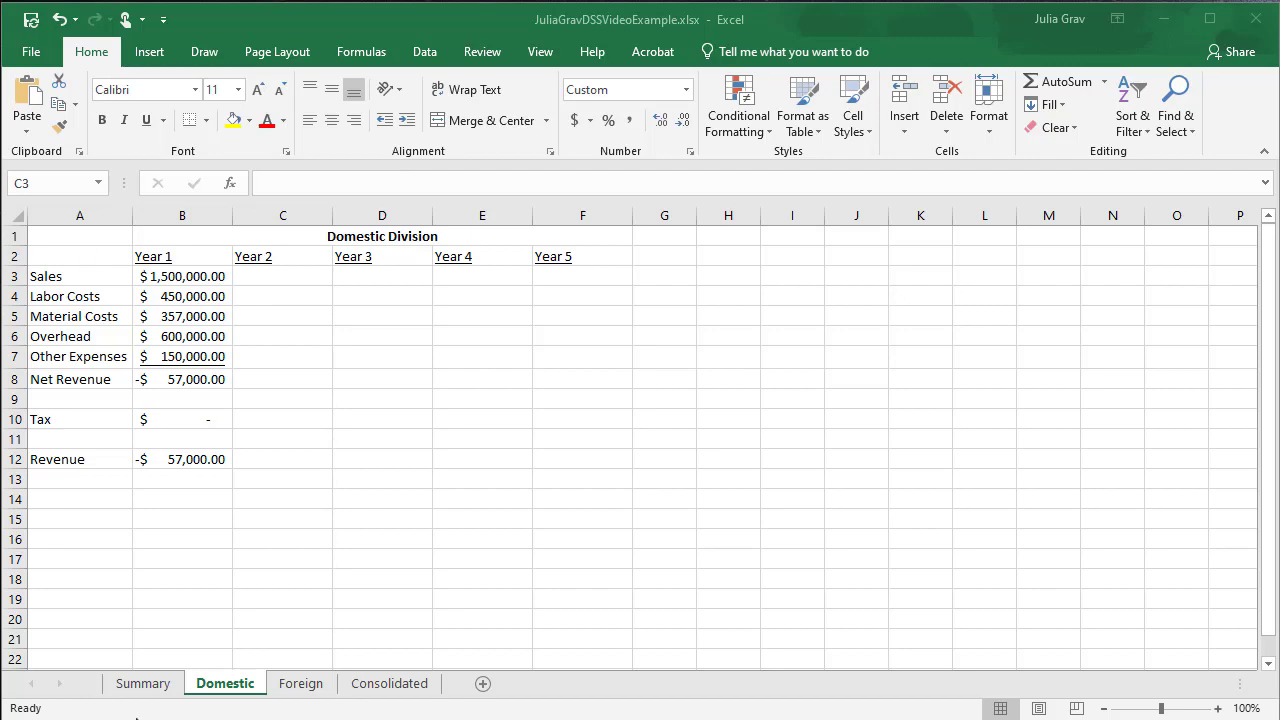
Step: Calculate Year 2 Sales in cell C3 of the Domestic sheet with the formula =B3*(1+Summary!E3)
scroll(350, 568, "up", 1)
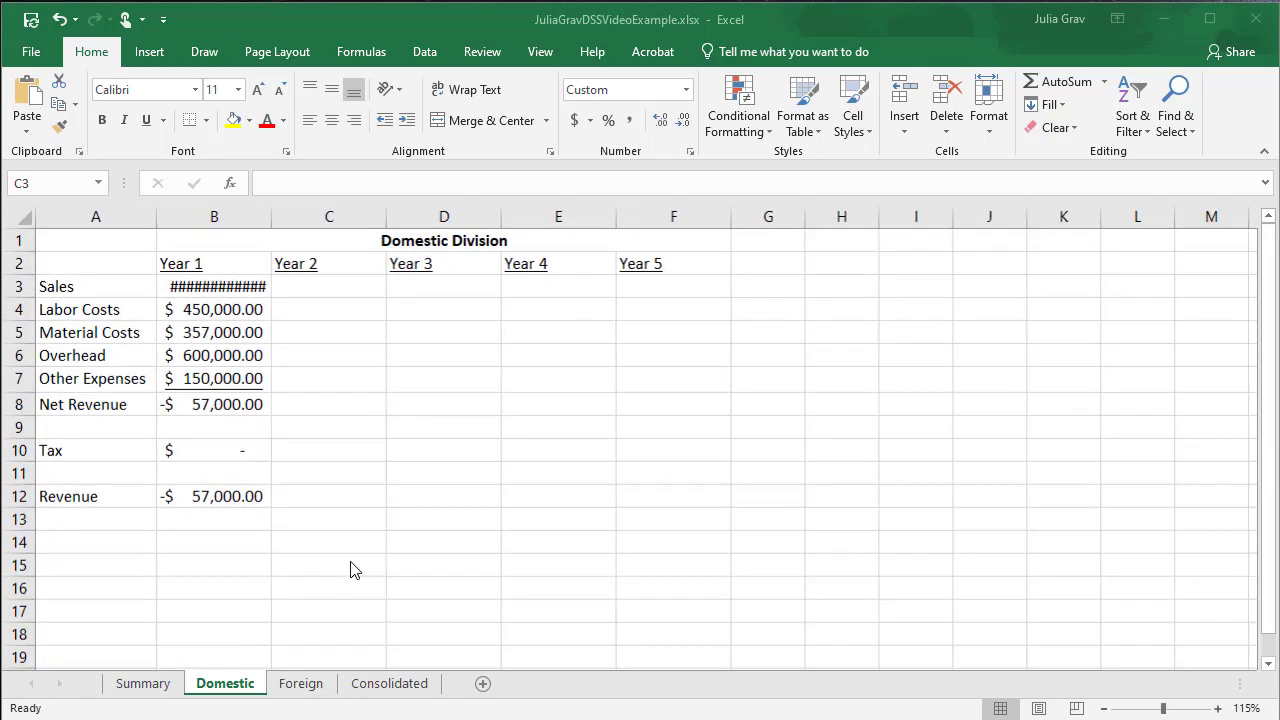
scroll(350, 568, "up", 2)
scroll(350, 570, "up", 1)
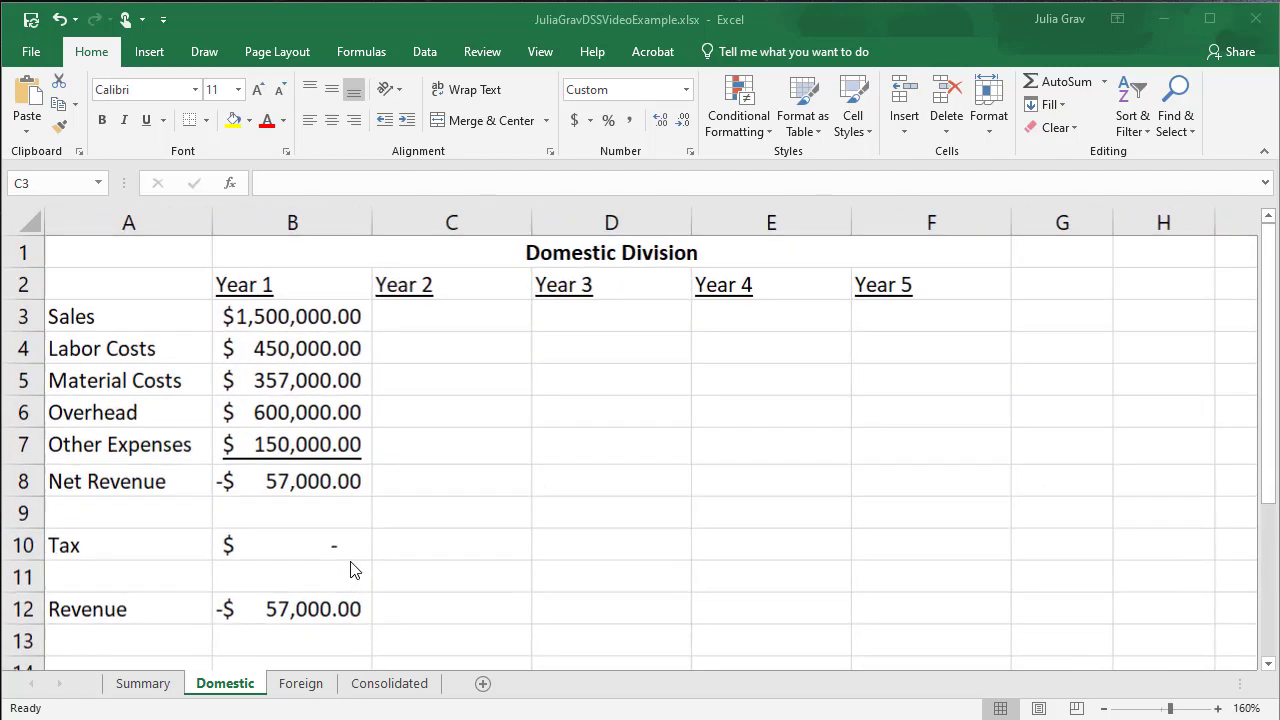
left_click(466, 312)
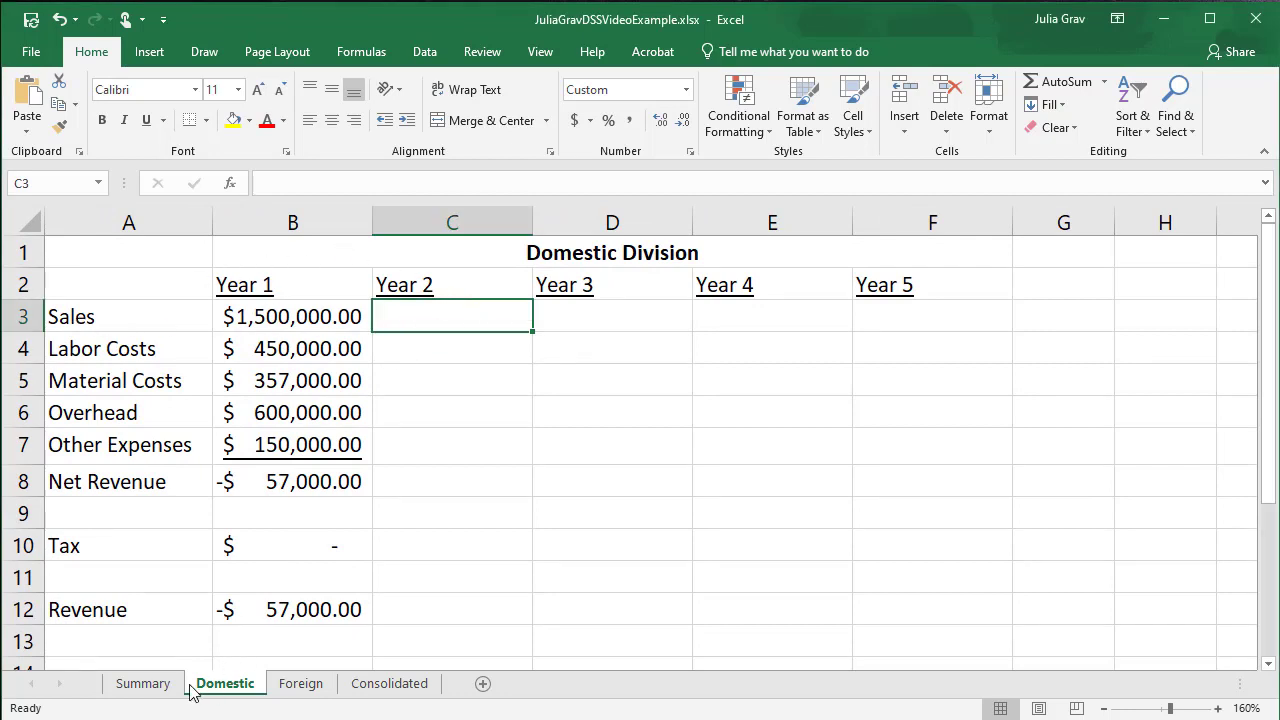
type("=")
left_click(314, 318)
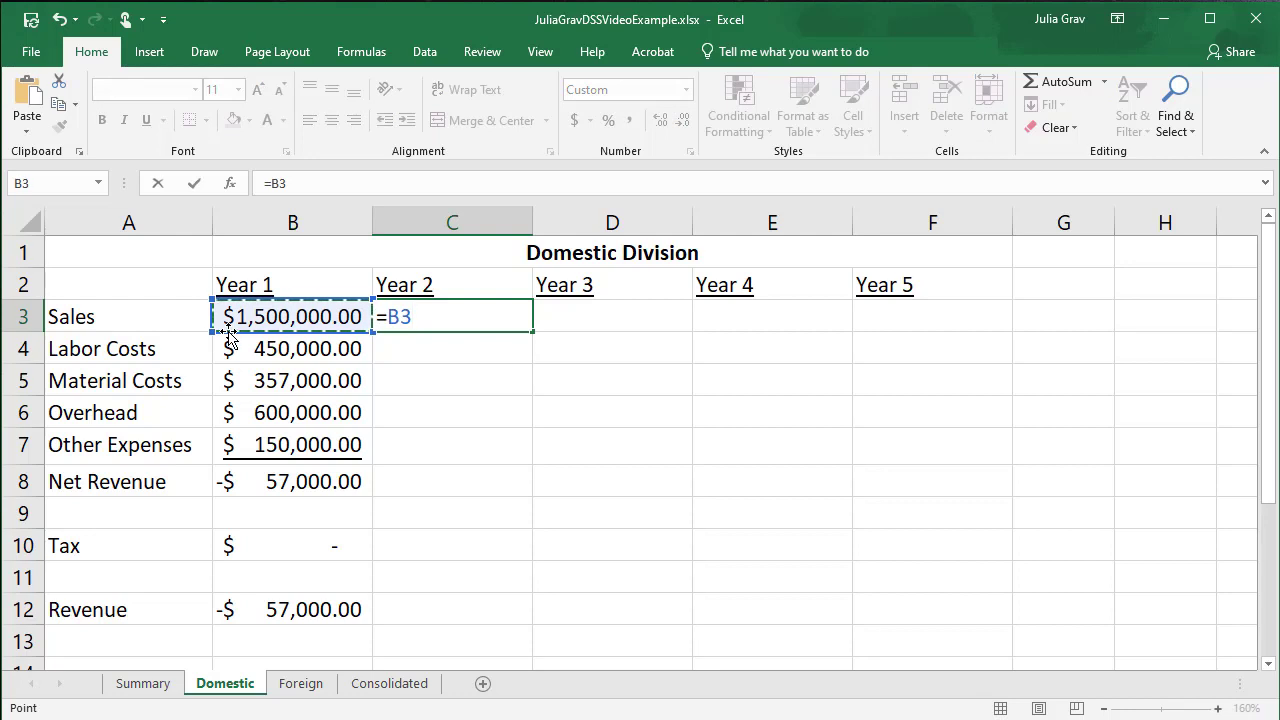
type("*")
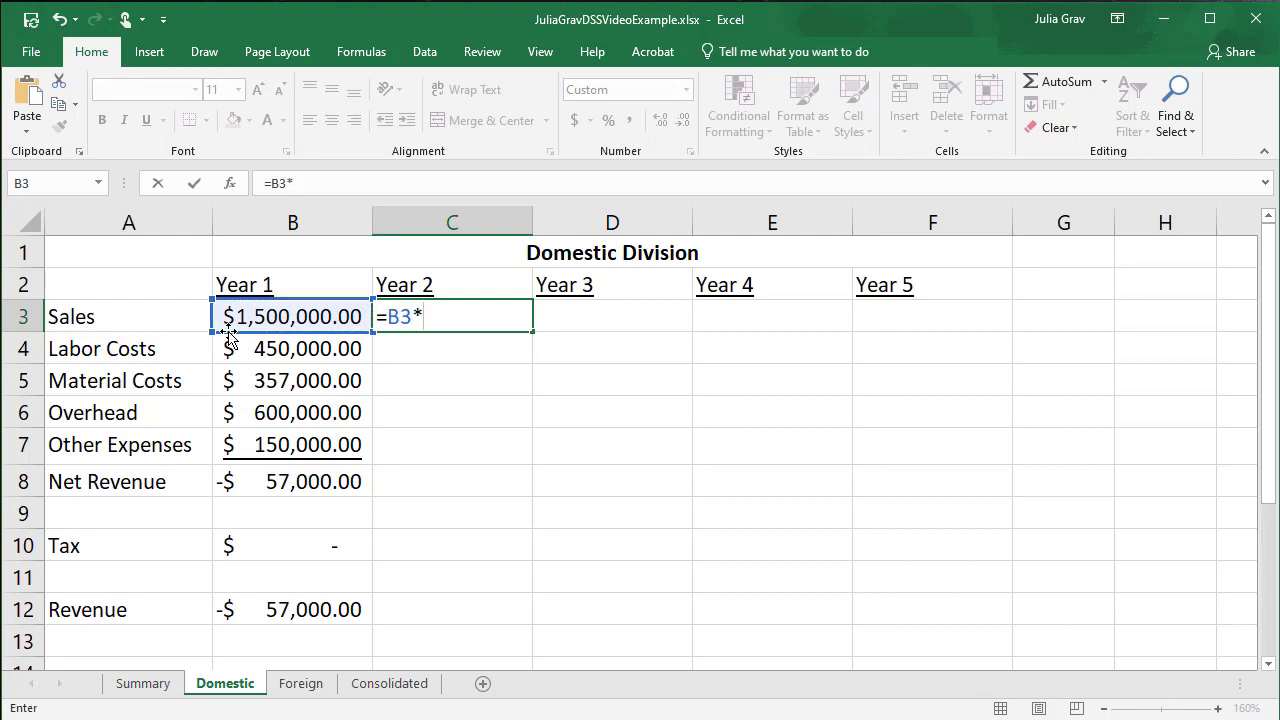
type("(1+")
left_click(135, 685)
left_click(556, 272)
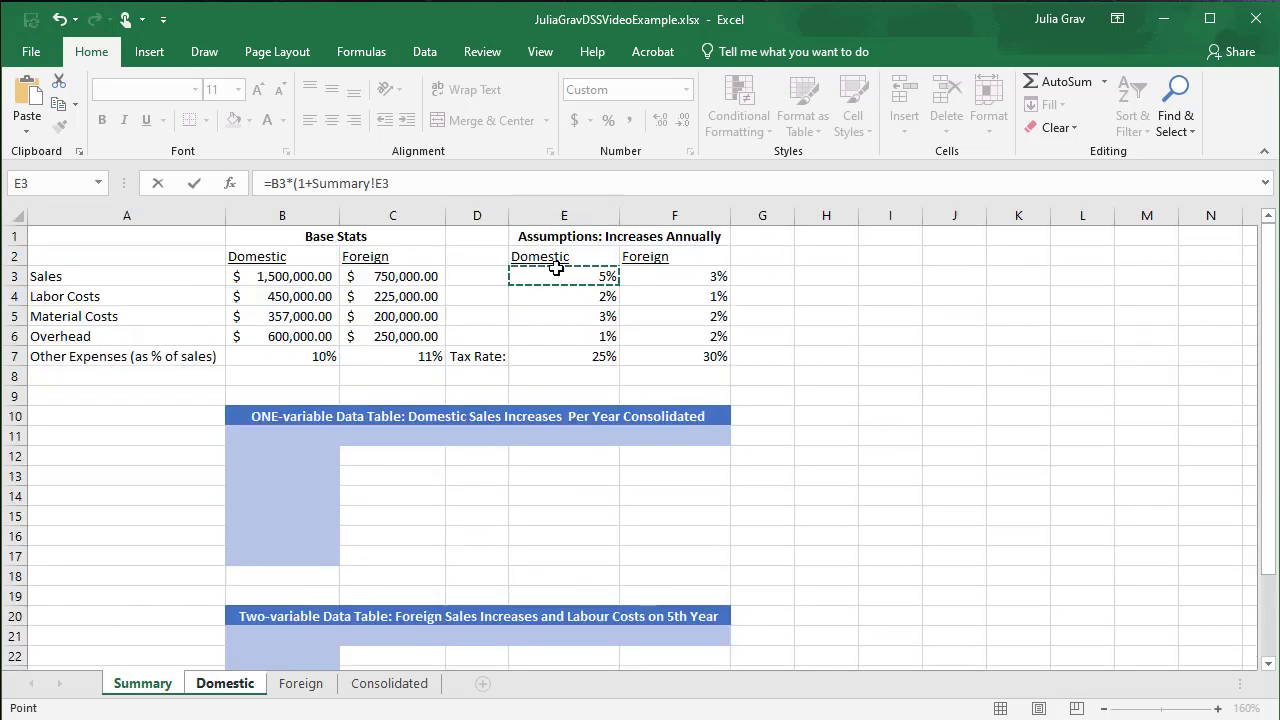
type(")")
key("Return")
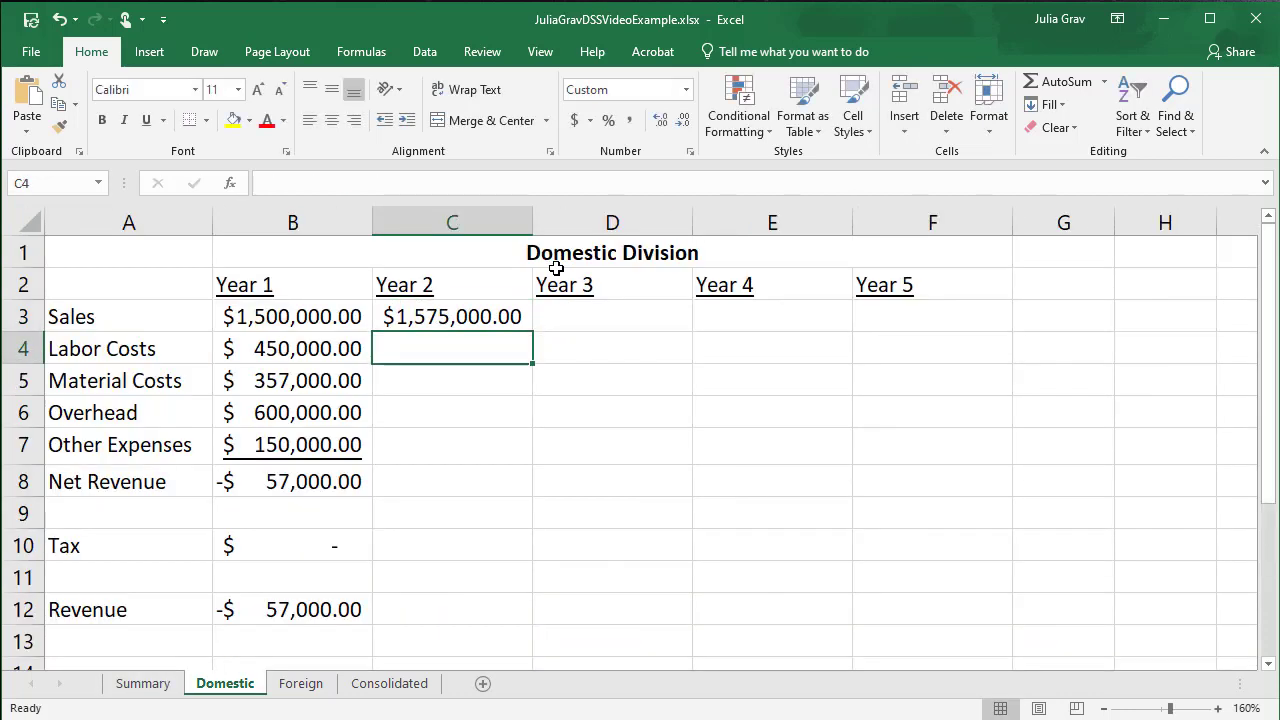
Step: Fill the Year 2 Sales formula from C3 down to C6 and check the Overhead cell's formula against the Summary sheet's assumptions
left_click(490, 316)
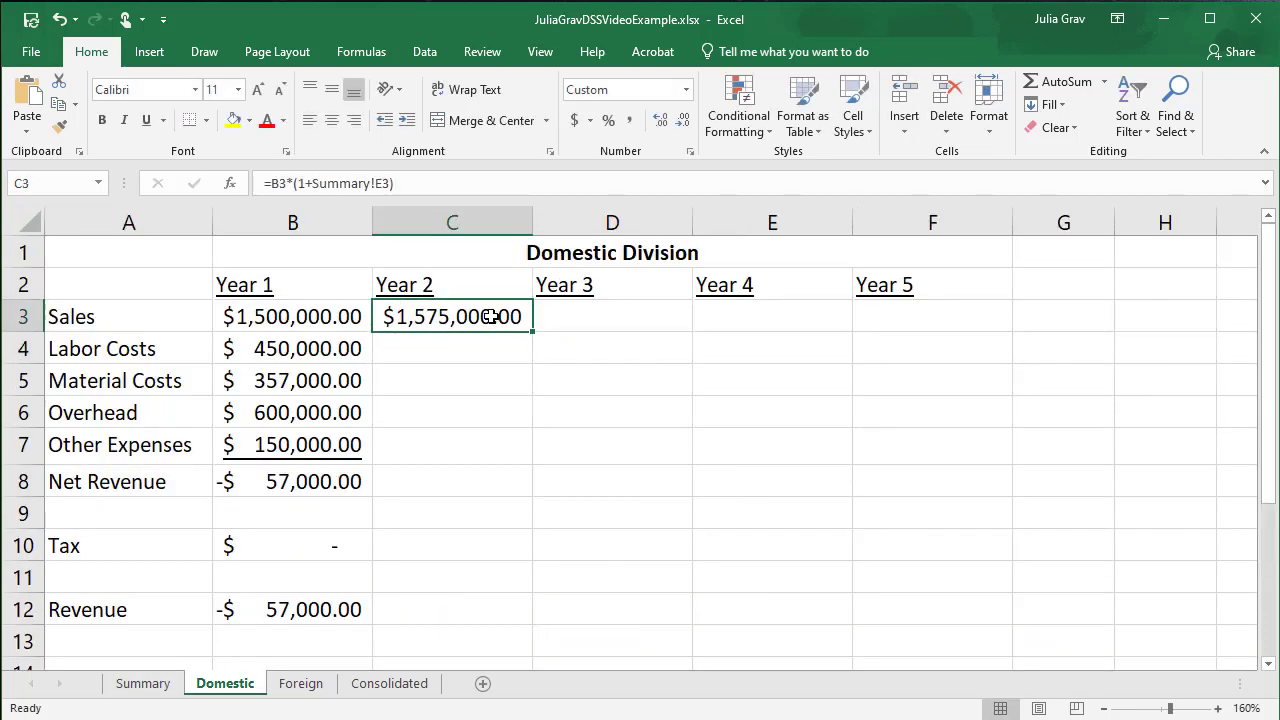
left_click(150, 687)
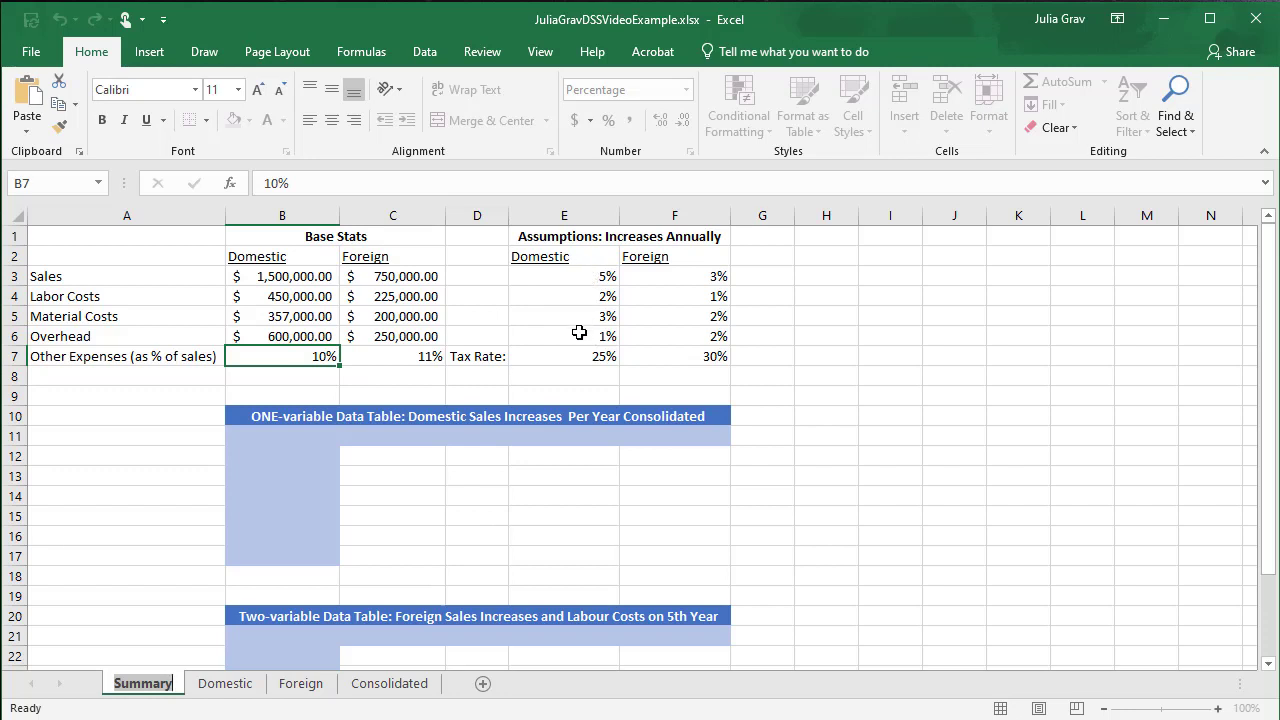
left_click(237, 688)
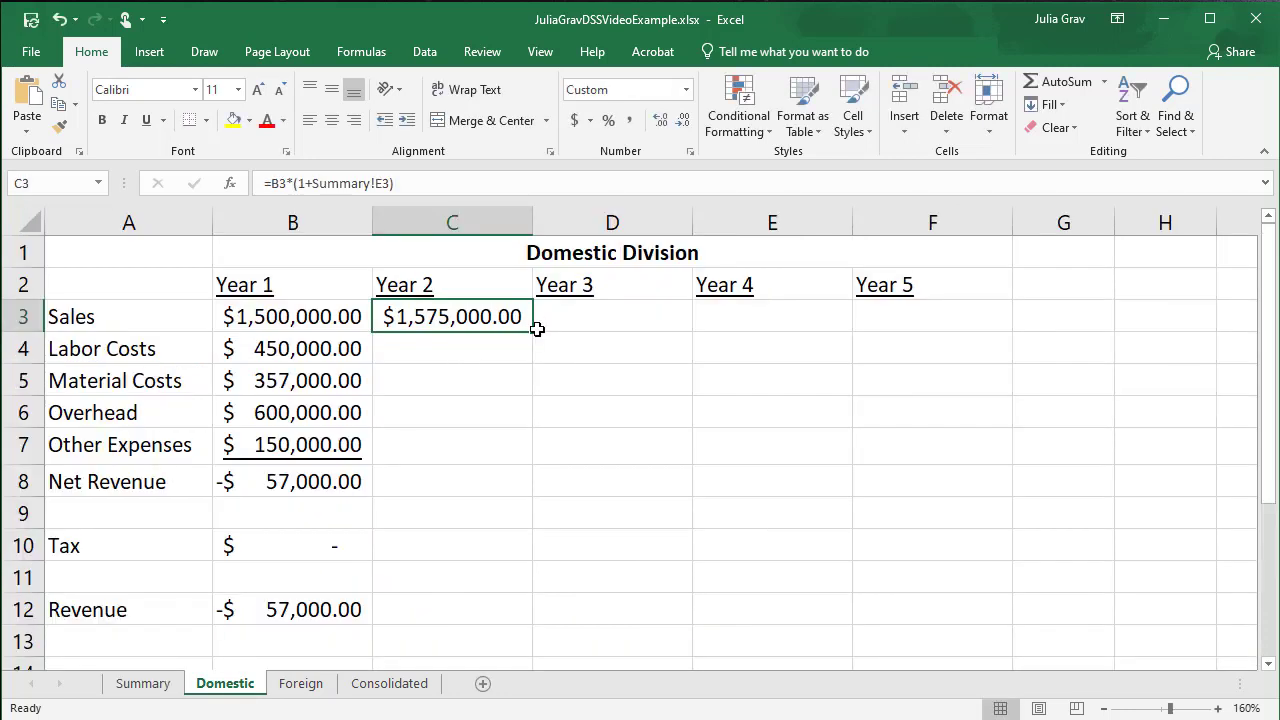
left_click_drag(532, 343, 517, 416)
double_click(481, 413)
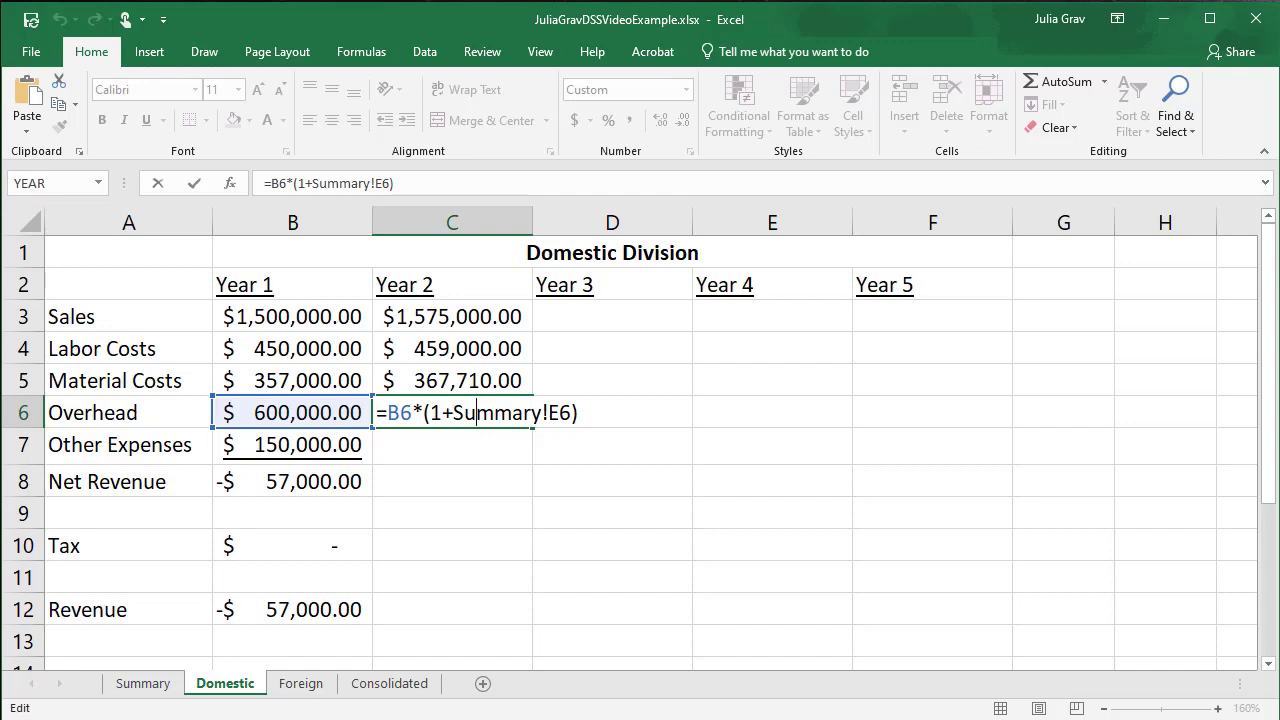
key("ctrl+Return")
left_click(143, 683)
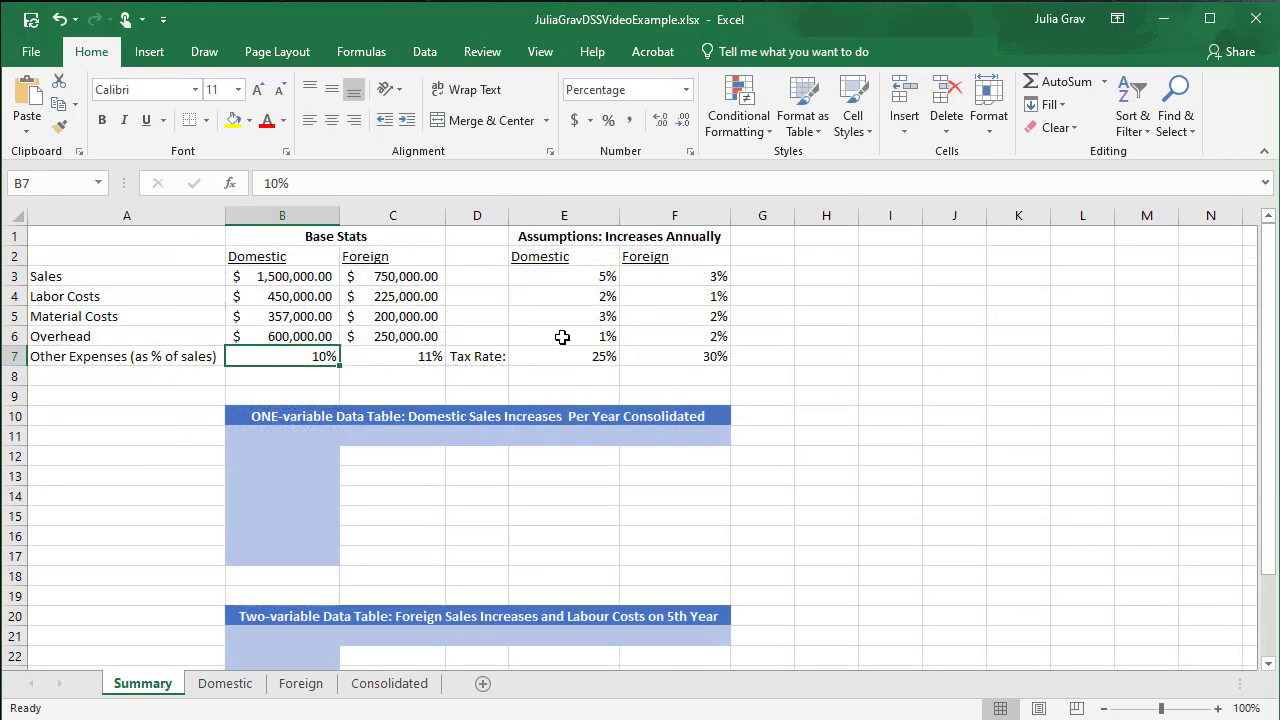
left_click(225, 683)
Step: Fill the Other Expenses formula from B7 across to C7 for Year 2 and check the copied formula
left_click(452, 461)
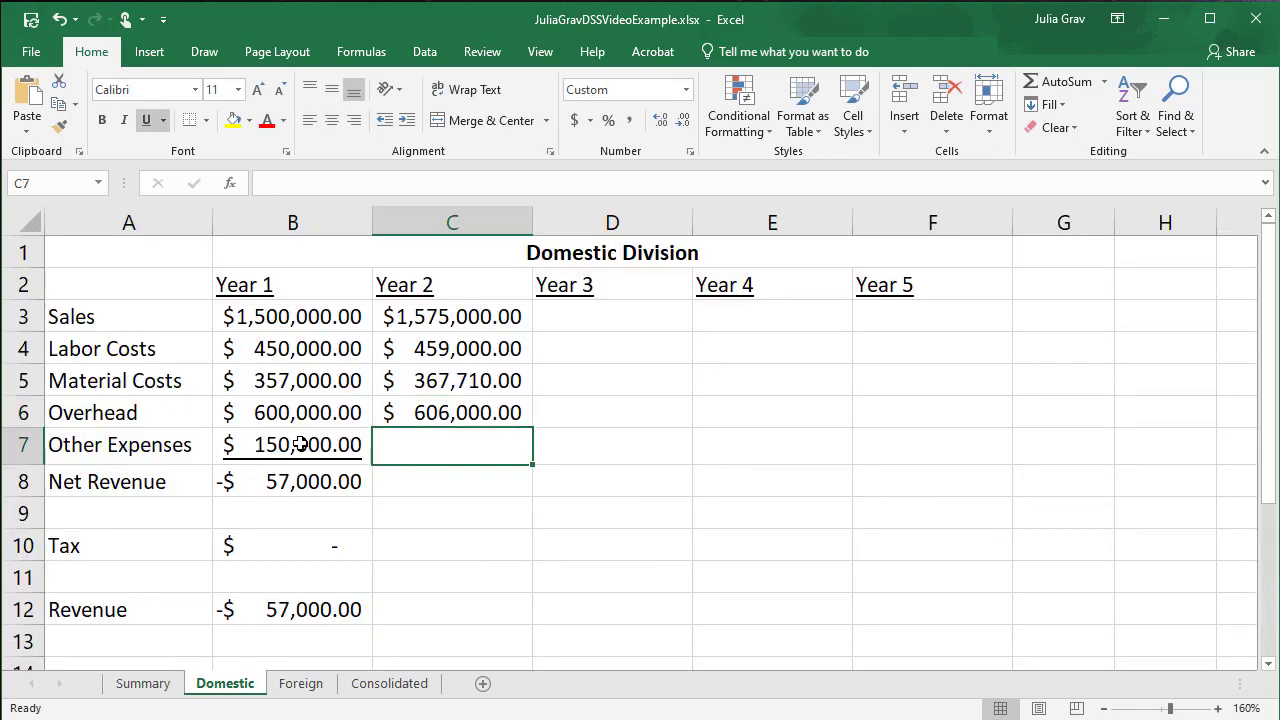
left_click(303, 444)
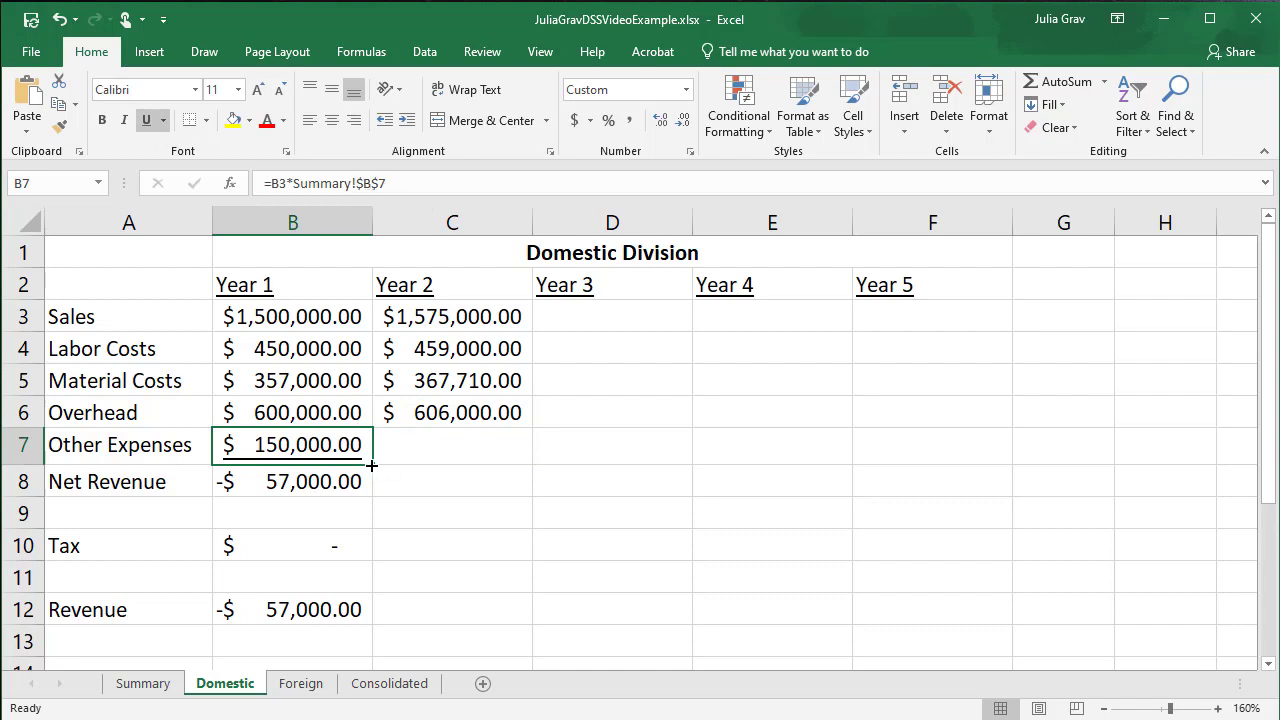
left_click(422, 450)
left_click(304, 448)
left_click_drag(373, 462, 500, 464)
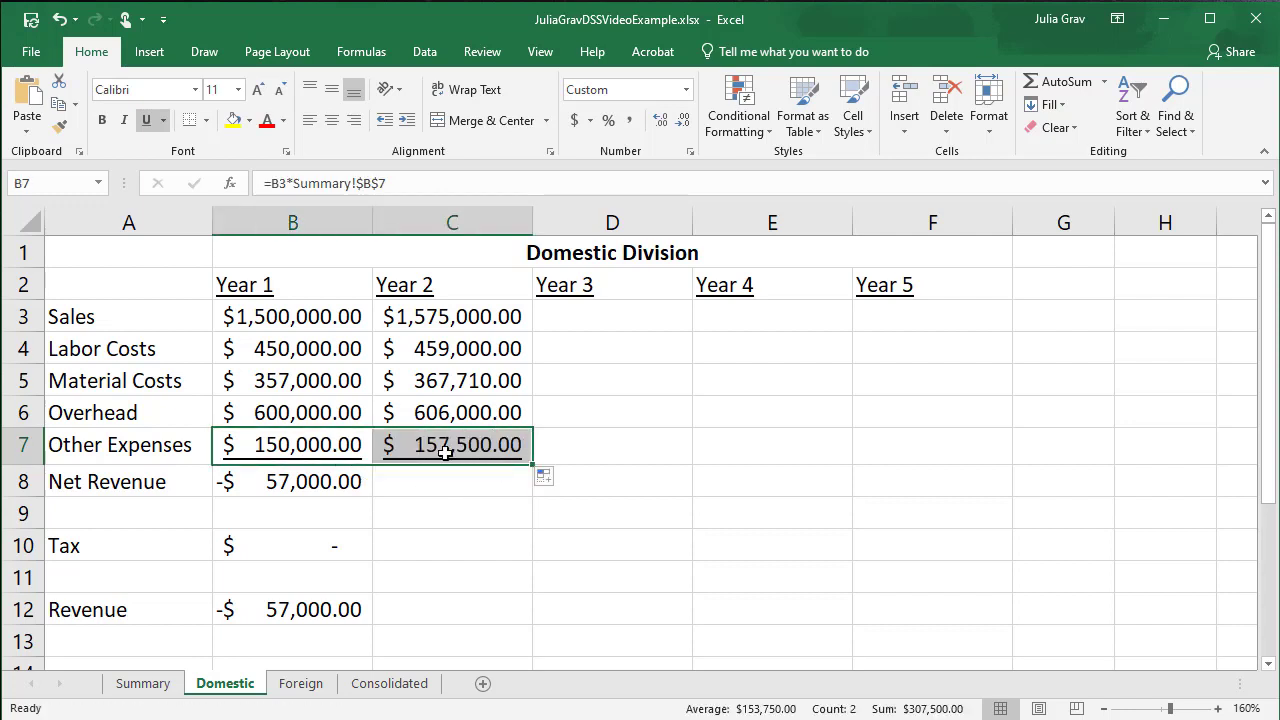
left_click(440, 450)
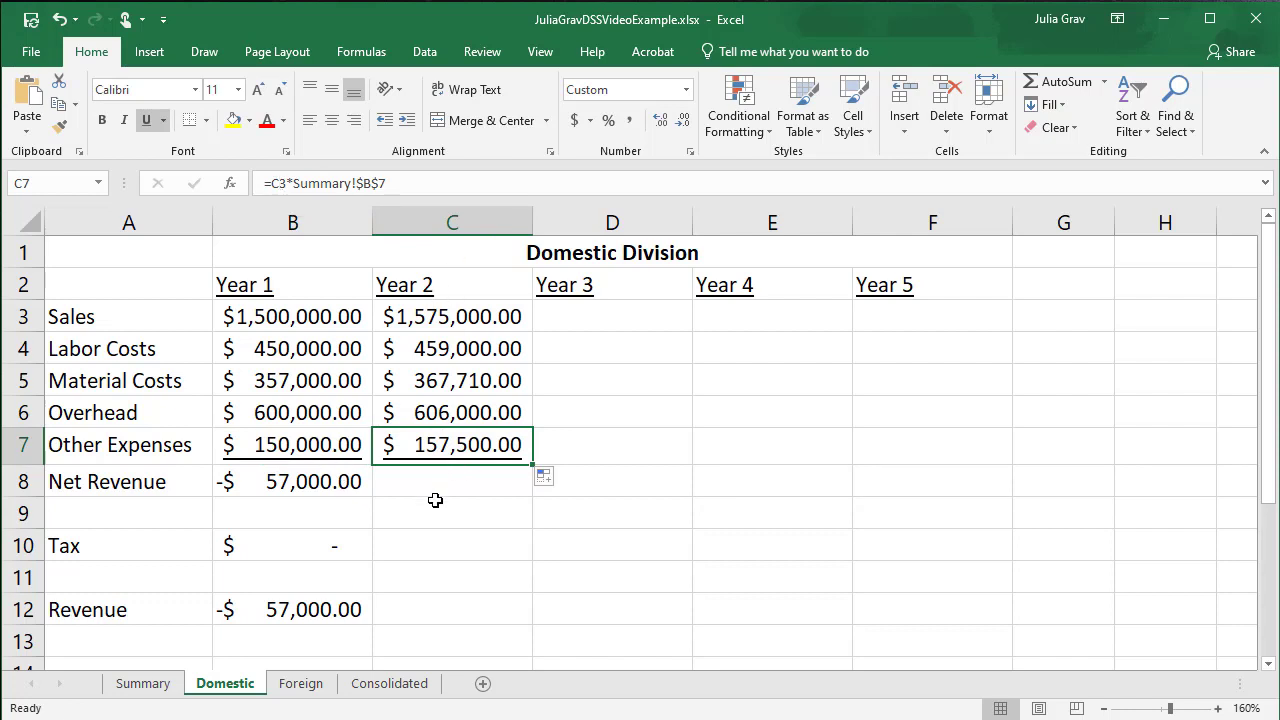
Step: Fill the Net Revenue formula from B8 to C8 and the Tax formula from B10 to C10 for Year 2
double_click(347, 481)
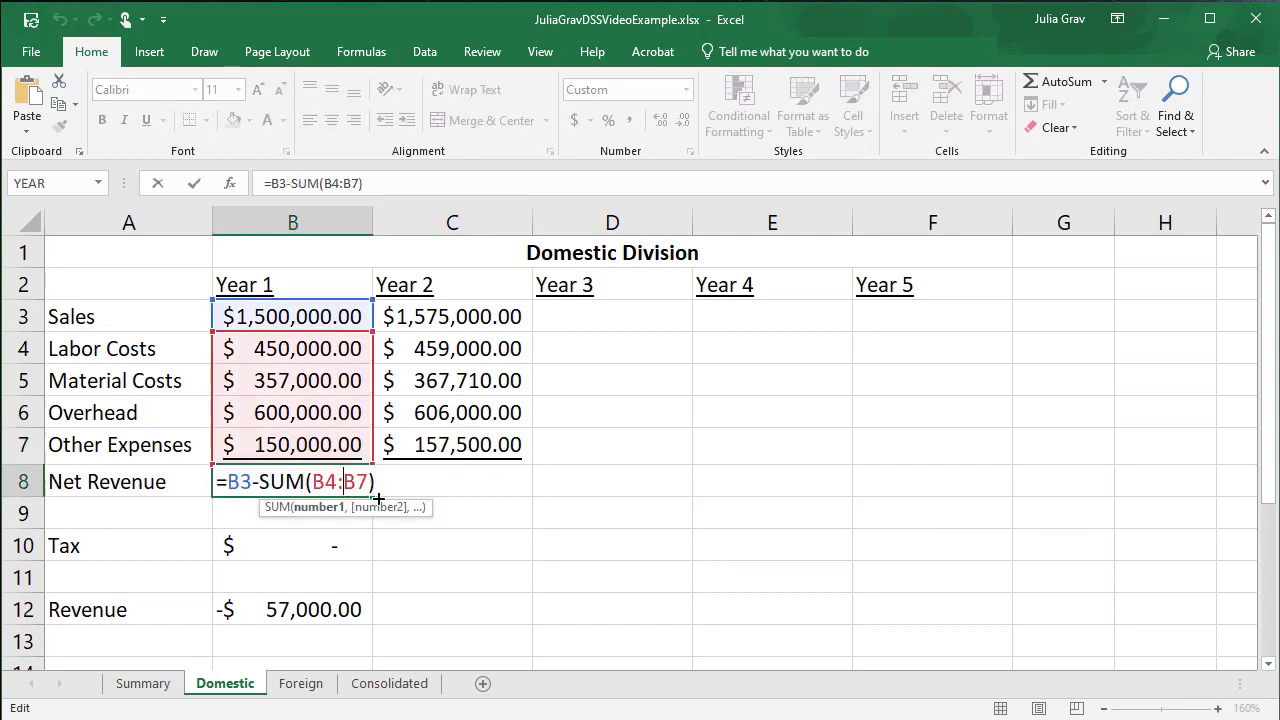
key("ctrl+Return")
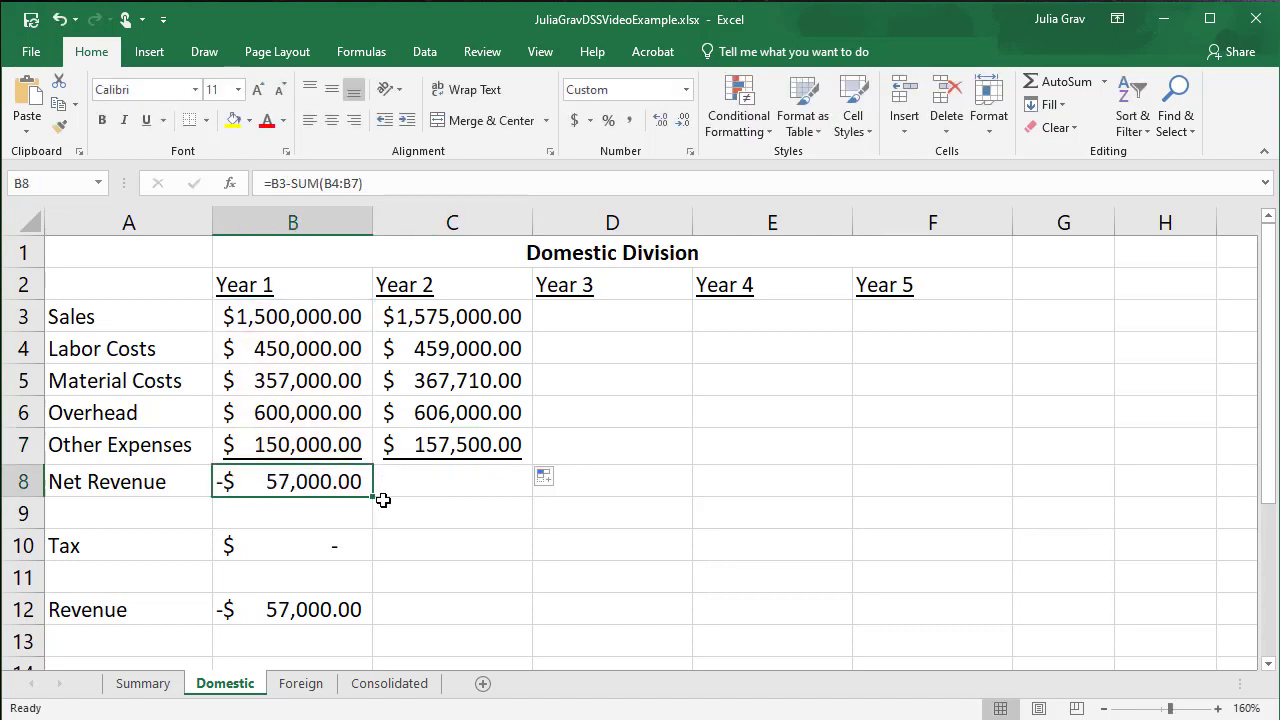
left_click_drag(373, 497, 500, 497)
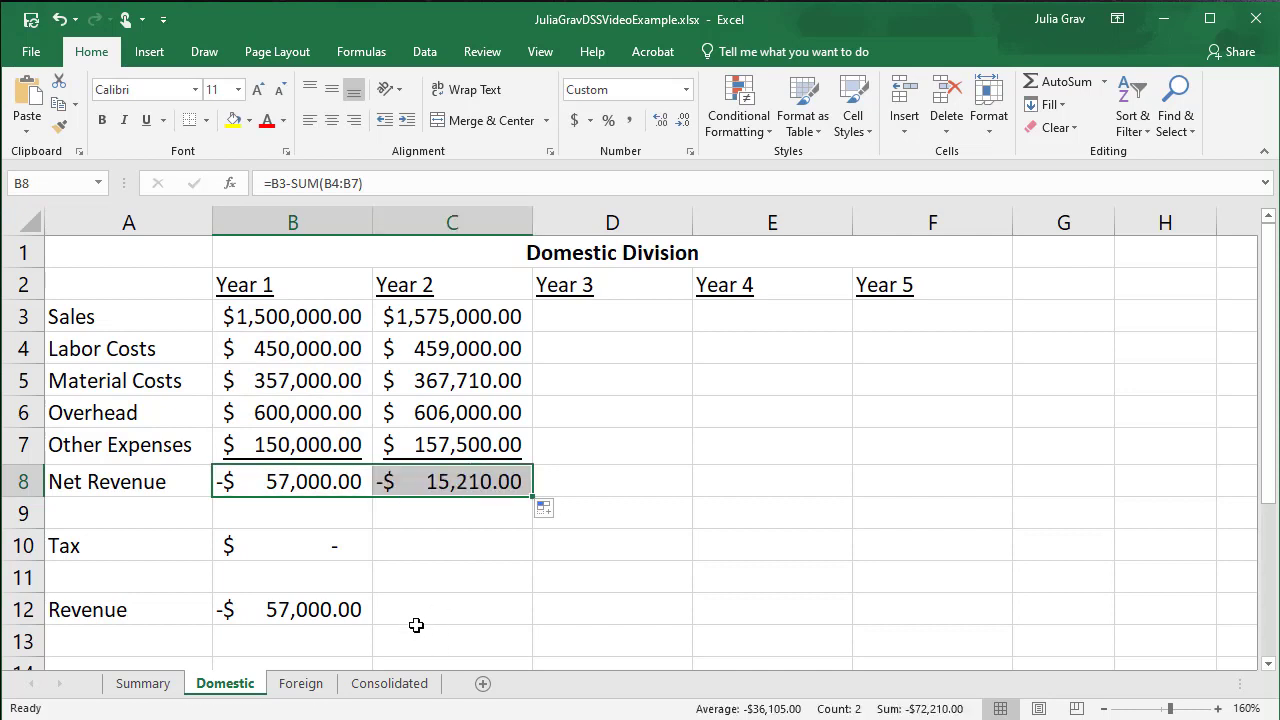
left_click(336, 550)
left_click_drag(371, 563, 490, 560)
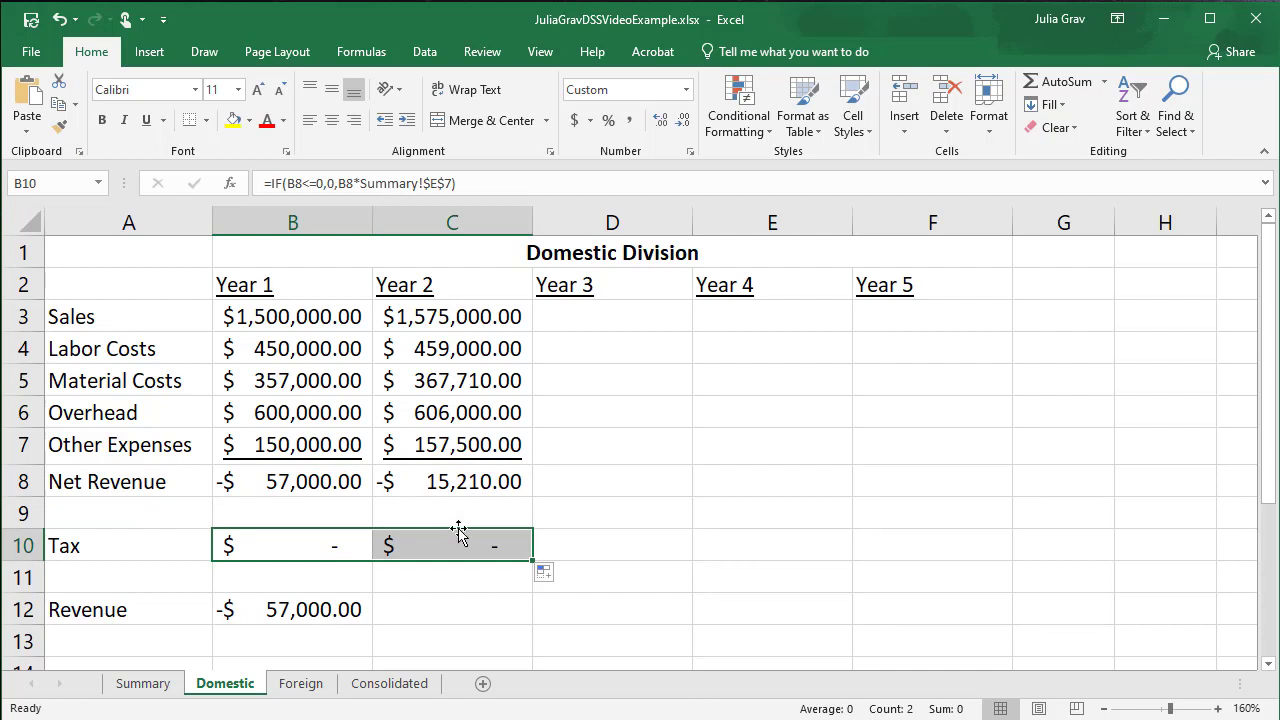
Step: Fill the Revenue formula from B12 across to C12 for Year 2 and check the copied formula
left_click(344, 607)
left_click_drag(372, 624, 474, 612)
left_click(474, 612)
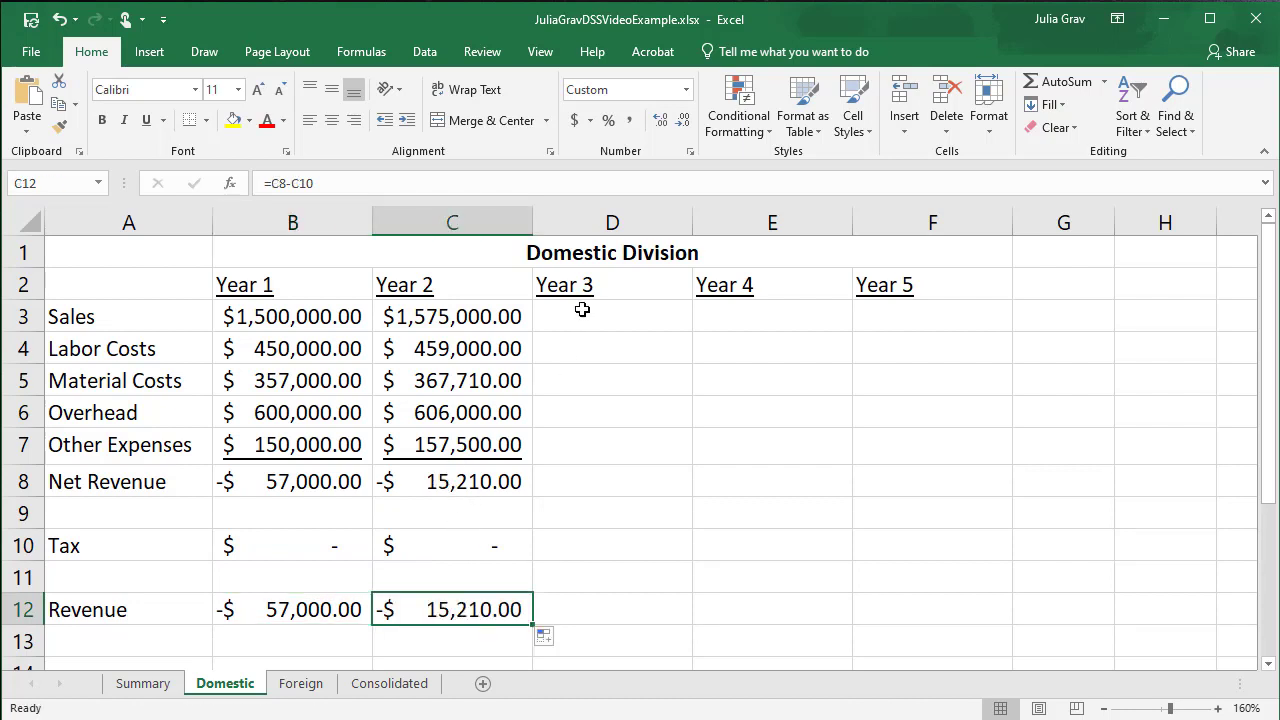
Step: Make the Summary references absolute in the Domestic Year 2 Sales and Labor Costs formulas, using $E$3 in C3 and $E$4 in C4
left_click(479, 316)
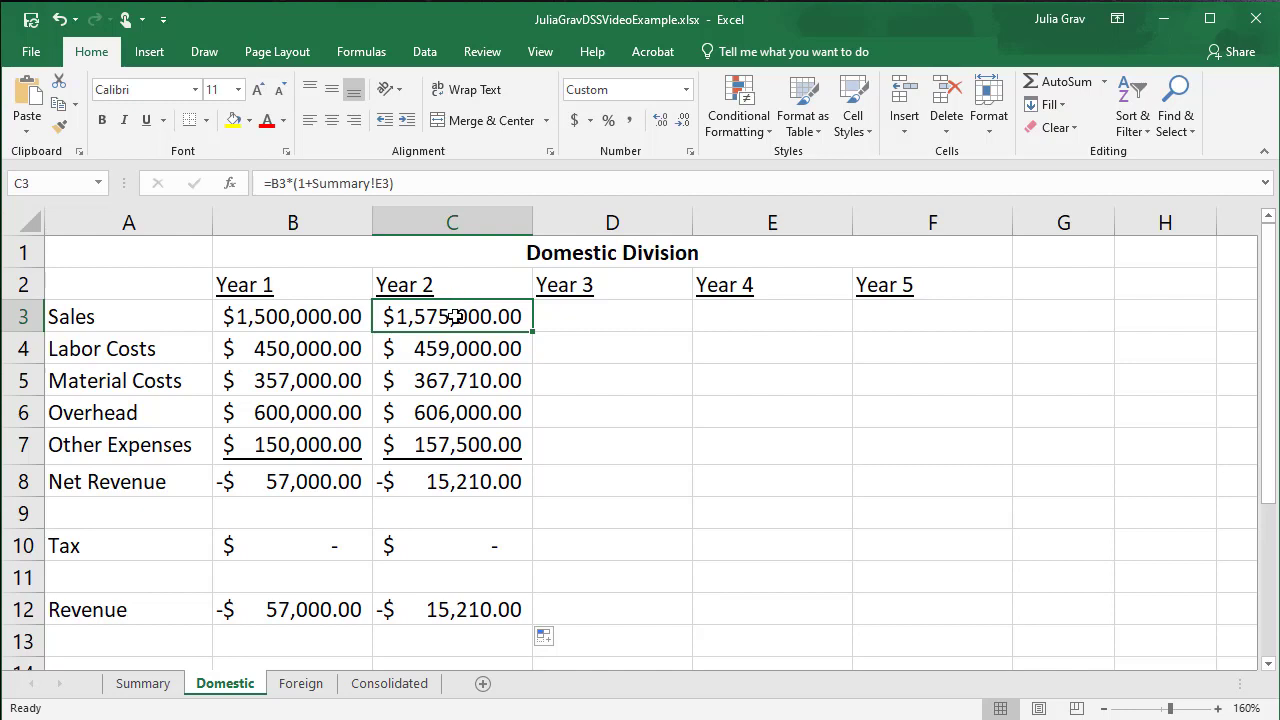
left_click(381, 183)
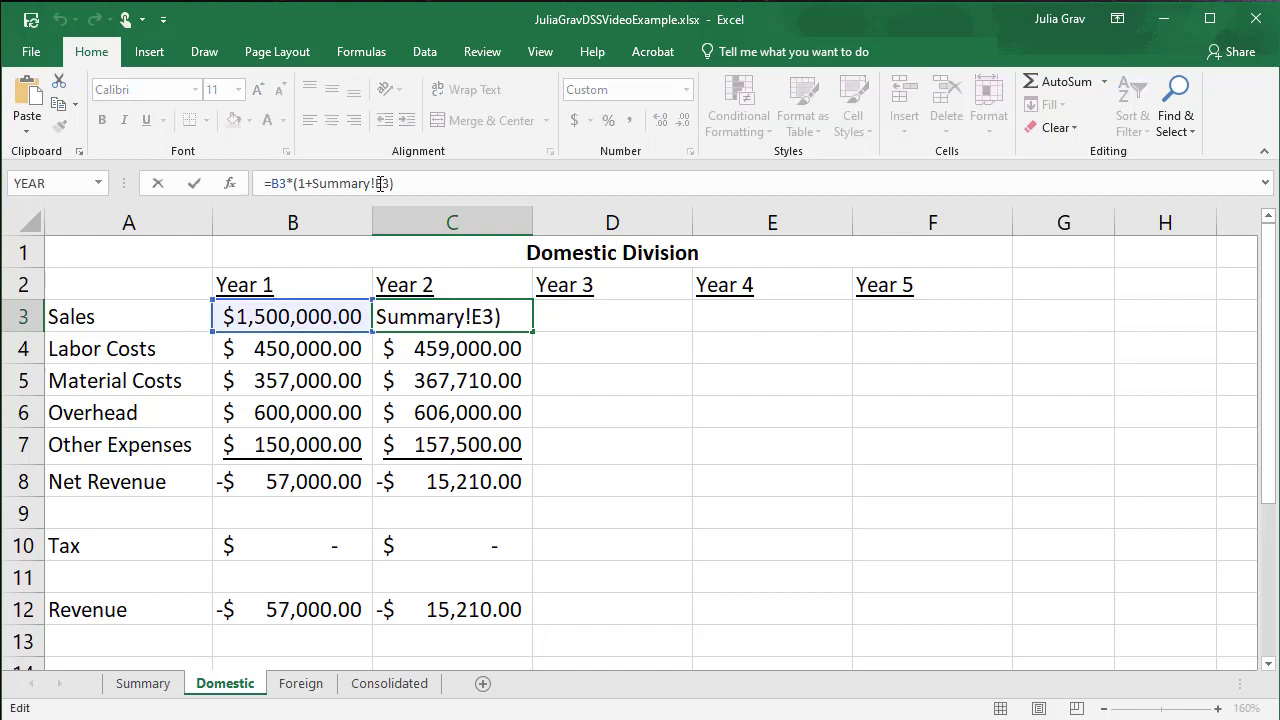
key("F4")
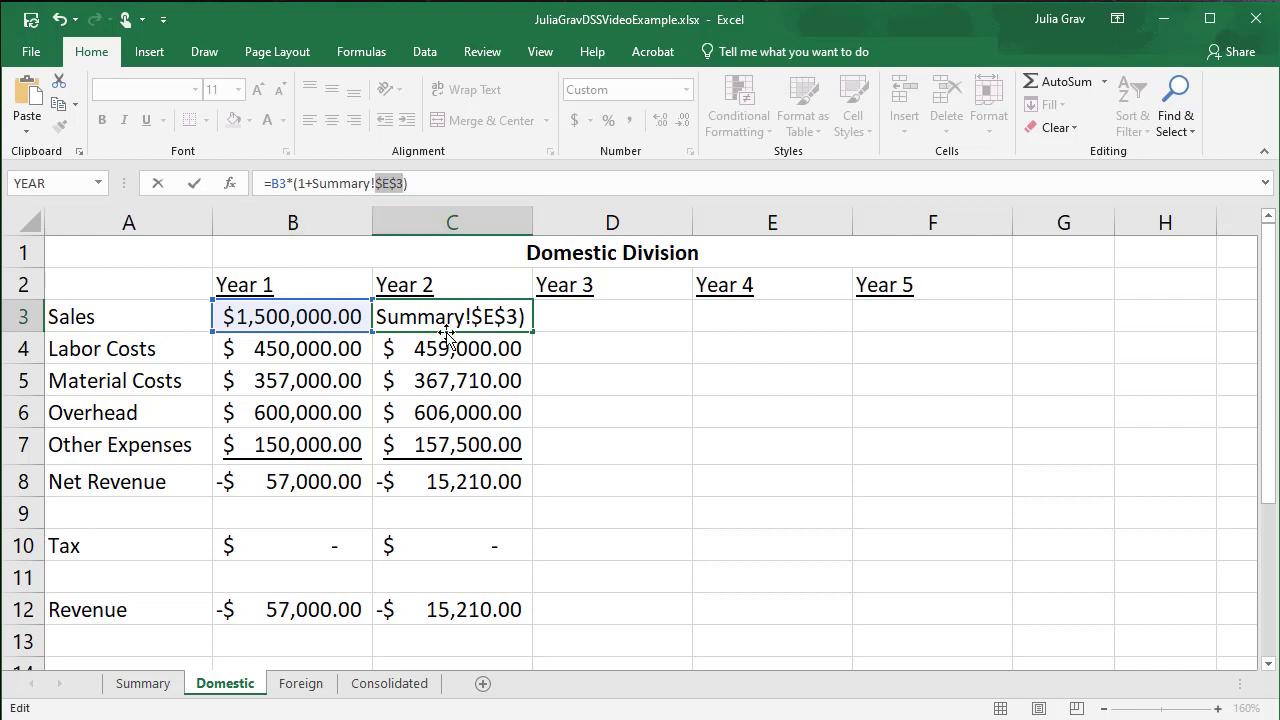
key("Return")
key("F2")
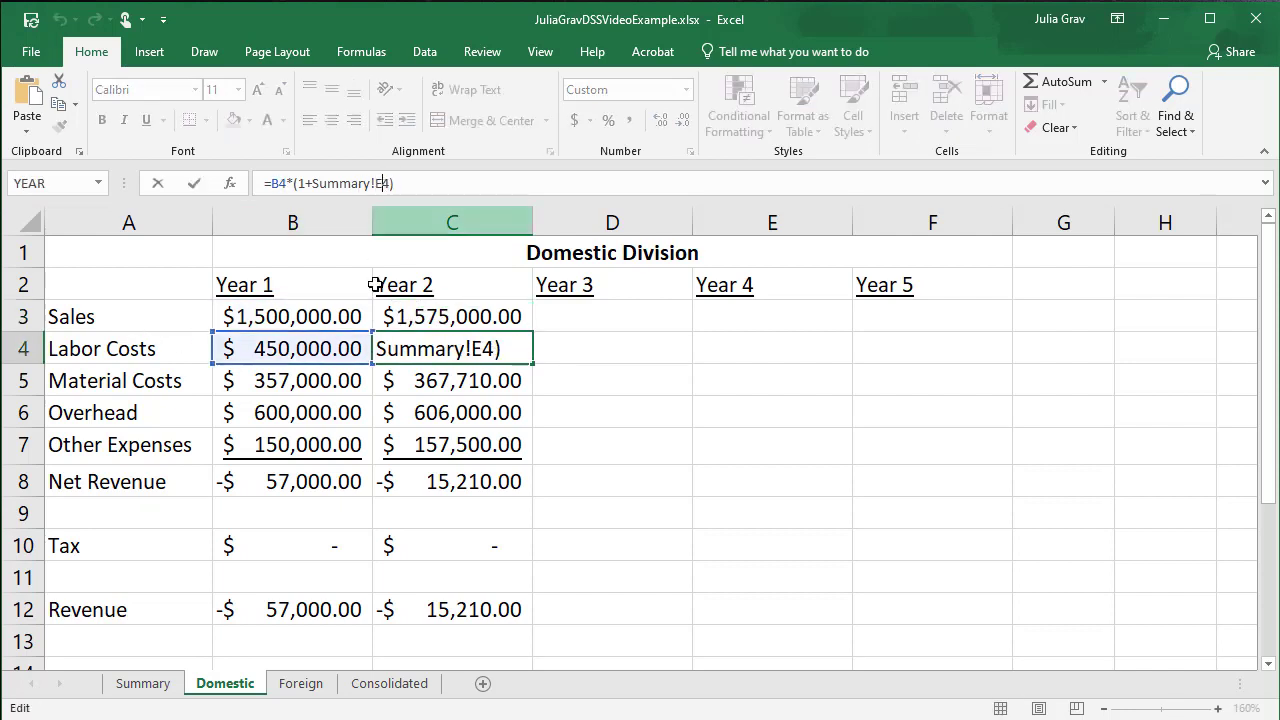
key("F4")
key("Return")
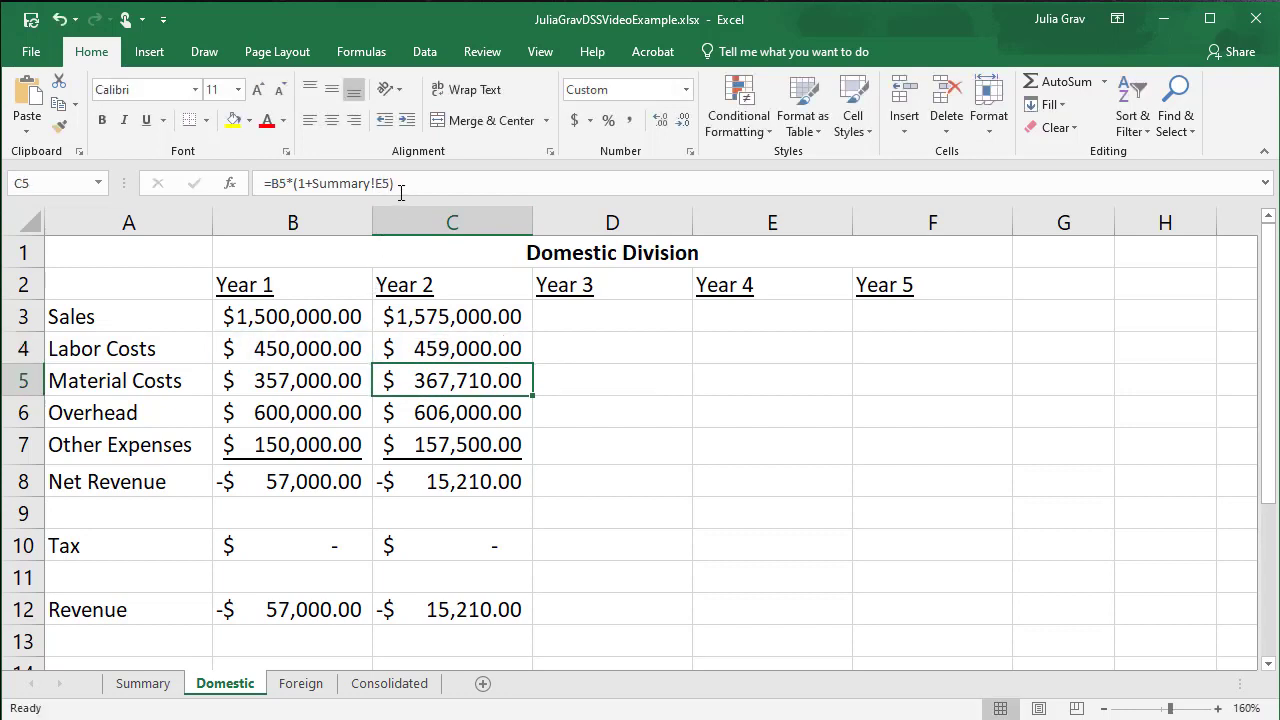
Step: Make the Summary references absolute in the Domestic Year 2 Material Costs and Overhead formulas, using $E$5 in C5 and $E$6 in C6
key("F2")
key("F4")
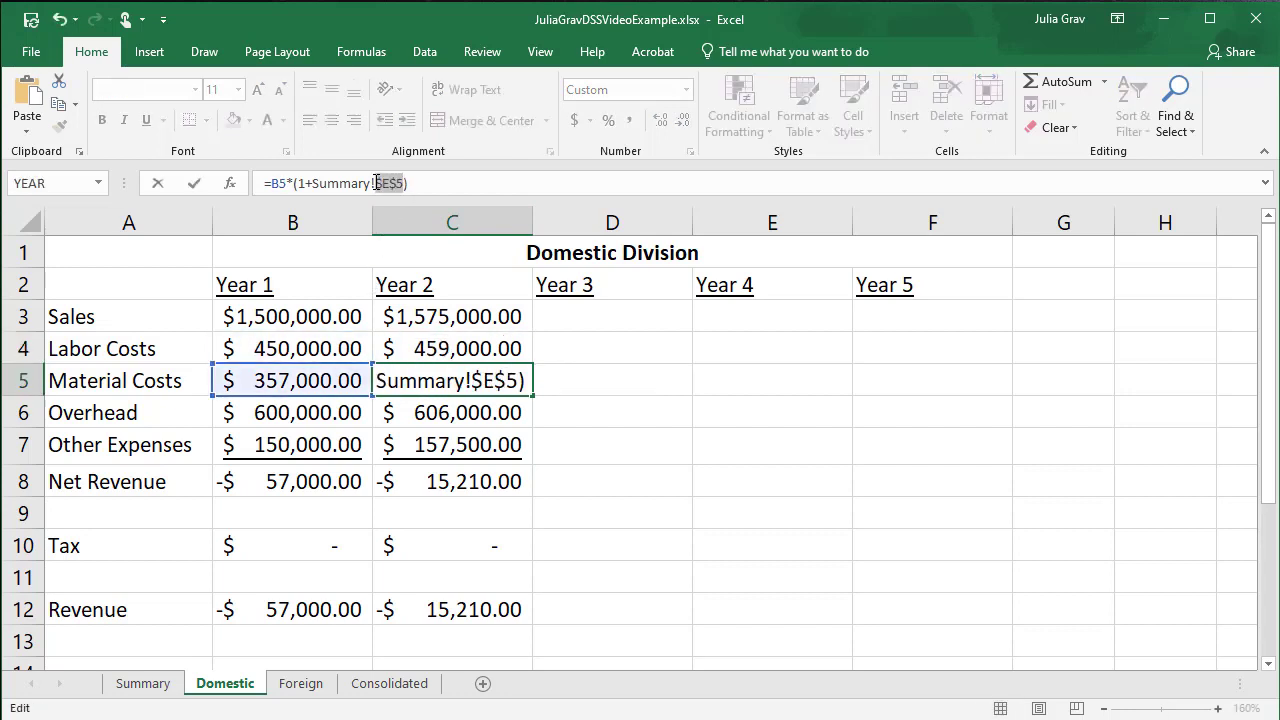
key("Return")
left_click(389, 184)
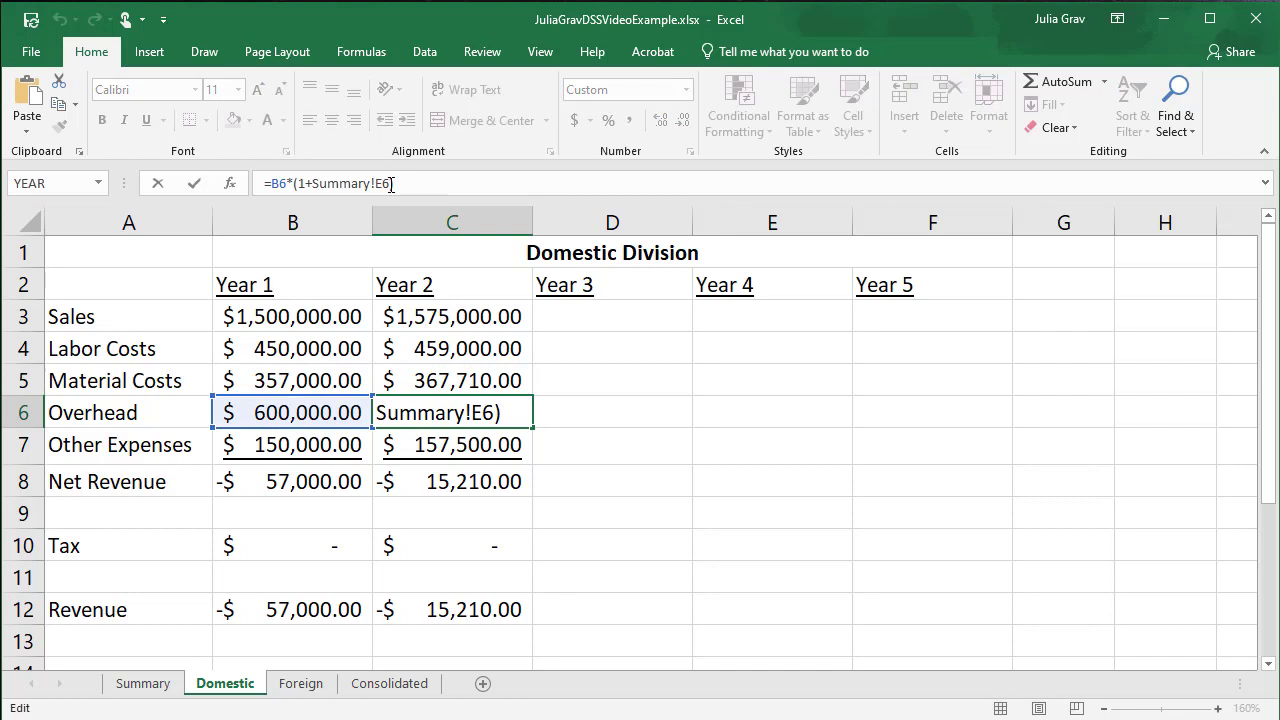
key("F4")
key("Return")
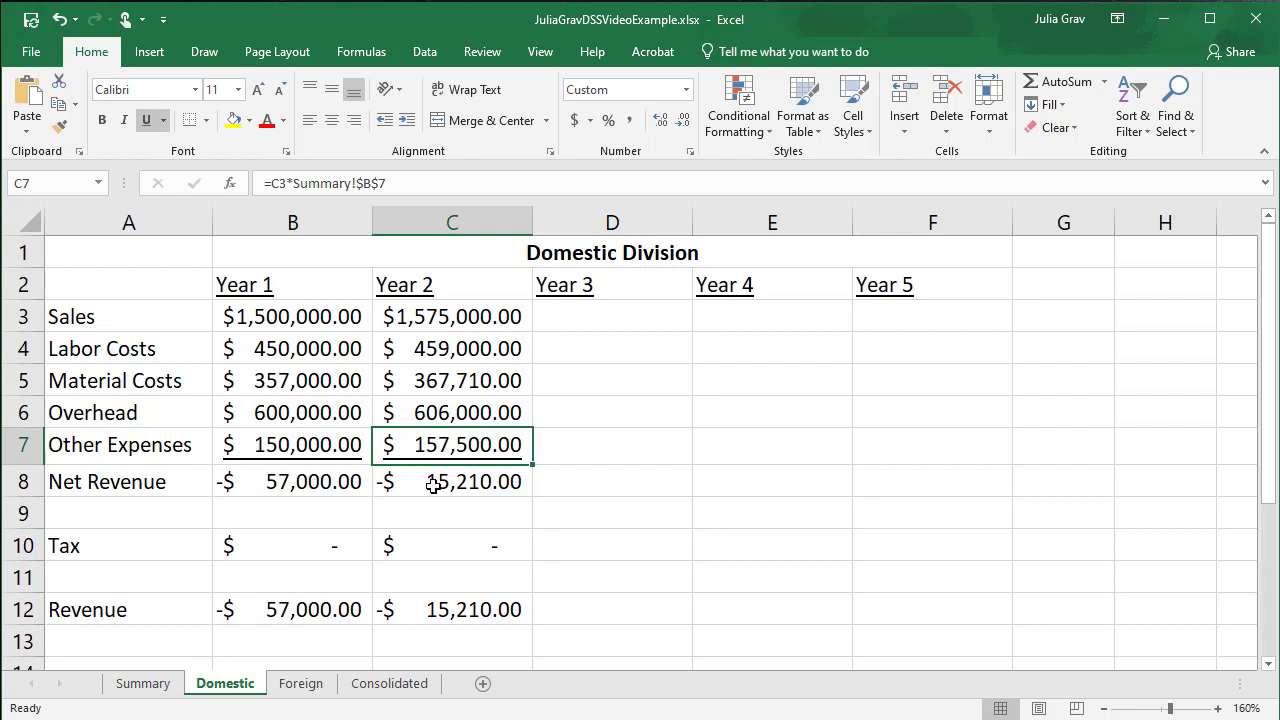
Step: Fill the Domestic Year 2 formulas in C3:C12 across to Year 5 in column F and check the Revenue formula in F12
left_click(452, 320)
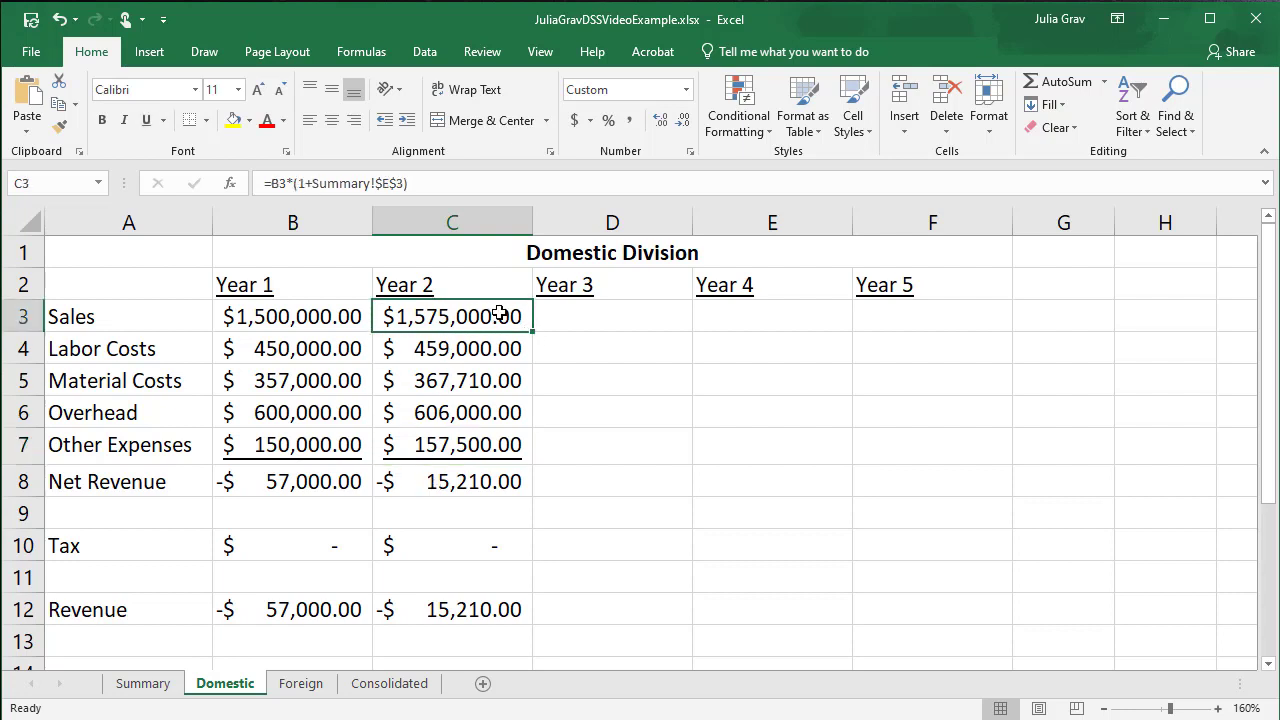
left_click_drag(499, 314, 985, 619)
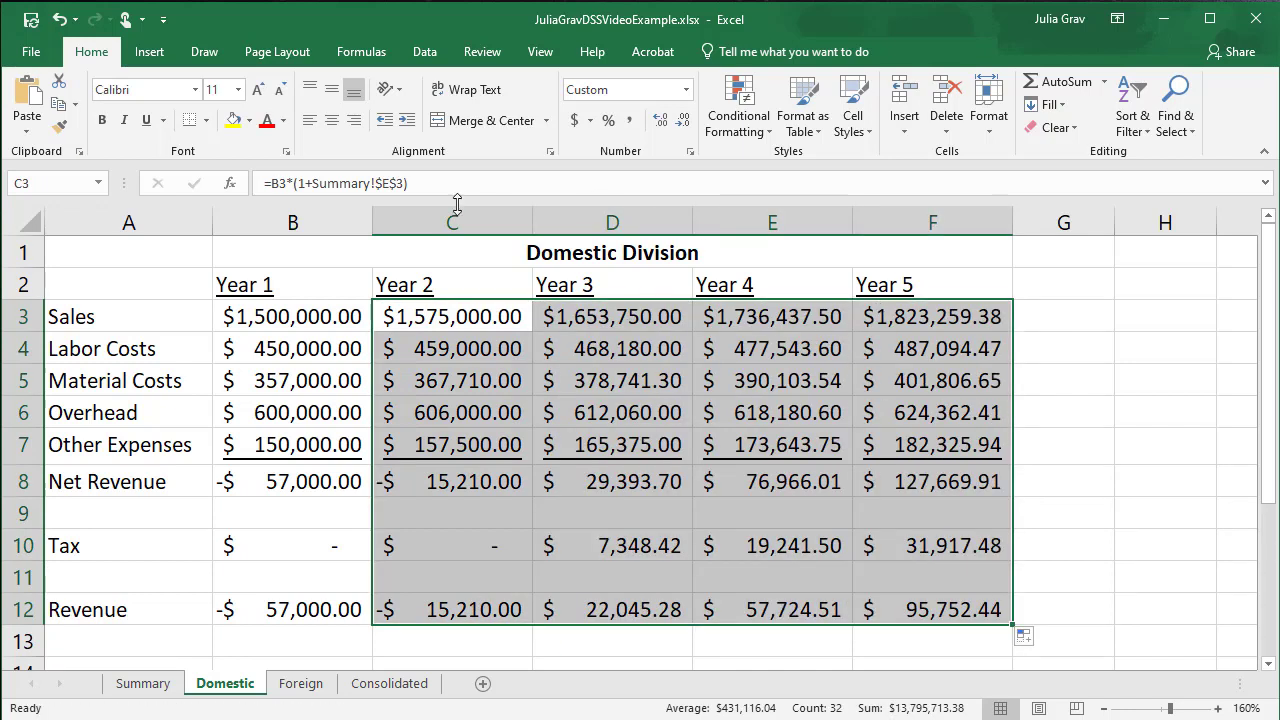
left_click(932, 601)
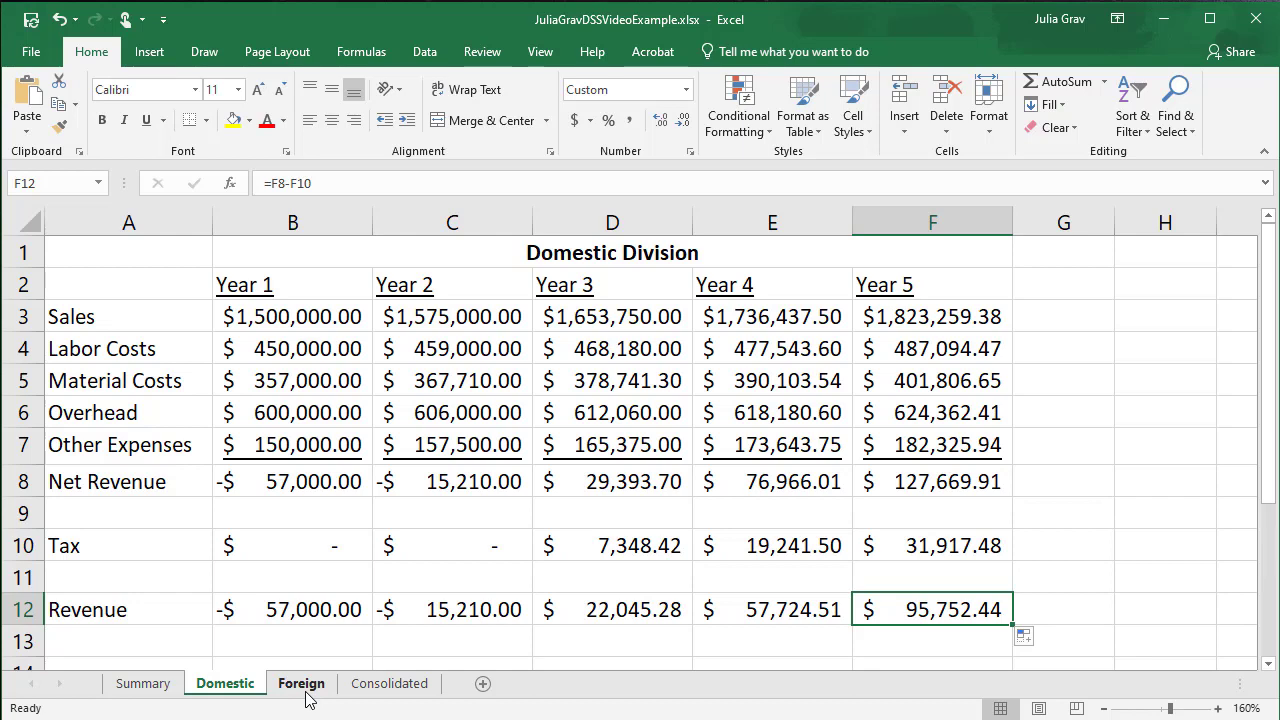
Step: Check the Year 2 Sales formula in C3 of the Foreign sheet against the foreign assumptions on the Summary sheet
key("ctrl+Page_Down")
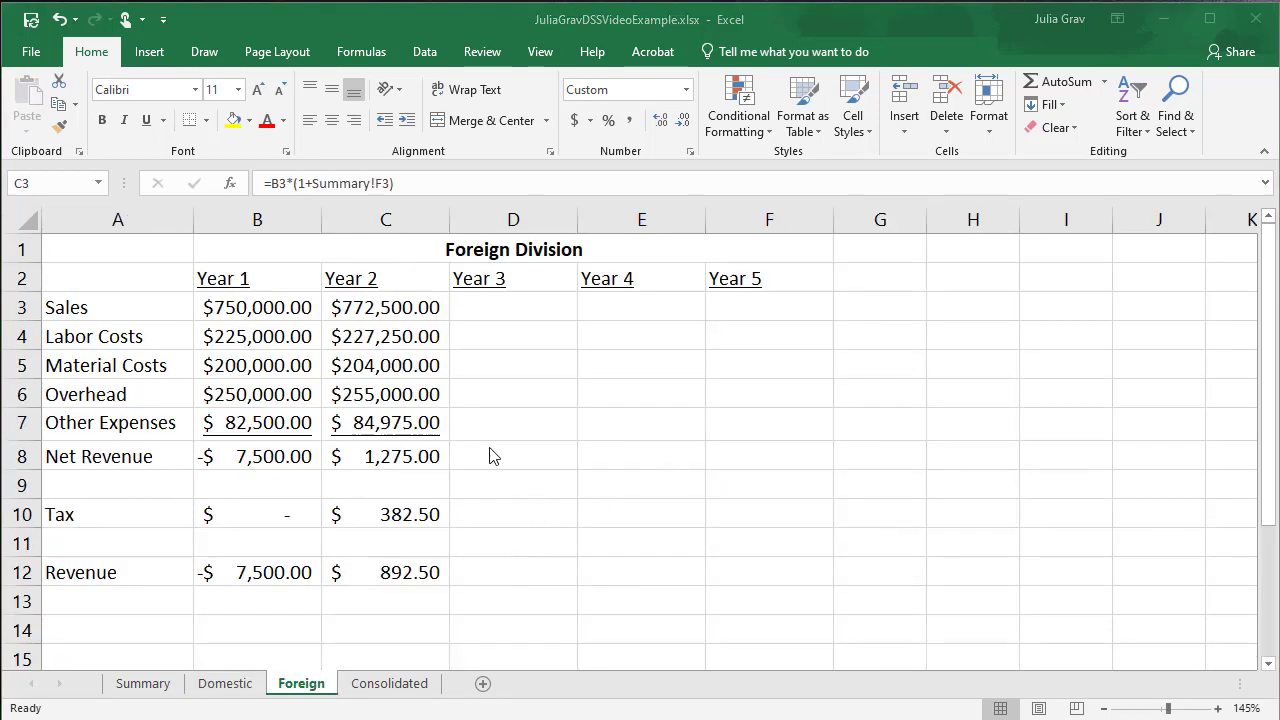
double_click(396, 308)
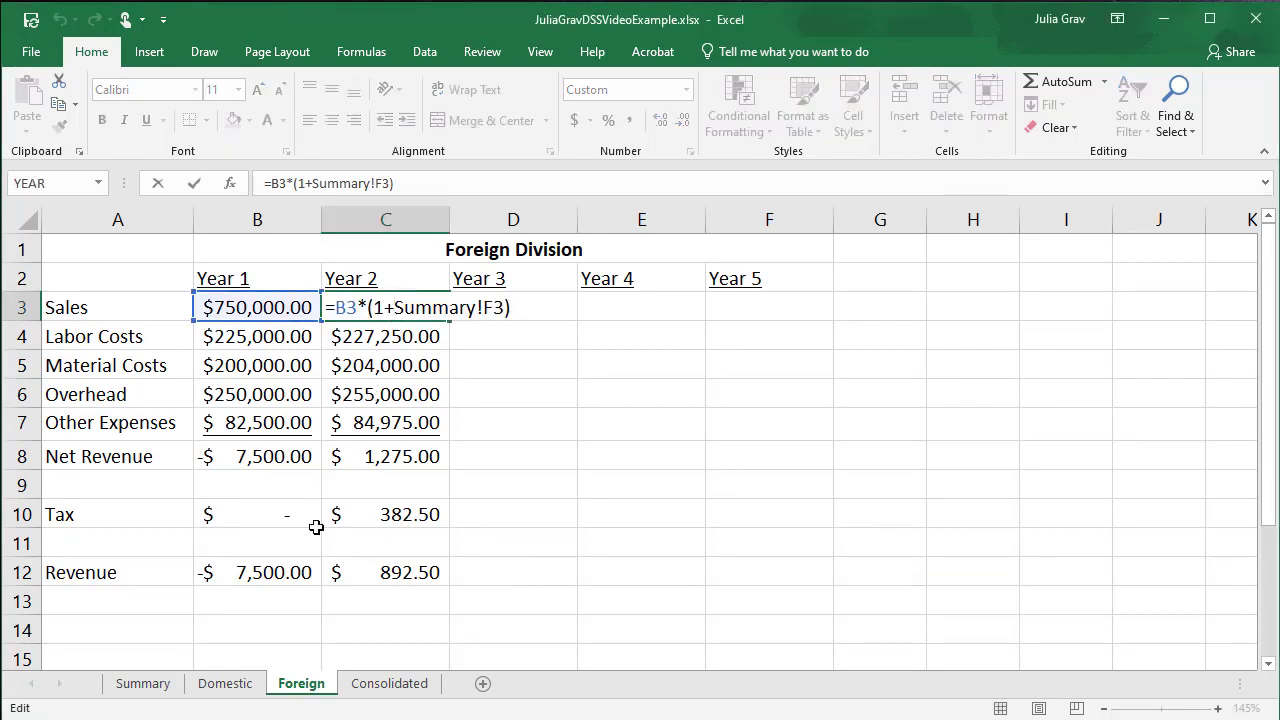
left_click(125, 688)
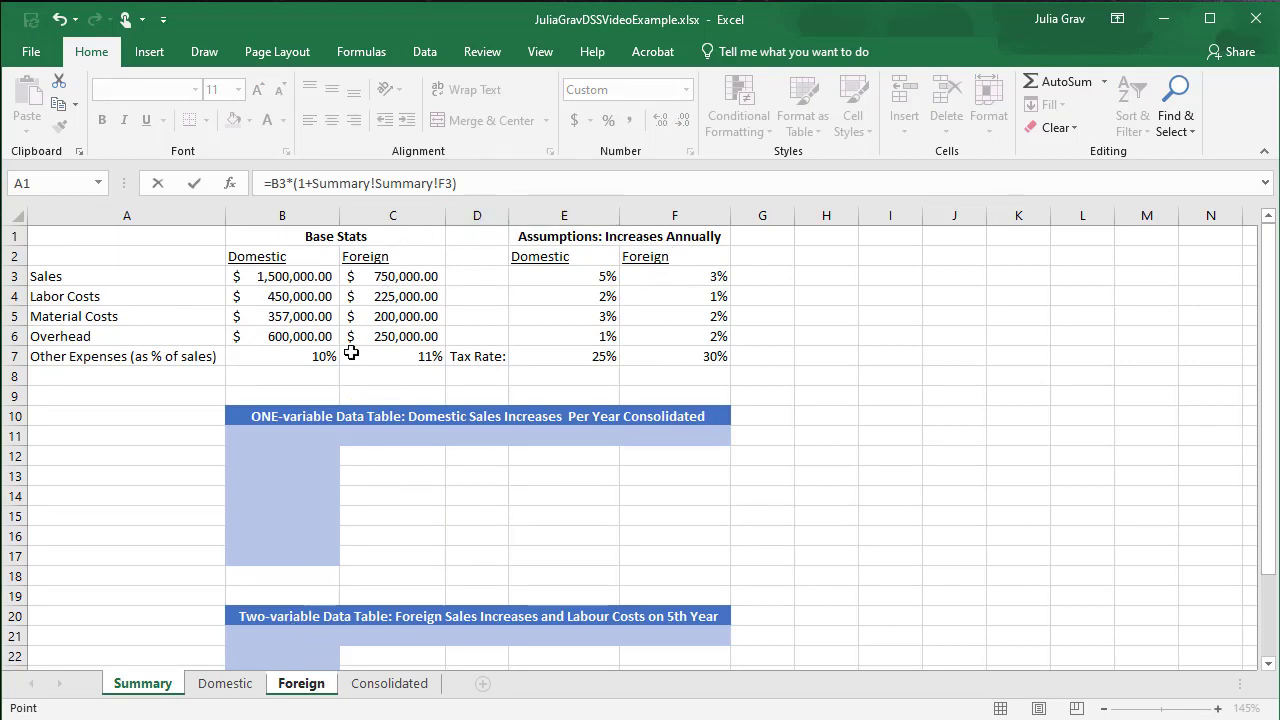
key("ctrl+Return")
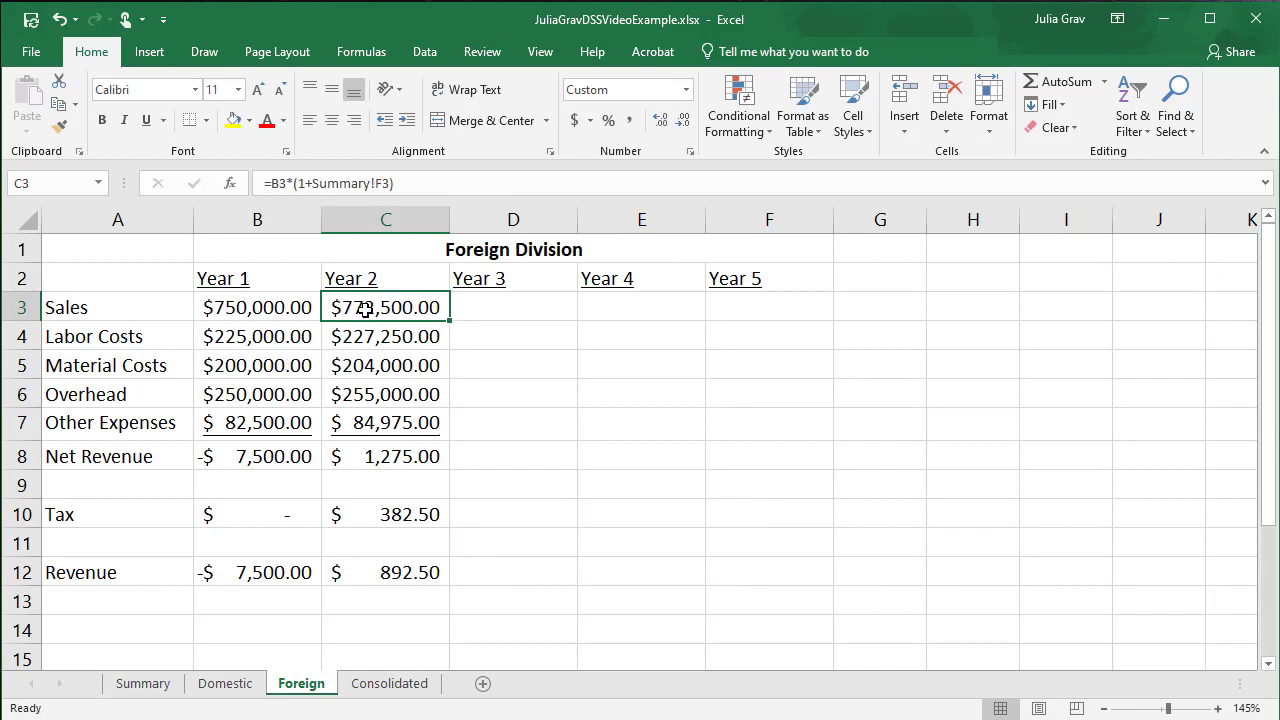
Step: Make the Summary references absolute in the Foreign Year 2 Sales and Labor Costs formulas, using $F$3 in C3 and $F$4 in C4
left_click(382, 188)
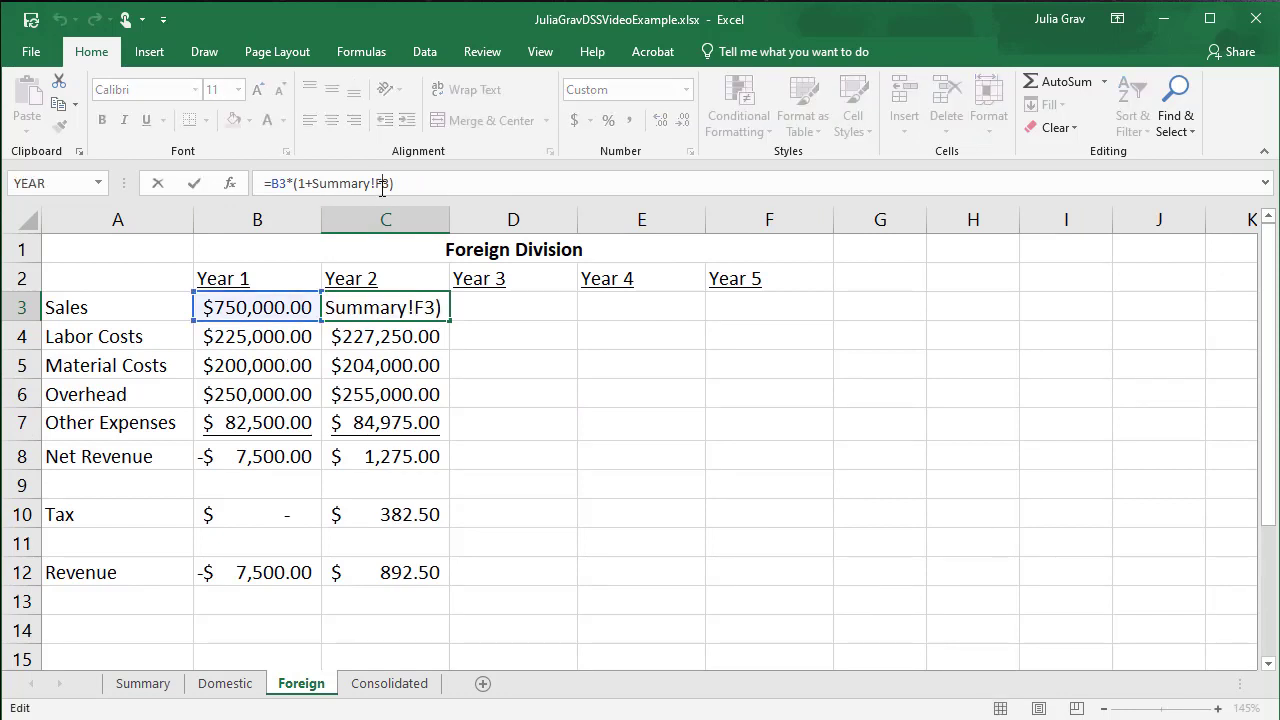
key("F4")
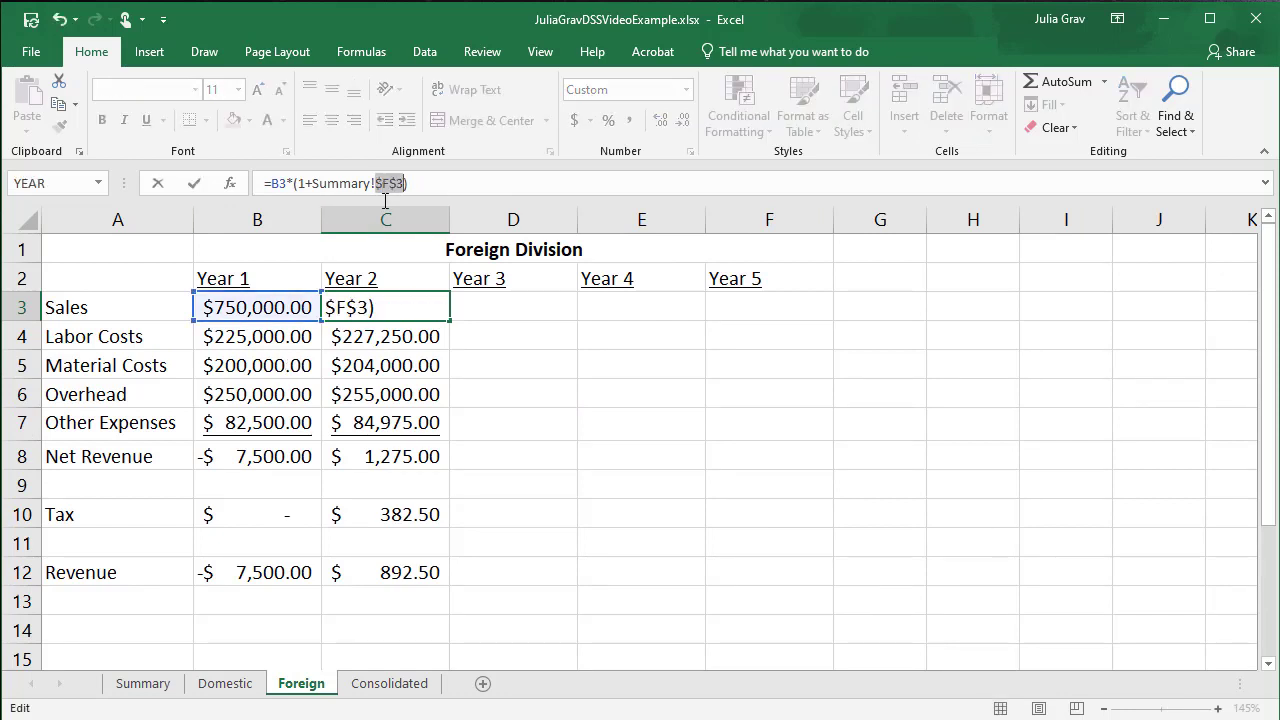
key("Return")
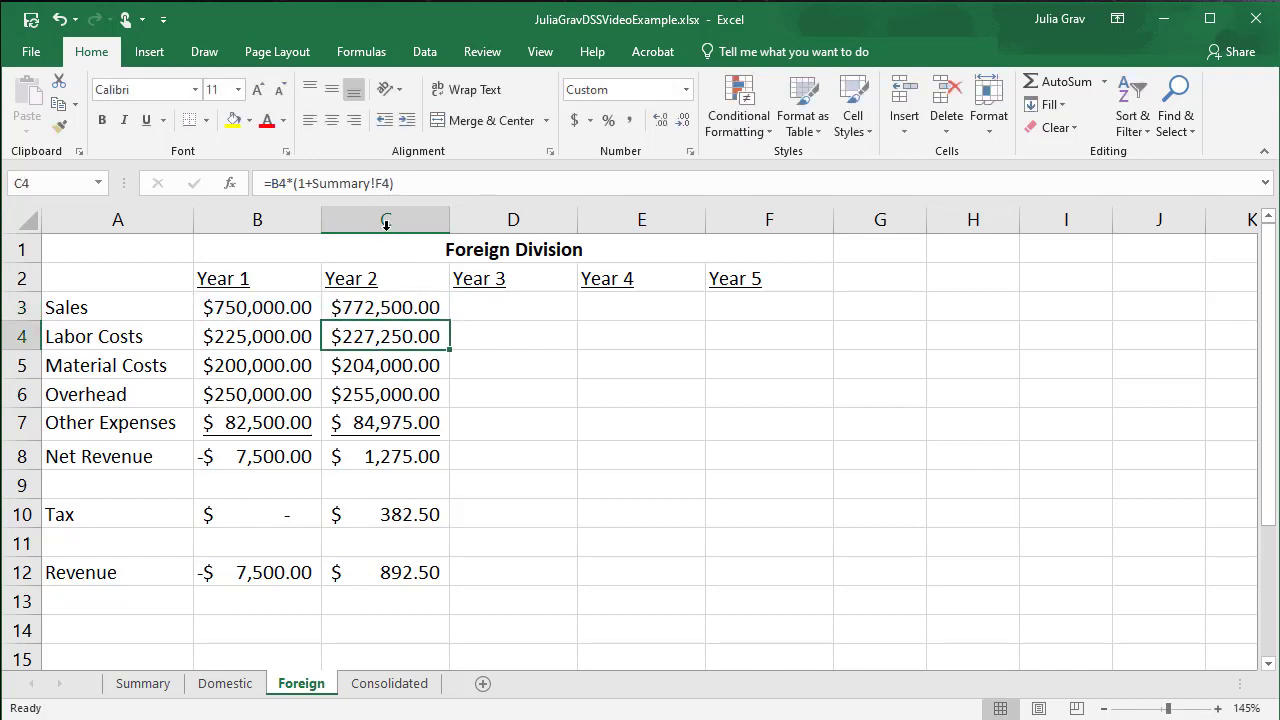
left_click(386, 186)
key("F4")
key("Return")
Step: Make the Summary references absolute in the Foreign Year 2 Material Costs and Overhead formulas in C5 and C6
left_click(385, 186)
key("F4")
key("Return")
left_click(385, 186)
key("F4")
key("Return")
Step: Change the reference in the Foreign Year 2 Other Expenses formula in C7 to Summary!C$7
left_click(385, 186)
key("F4")
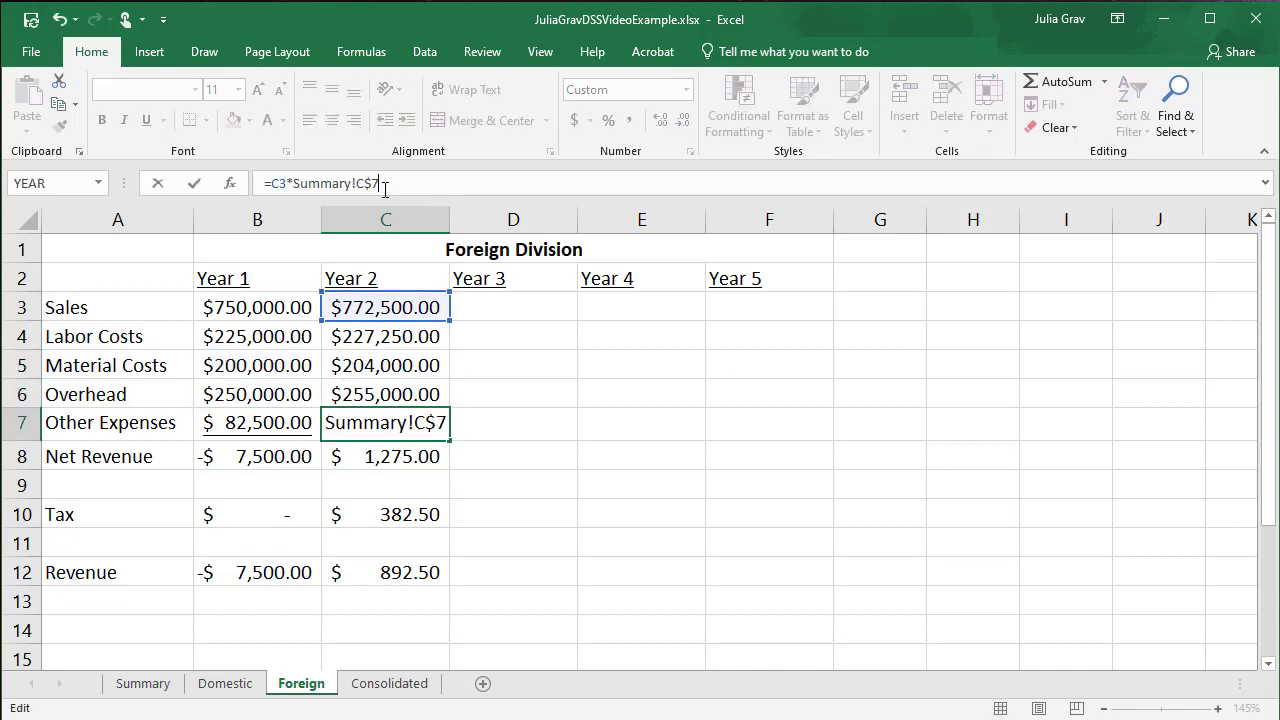
key("Return")
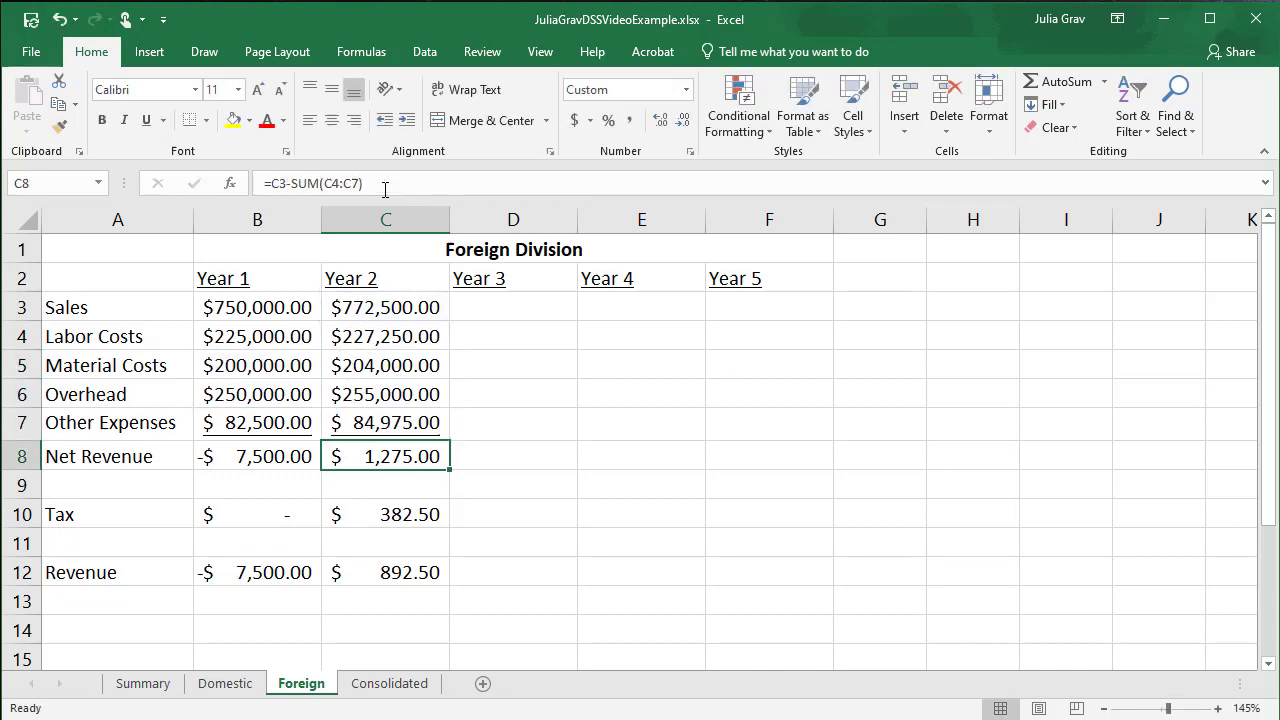
Step: Check the Foreign Tax formula in C10 against the Summary tax rate and fill C3:C12 across to Year 5 in column F
left_click(400, 516)
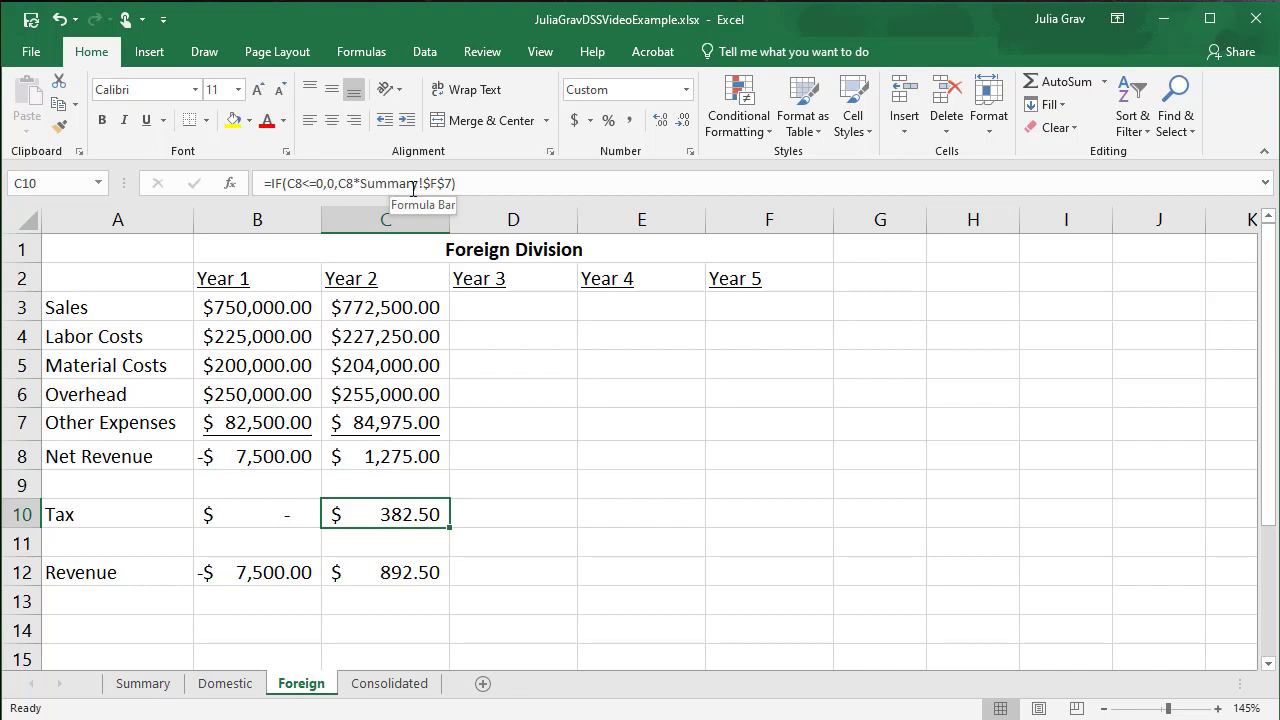
left_click(141, 684)
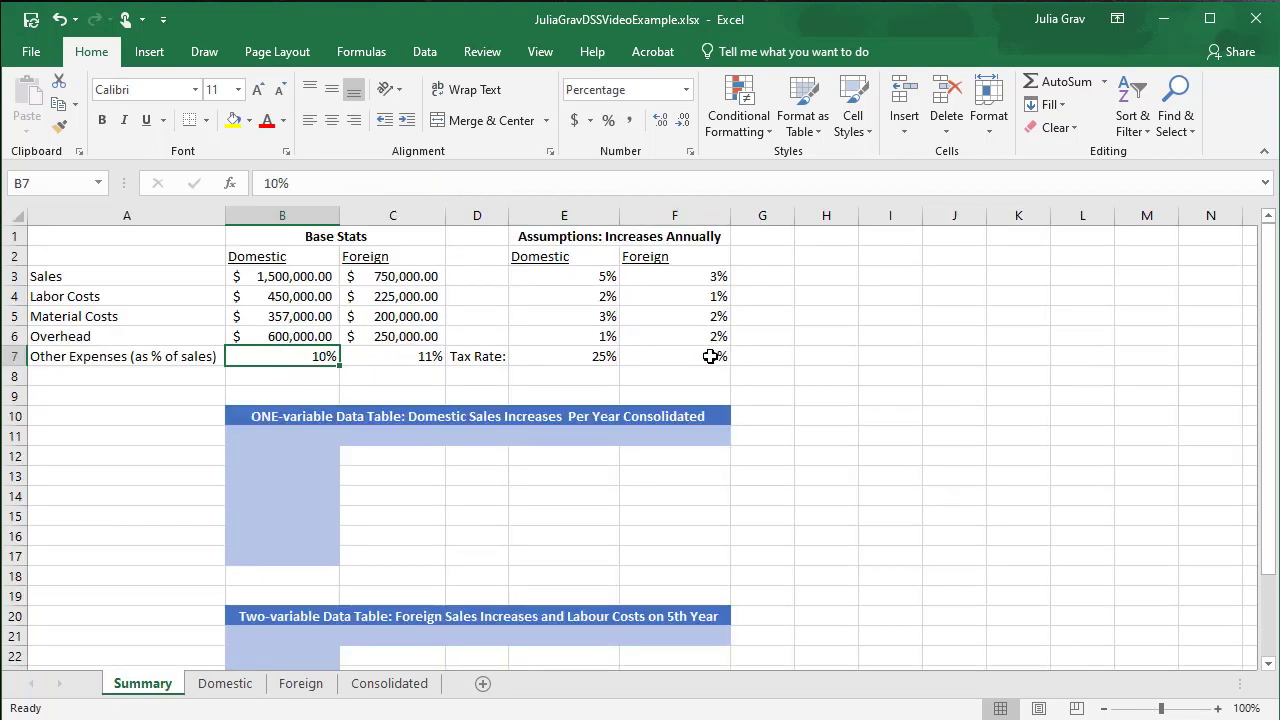
left_click(301, 684)
left_click_drag(403, 305, 400, 576)
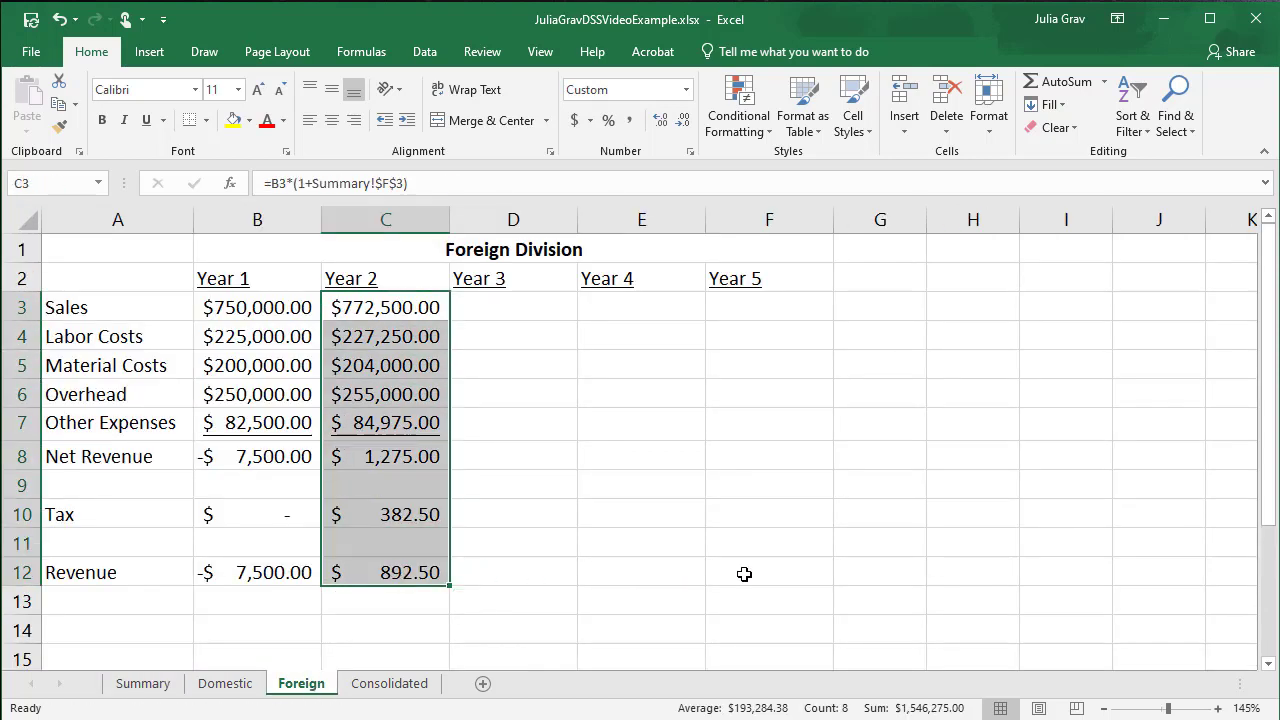
left_click_drag(450, 585, 829, 589)
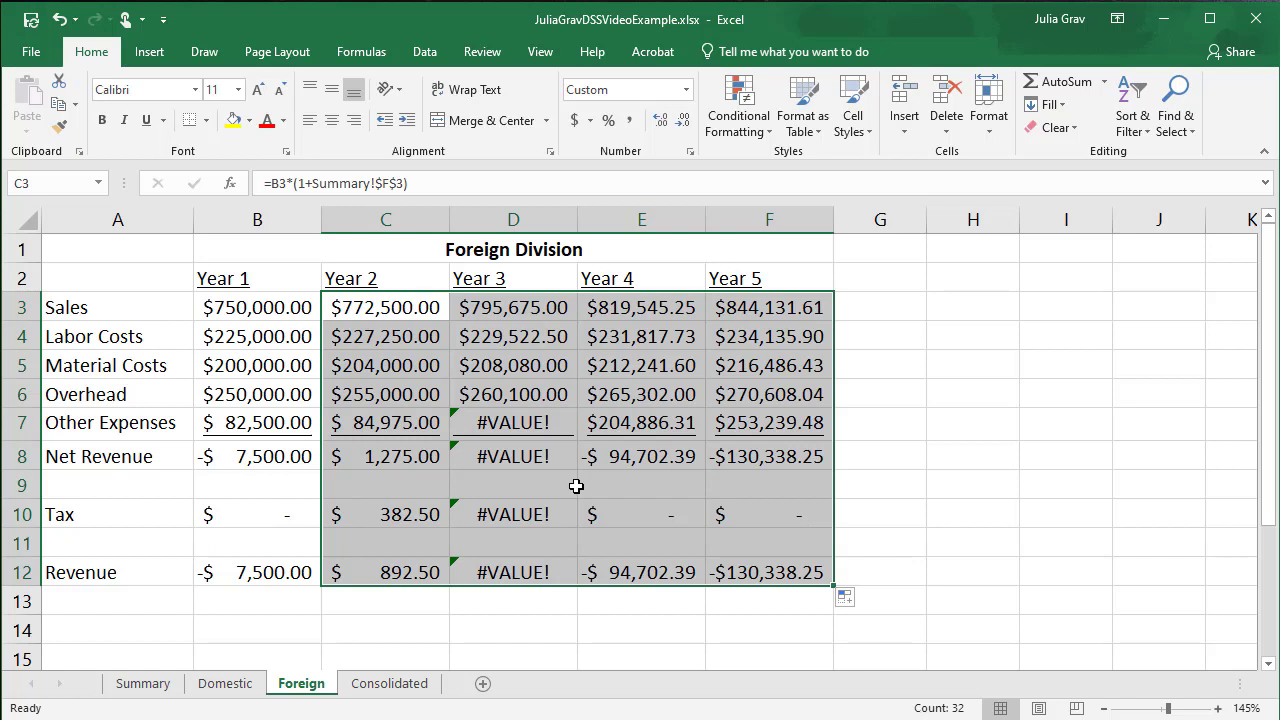
Step: Make the Summary reference in the Foreign Year 2 Other Expenses formula in C7 fully absolute as $C$7
left_click(505, 424)
left_click(390, 422)
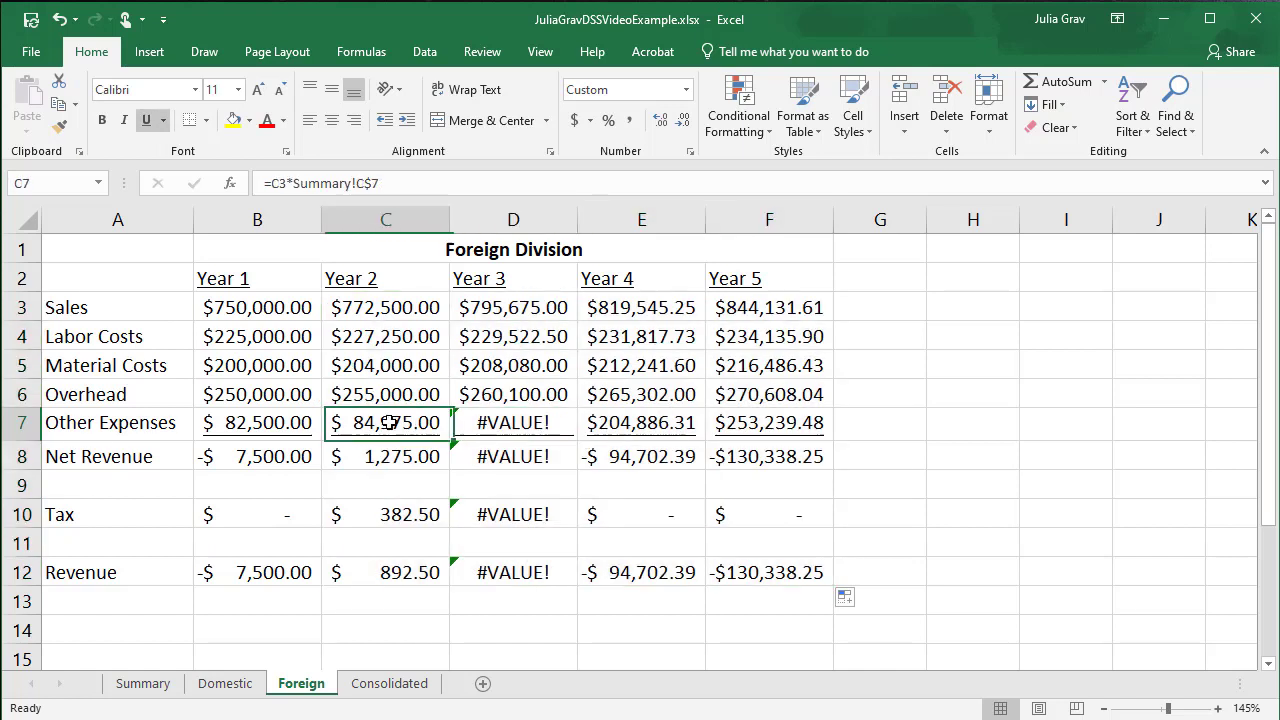
left_click(368, 190)
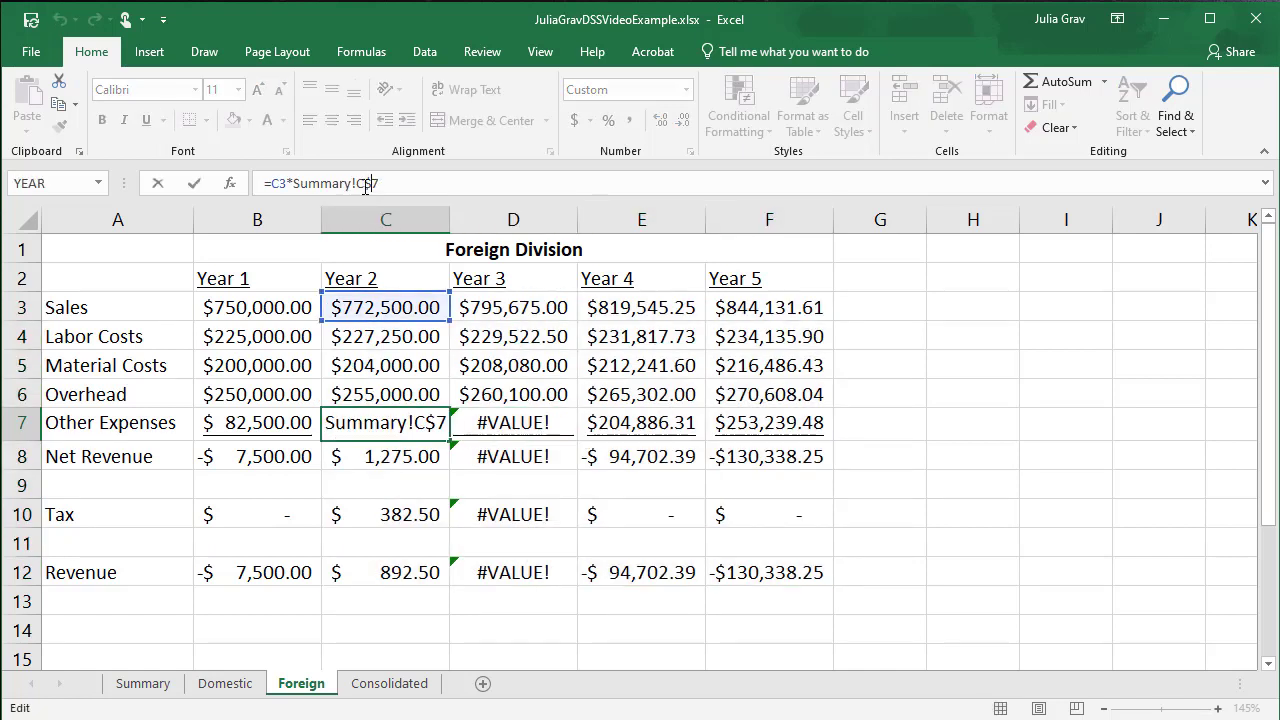
key("F4")
key("F4")
key("F4")
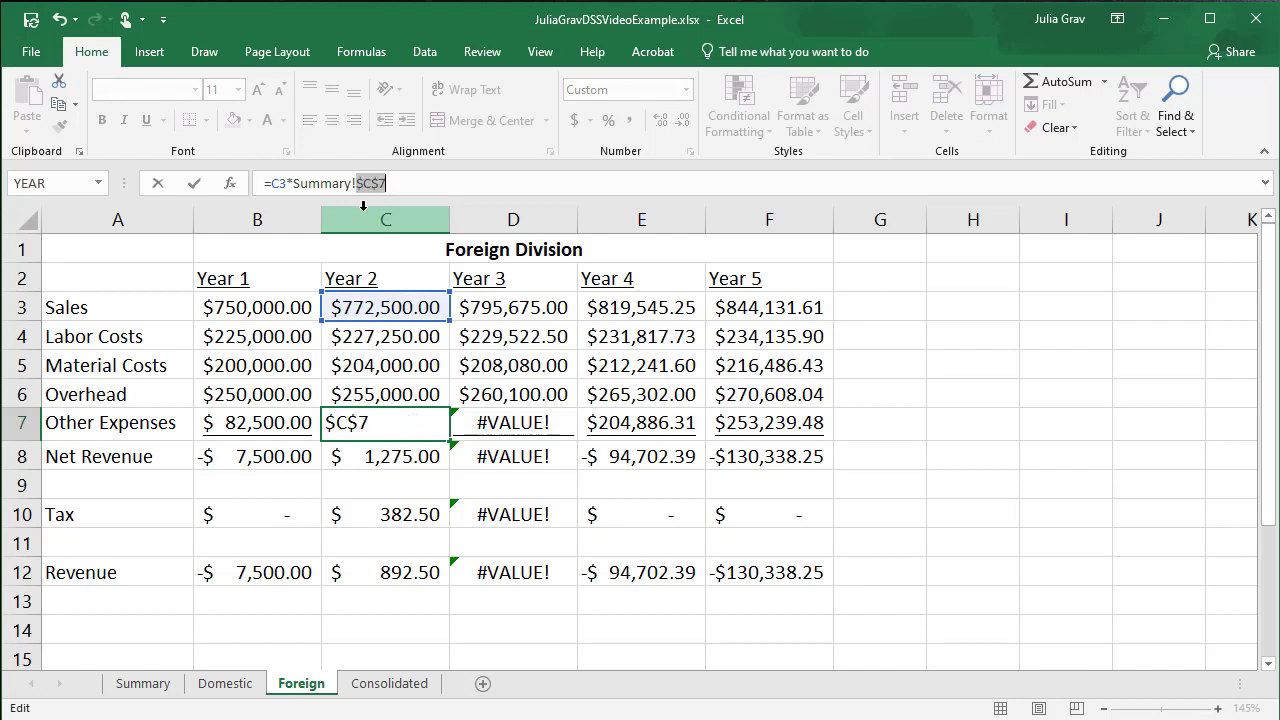
key("ctrl+Return")
Step: Fill the Foreign Other Expenses formula from B7 across to F7 and check the Year 5 Net Revenue formula in F8
left_click(250, 424)
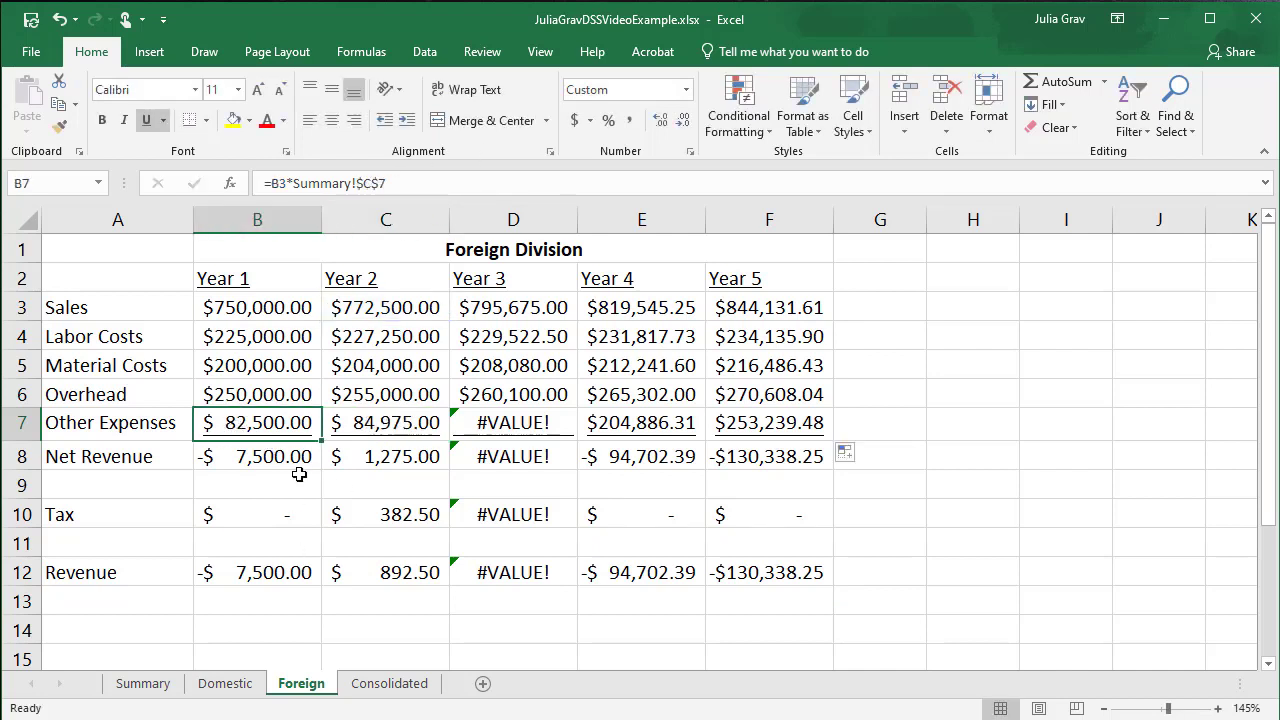
left_click_drag(325, 441, 825, 440)
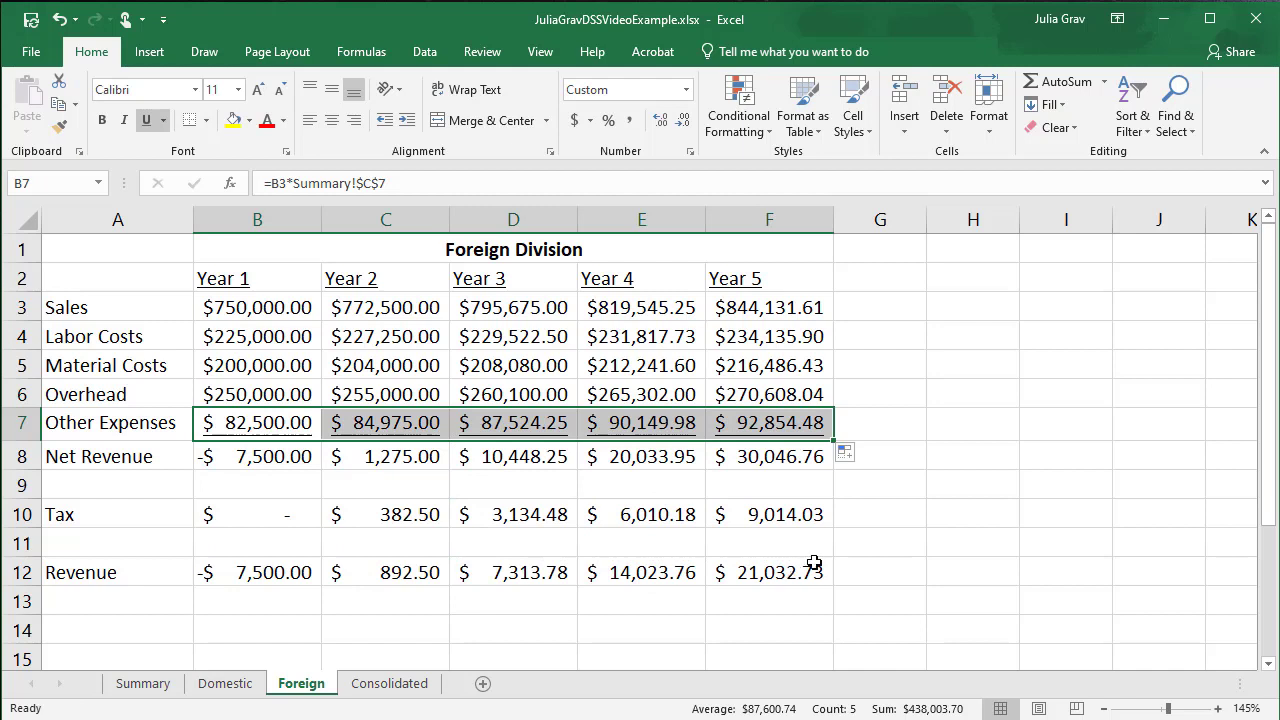
left_click(840, 535)
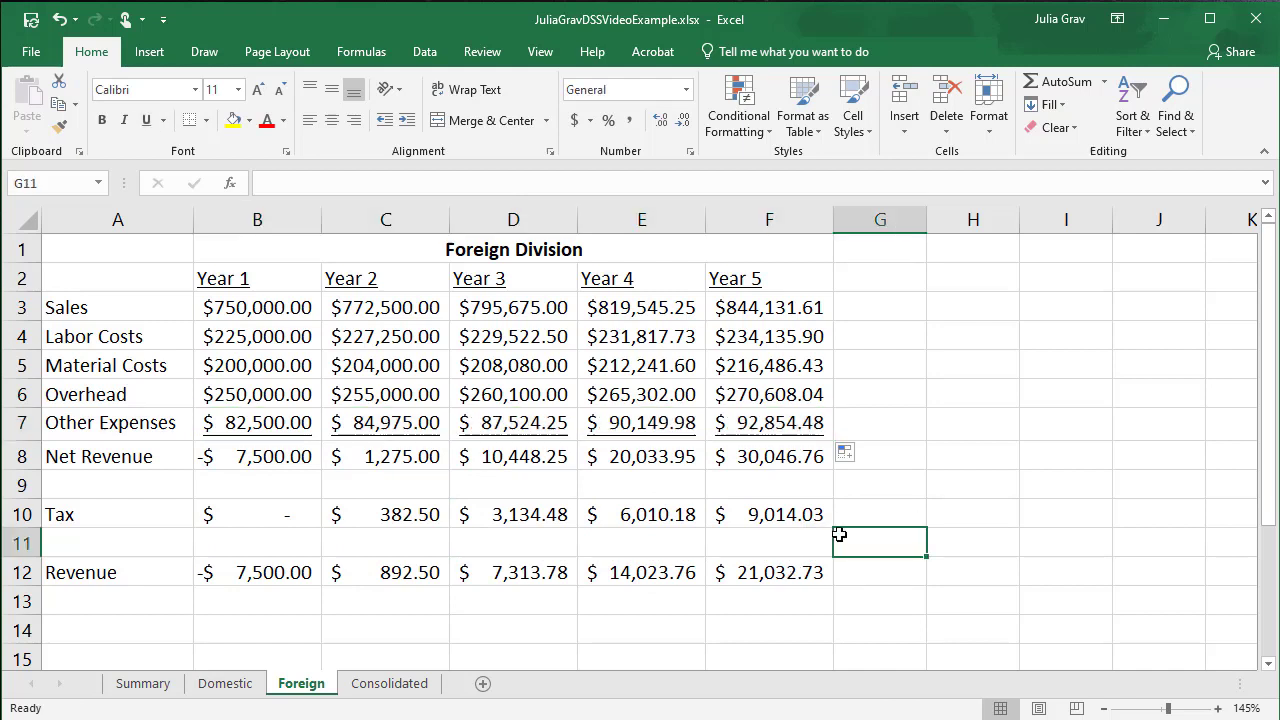
left_click(755, 456)
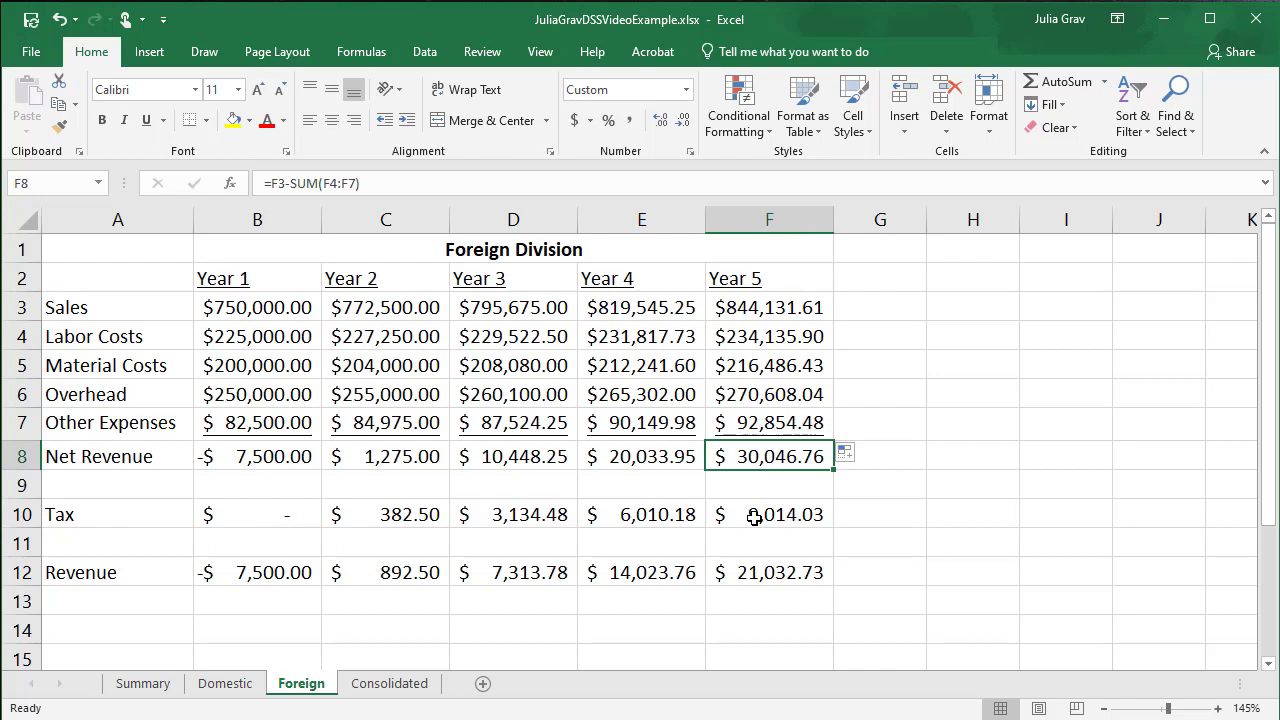
Step: On the Consolidated sheet, start a Sum consolidation at B3 and add the Domestic range $B$3:$F$12 as a reference
left_click(378, 689)
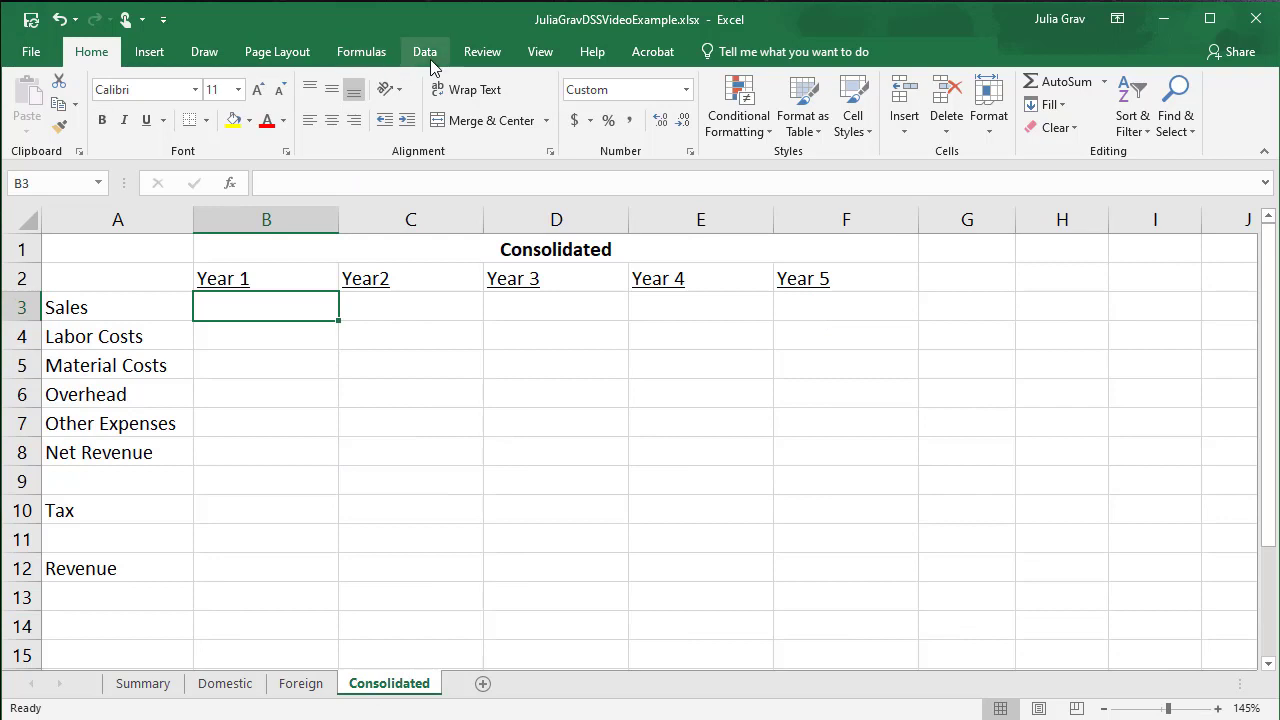
left_click(424, 51)
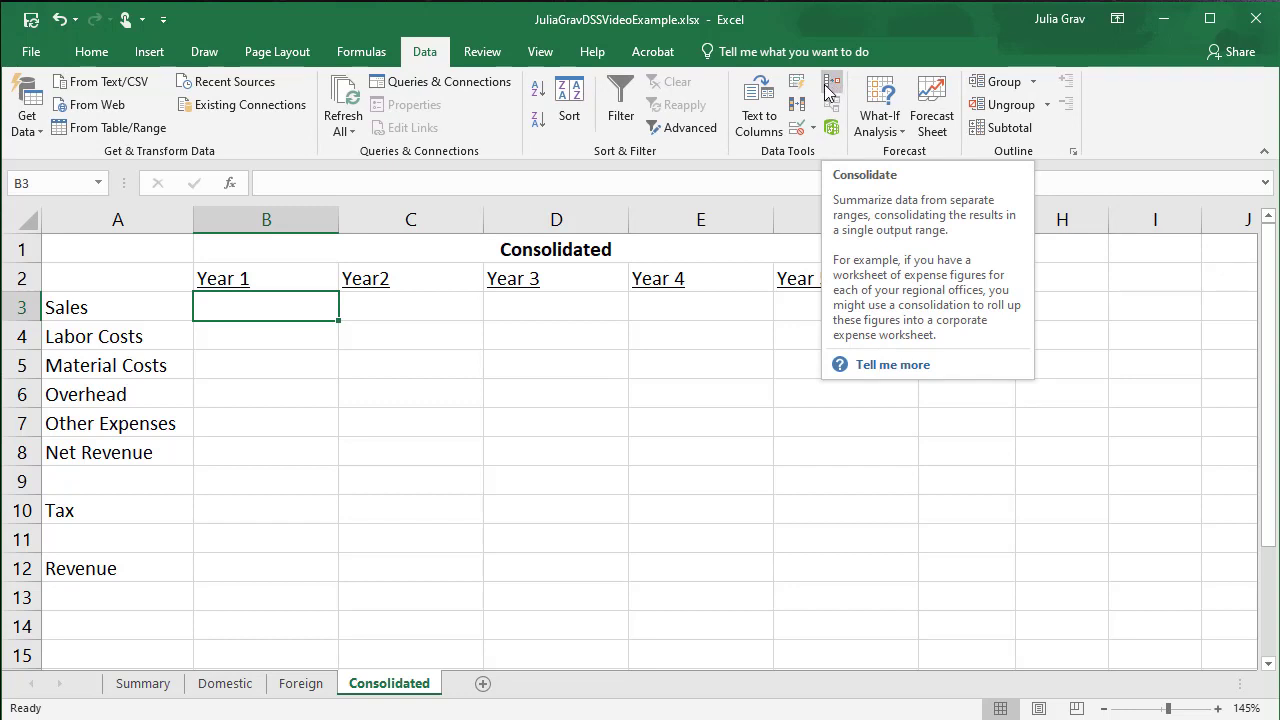
left_click(830, 90)
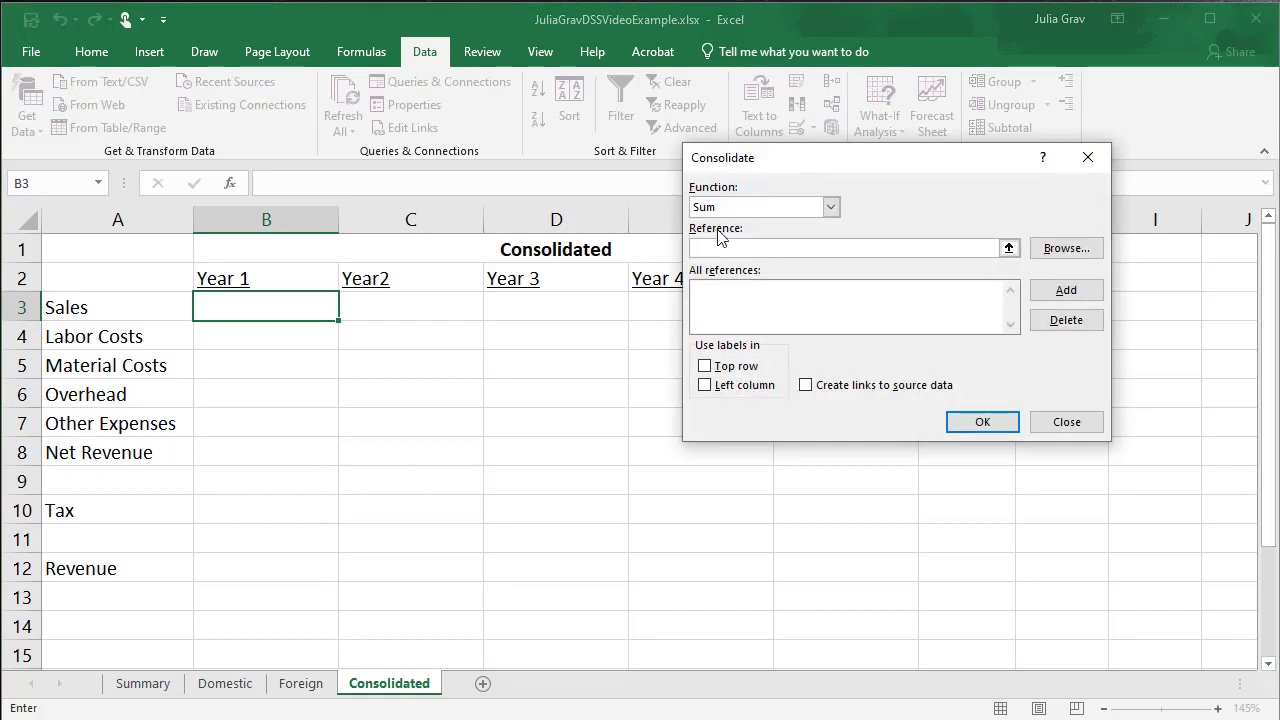
left_click(1009, 248)
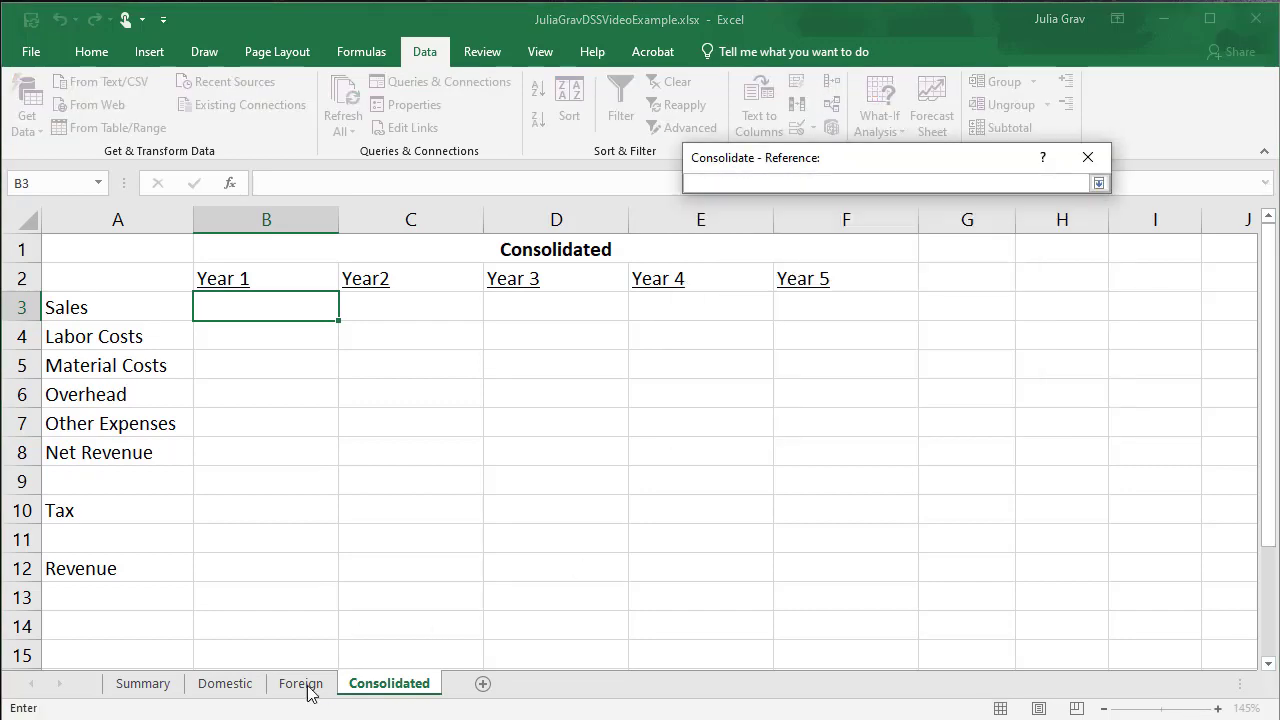
left_click(230, 685)
left_click(296, 316)
left_click_drag(503, 410, 929, 606)
left_click(923, 607)
left_click_drag(311, 314, 955, 600)
left_click(1099, 183)
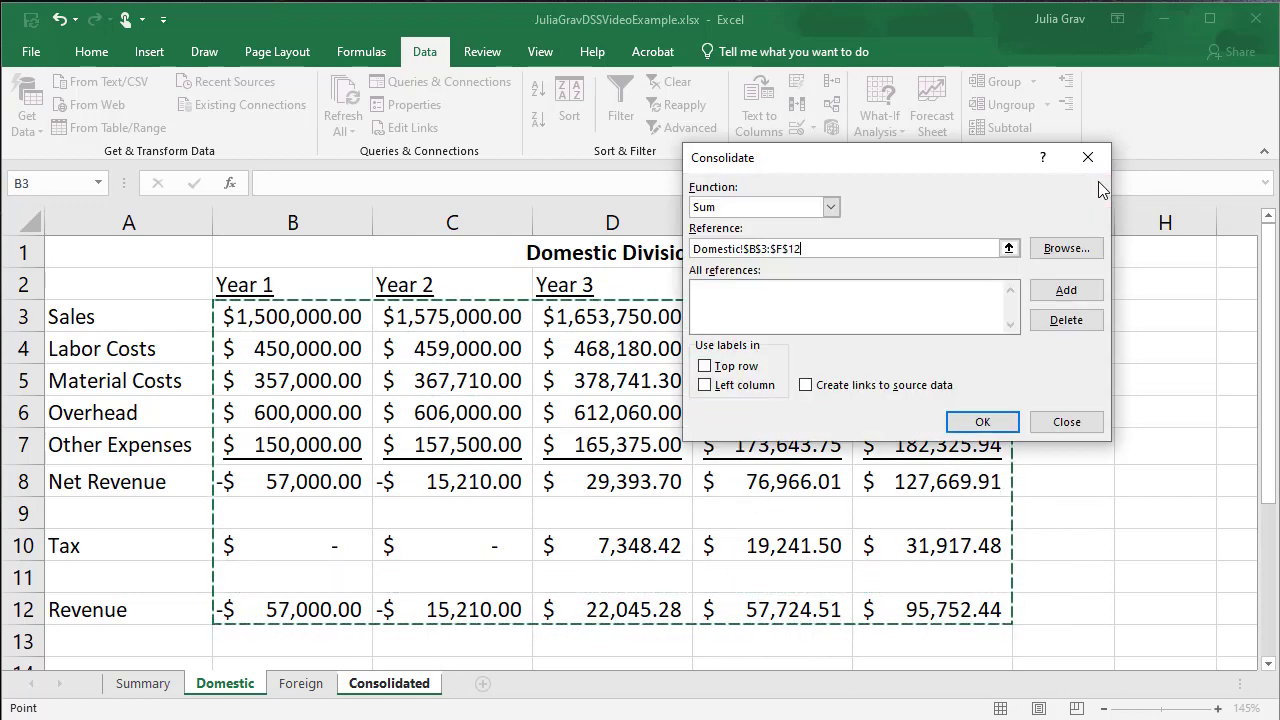
left_click(1060, 294)
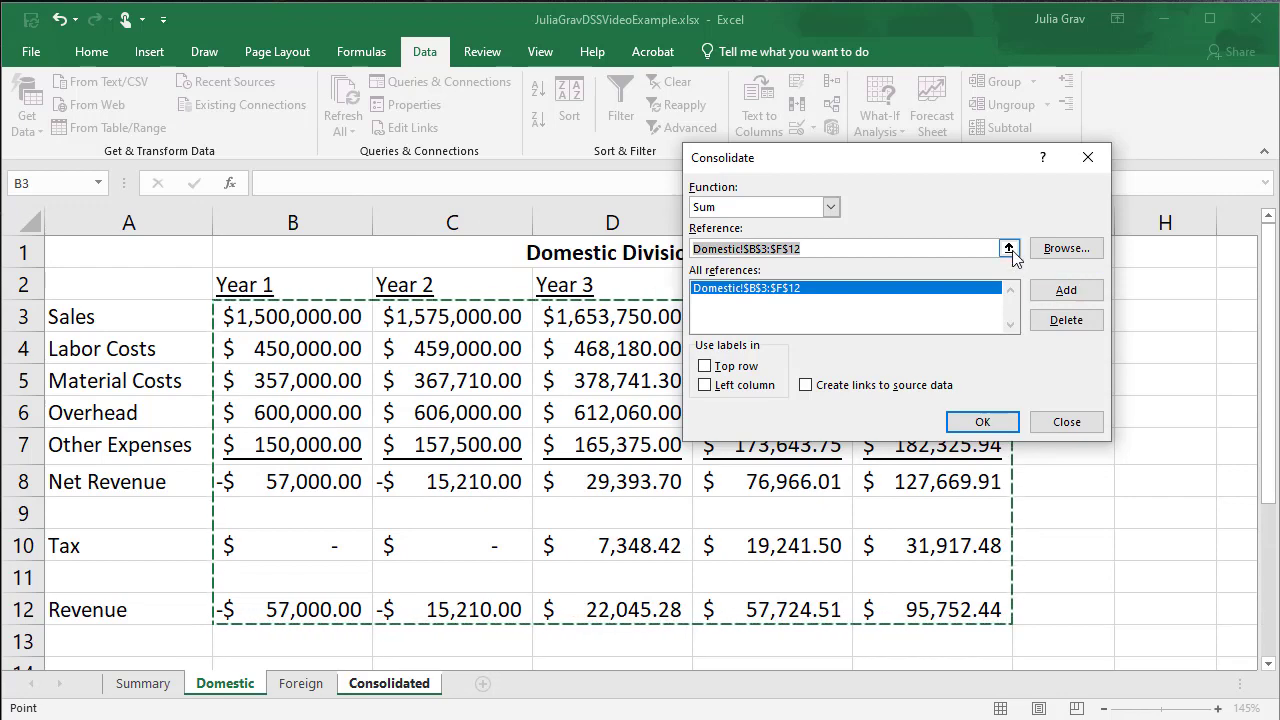
Step: Add the Foreign range $B$3:$F$12 as a second reference and run the consolidation with links to source data
left_click(1010, 249)
left_click(301, 683)
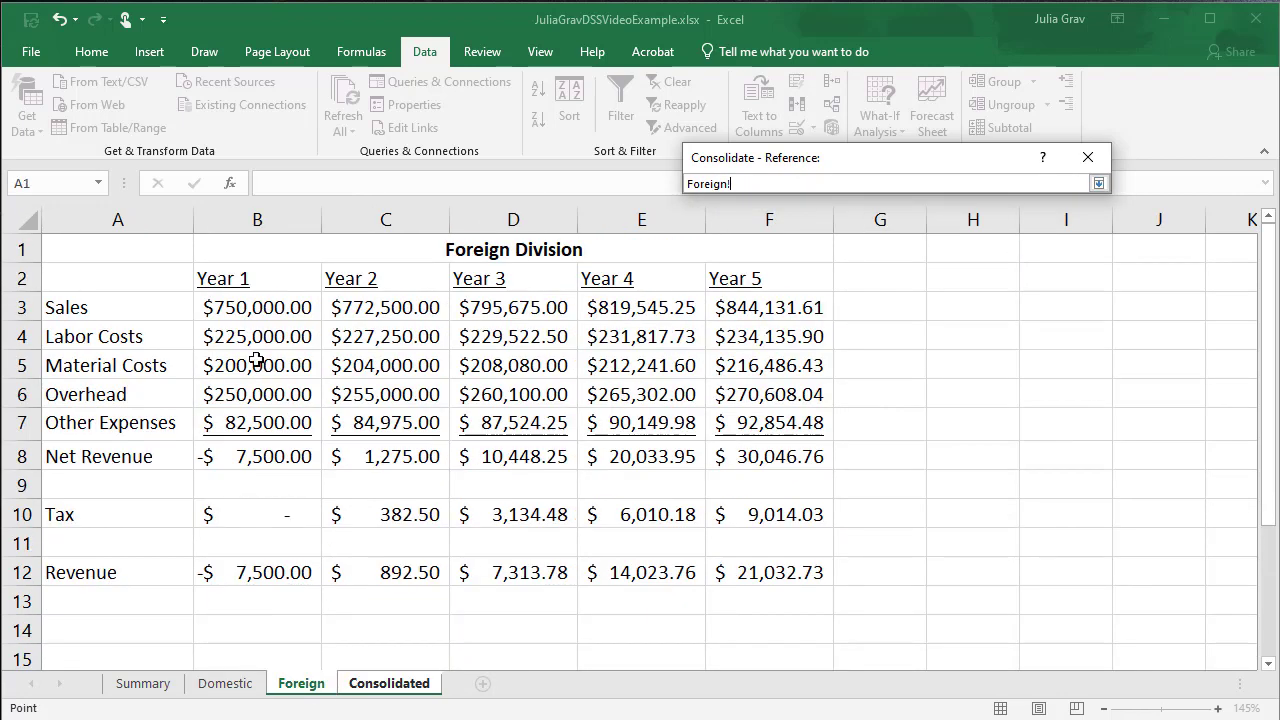
left_click(257, 303)
left_click_drag(340, 415, 650, 545)
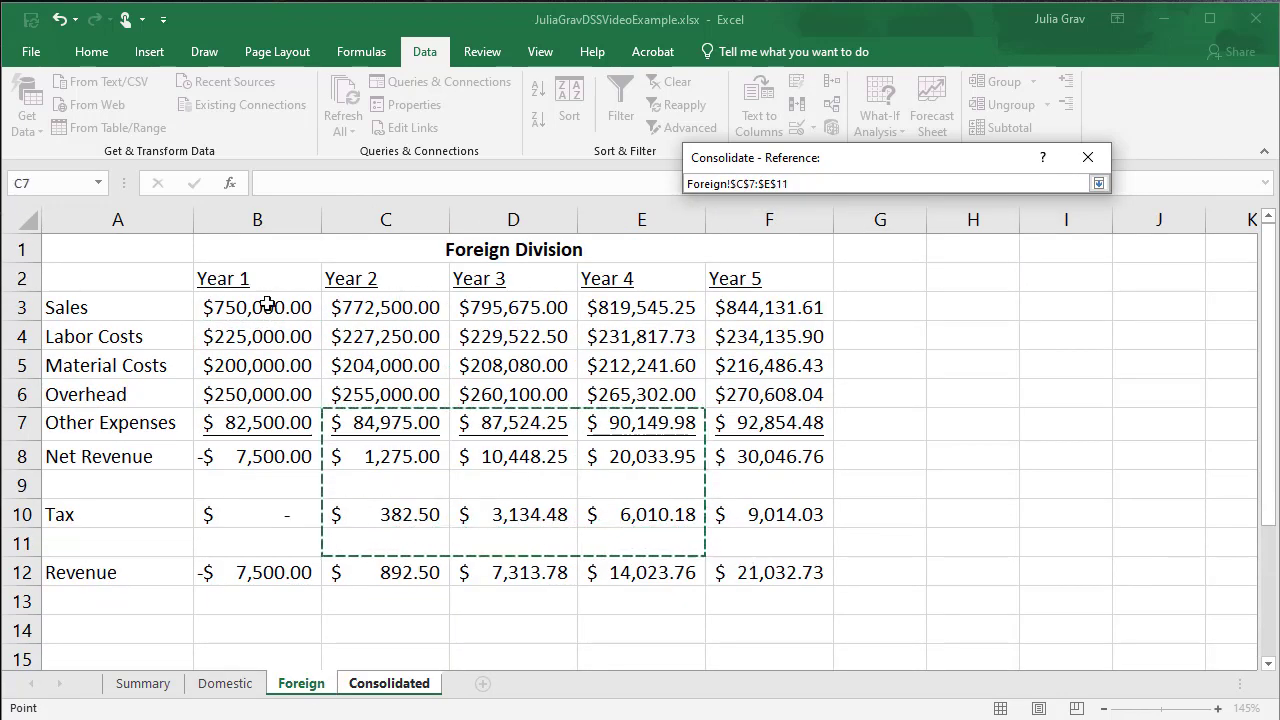
left_click_drag(263, 300, 745, 570)
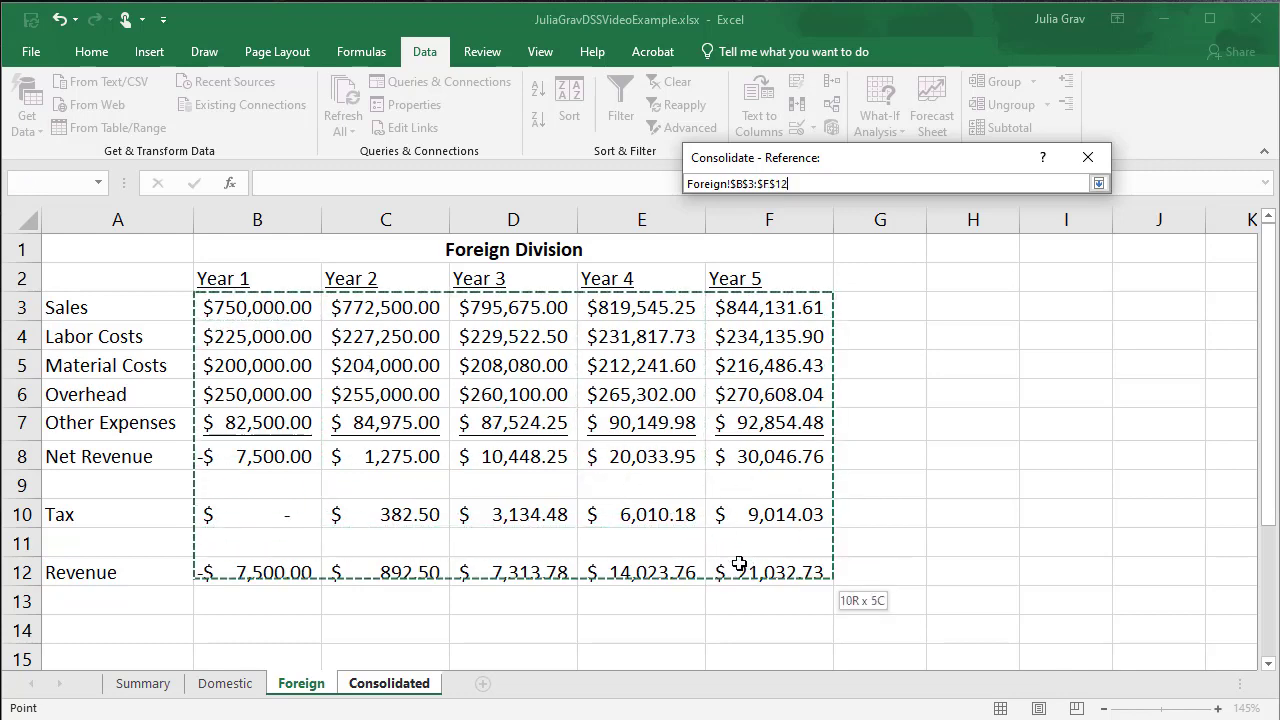
left_click(1098, 183)
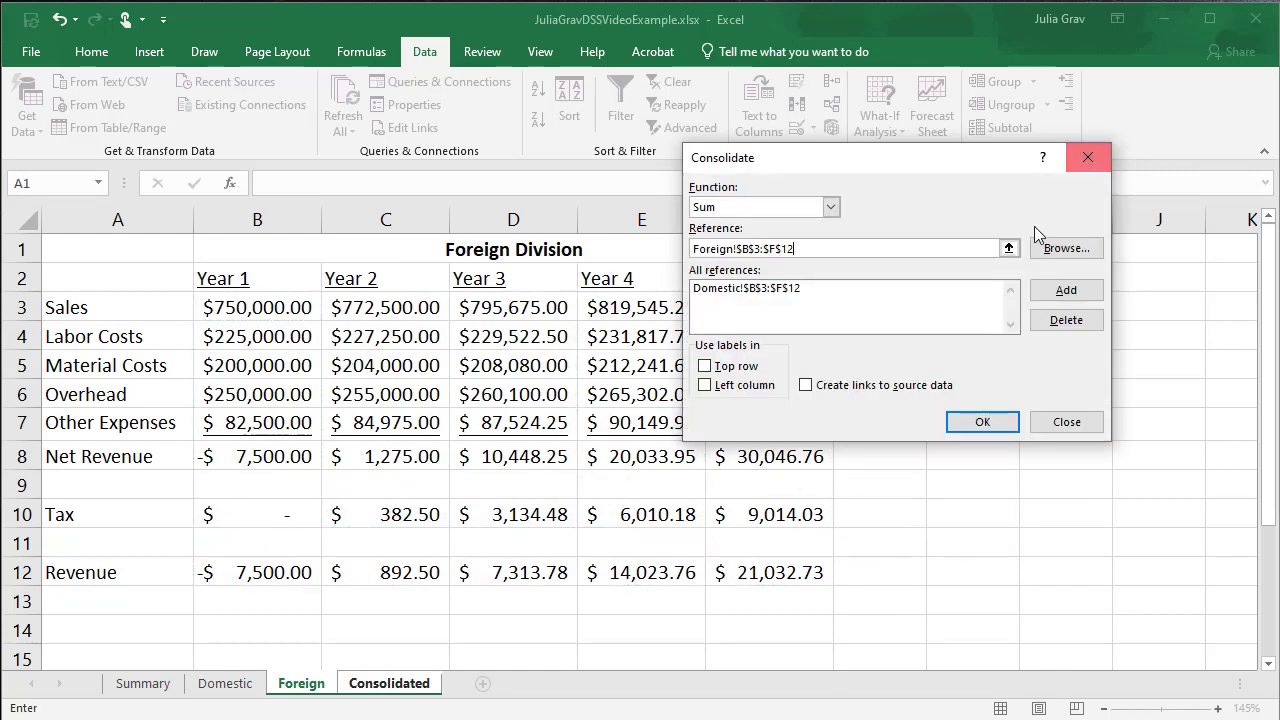
left_click(1068, 291)
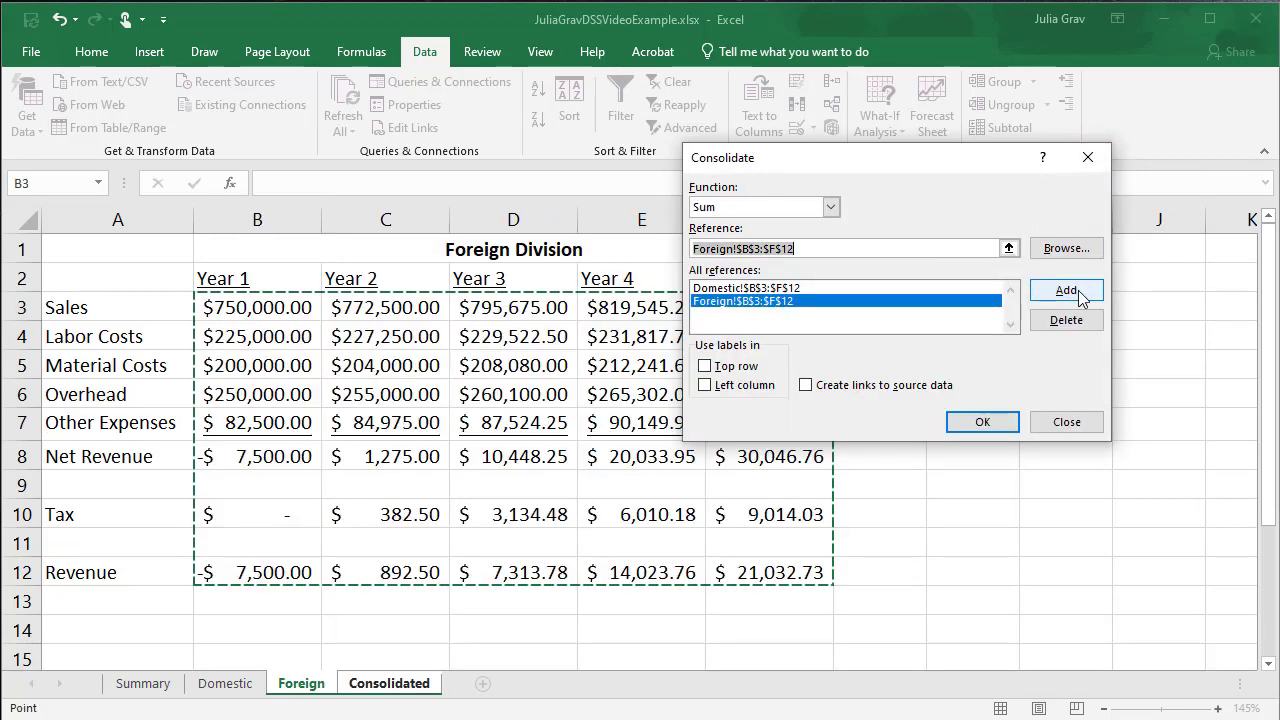
left_click(820, 388)
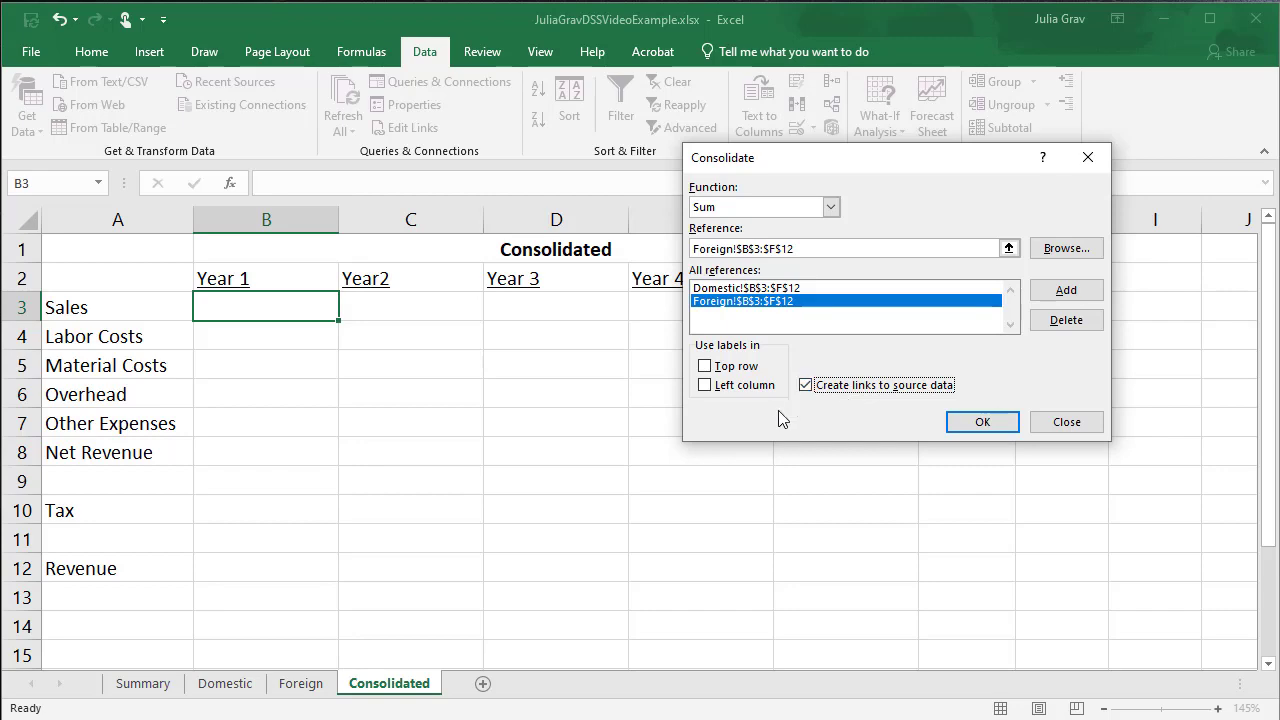
left_click(986, 421)
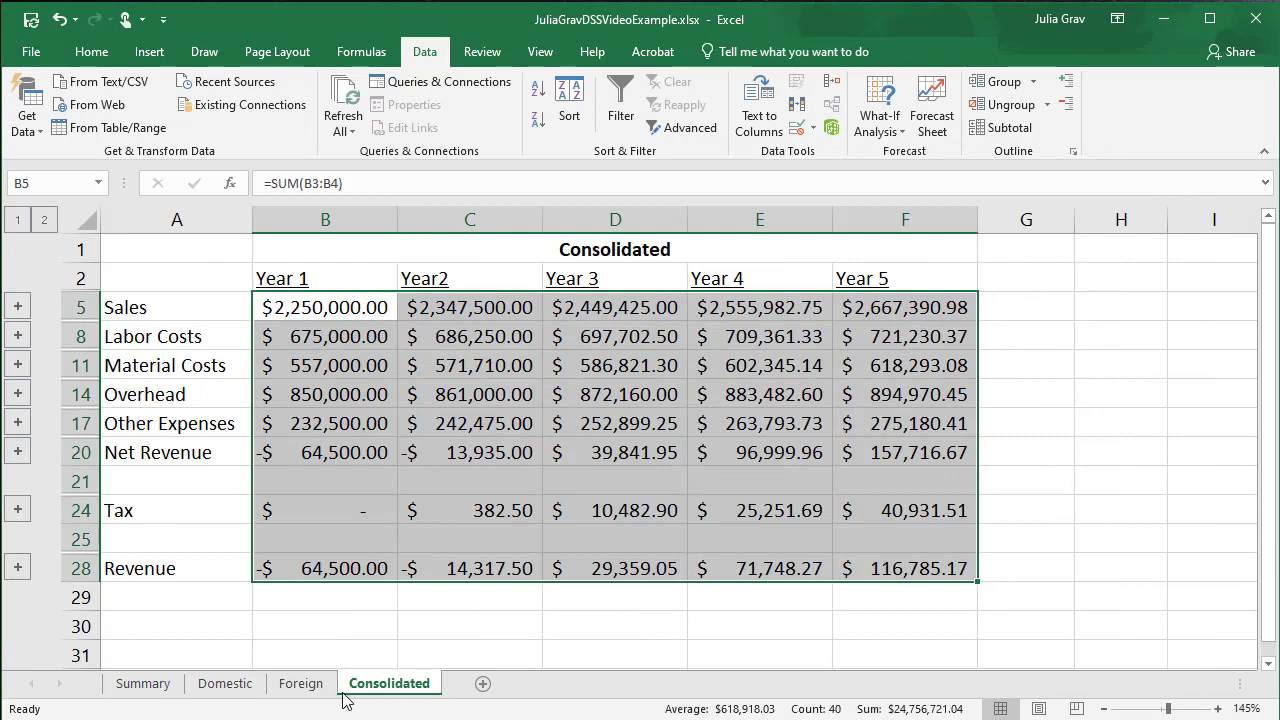
Step: Compare the Foreign and Domestic figures with the totals on the Consolidated sheet
left_click(299, 684)
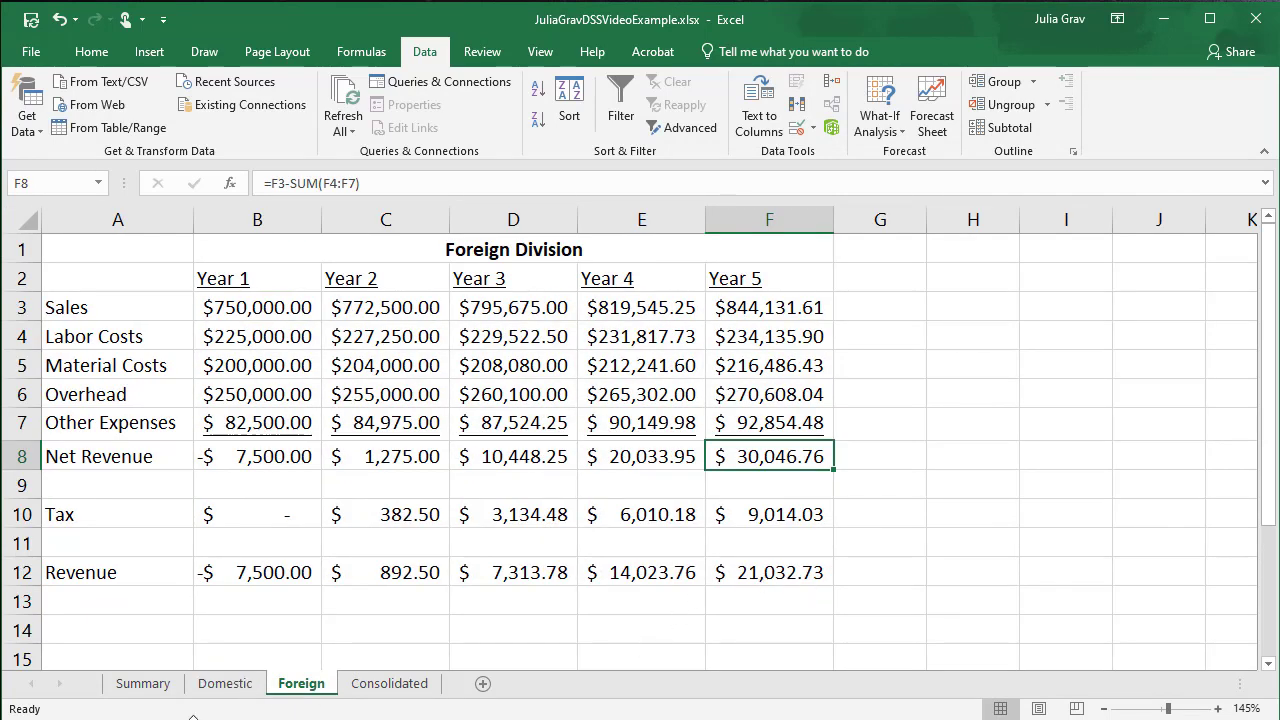
left_click(226, 686)
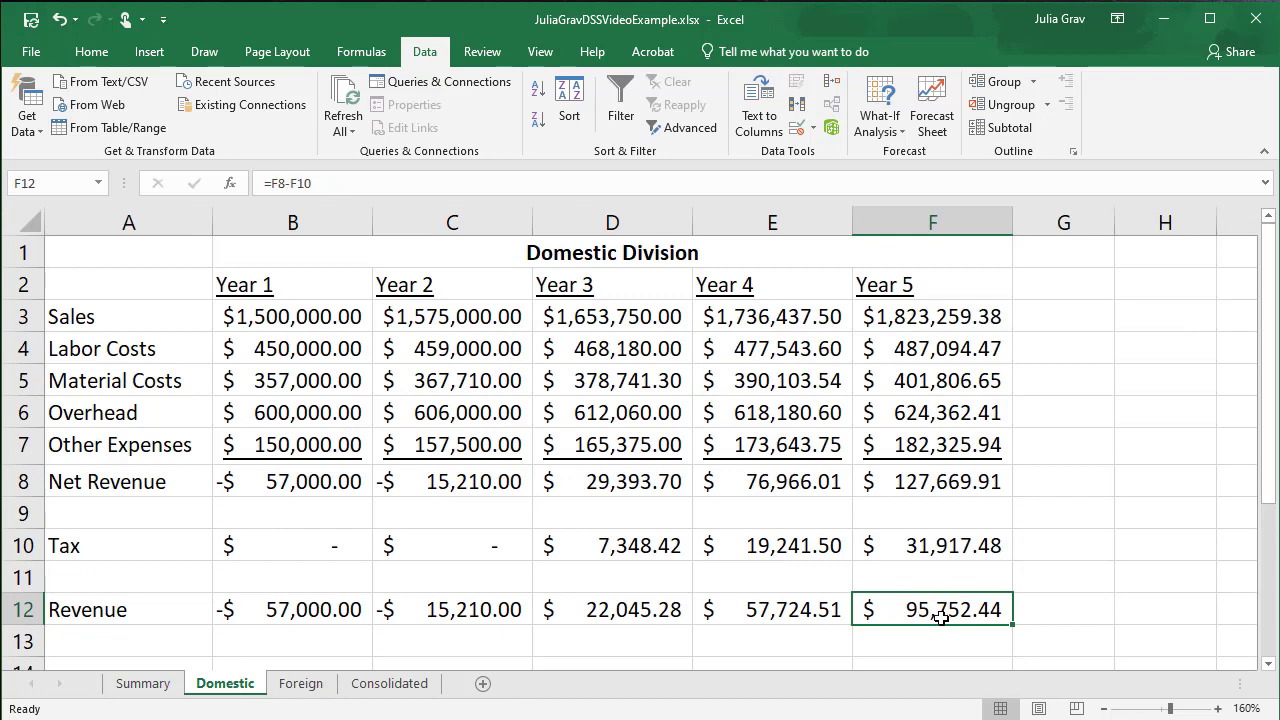
left_click(400, 684)
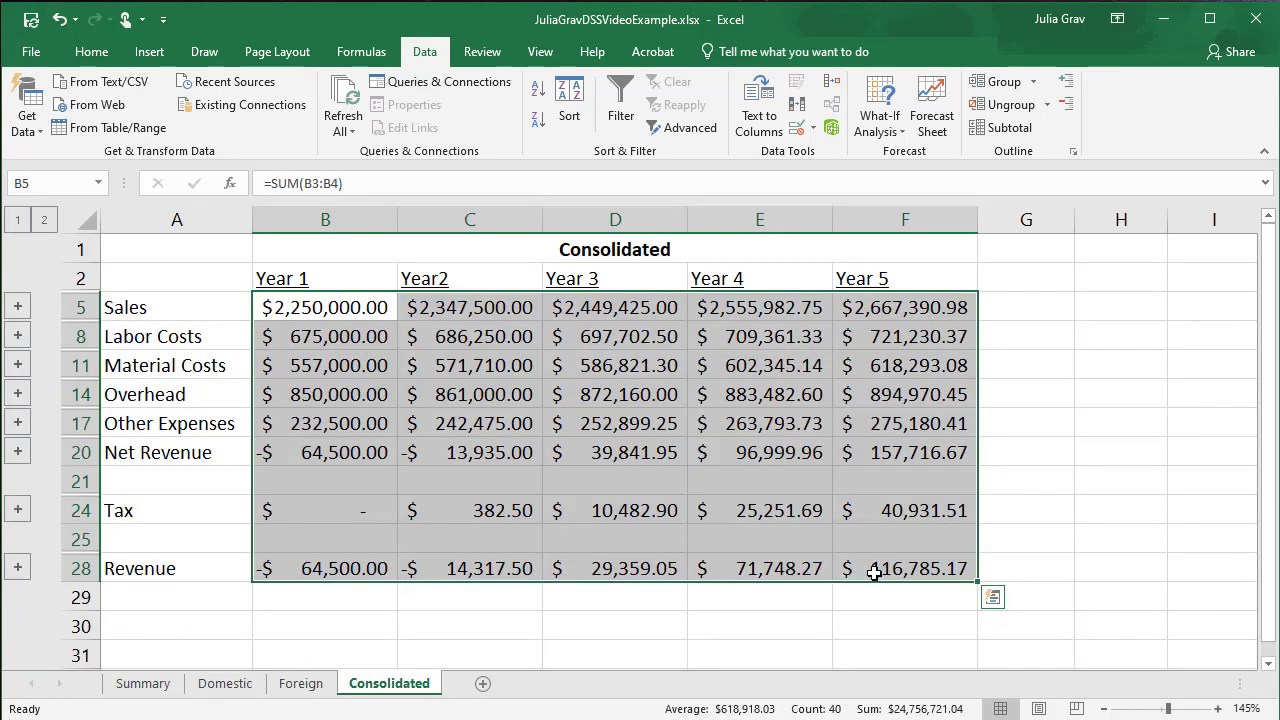
left_click(860, 604)
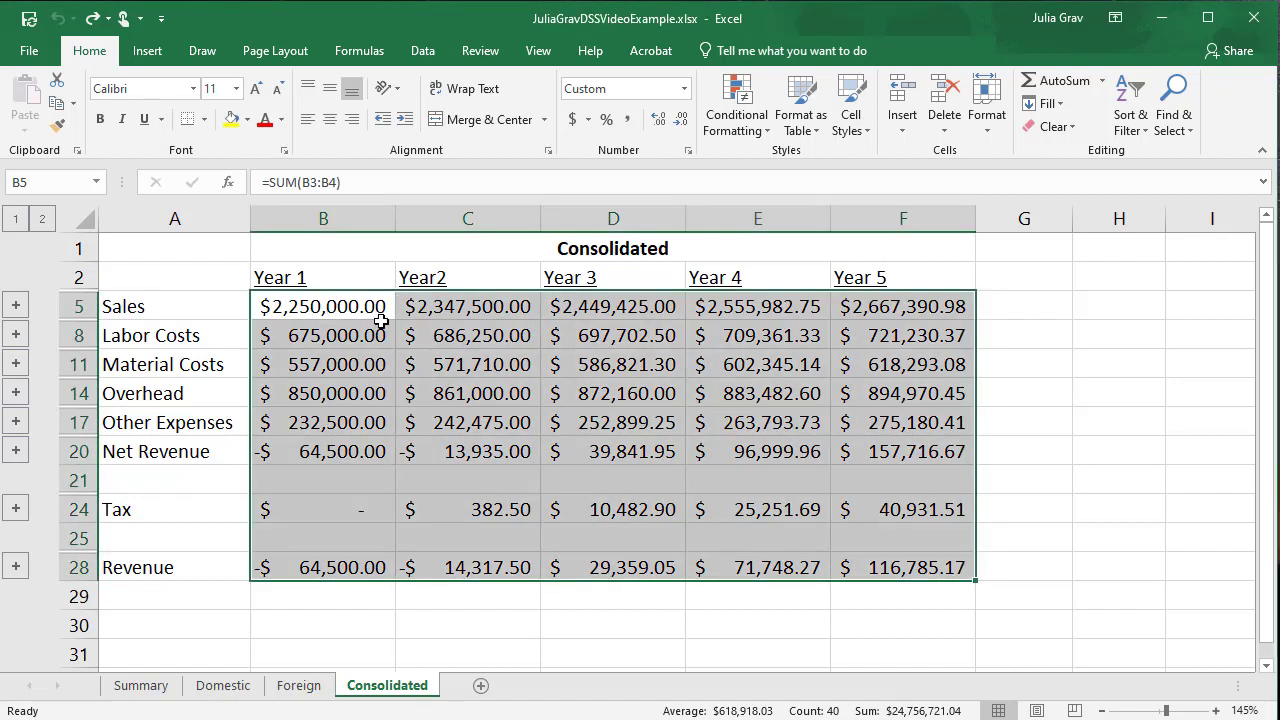
Step: Clear all contents and formatting from the consolidated values in B5:F28 and expand the outline to show the detail rows
left_click(1055, 127)
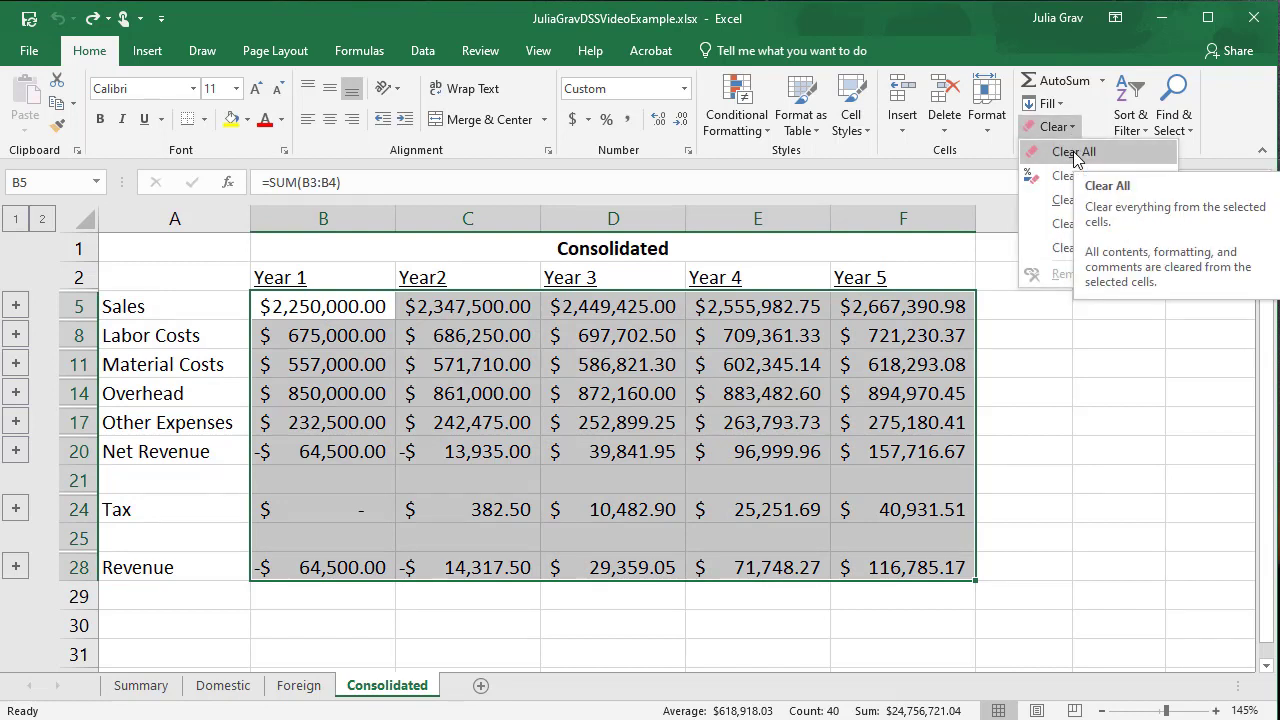
left_click(1074, 152)
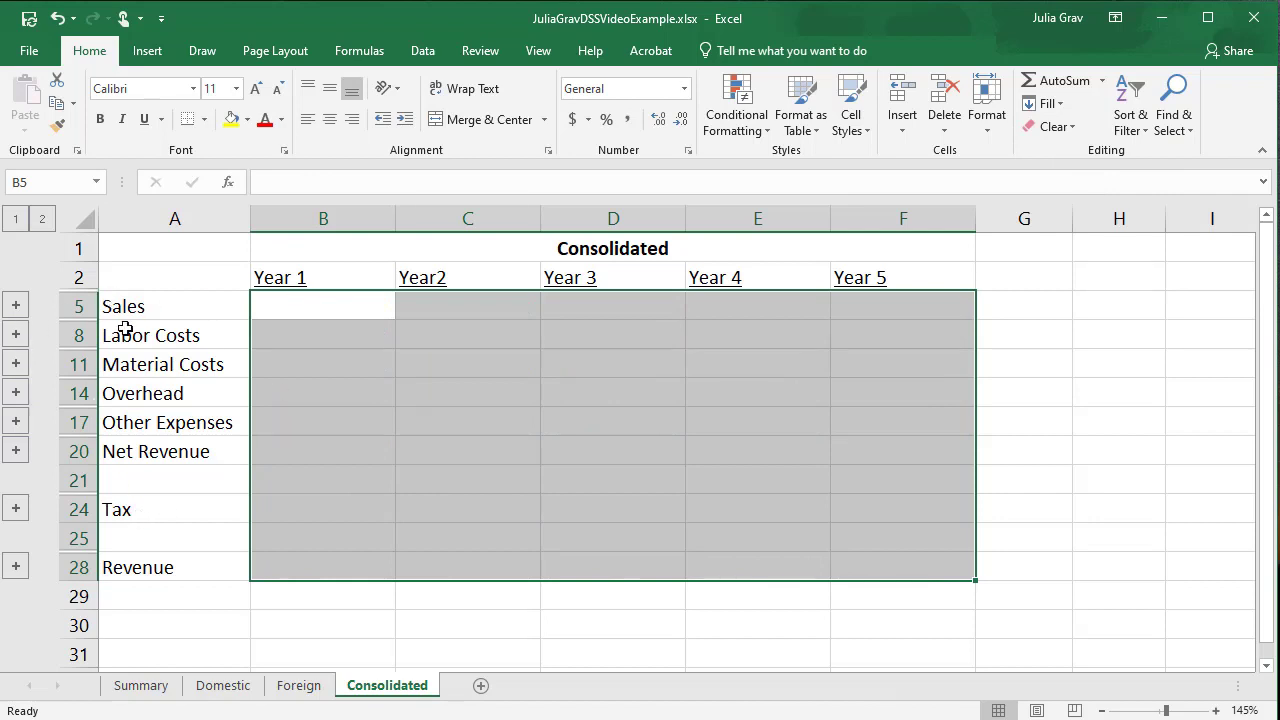
left_click(43, 220)
left_click(340, 395)
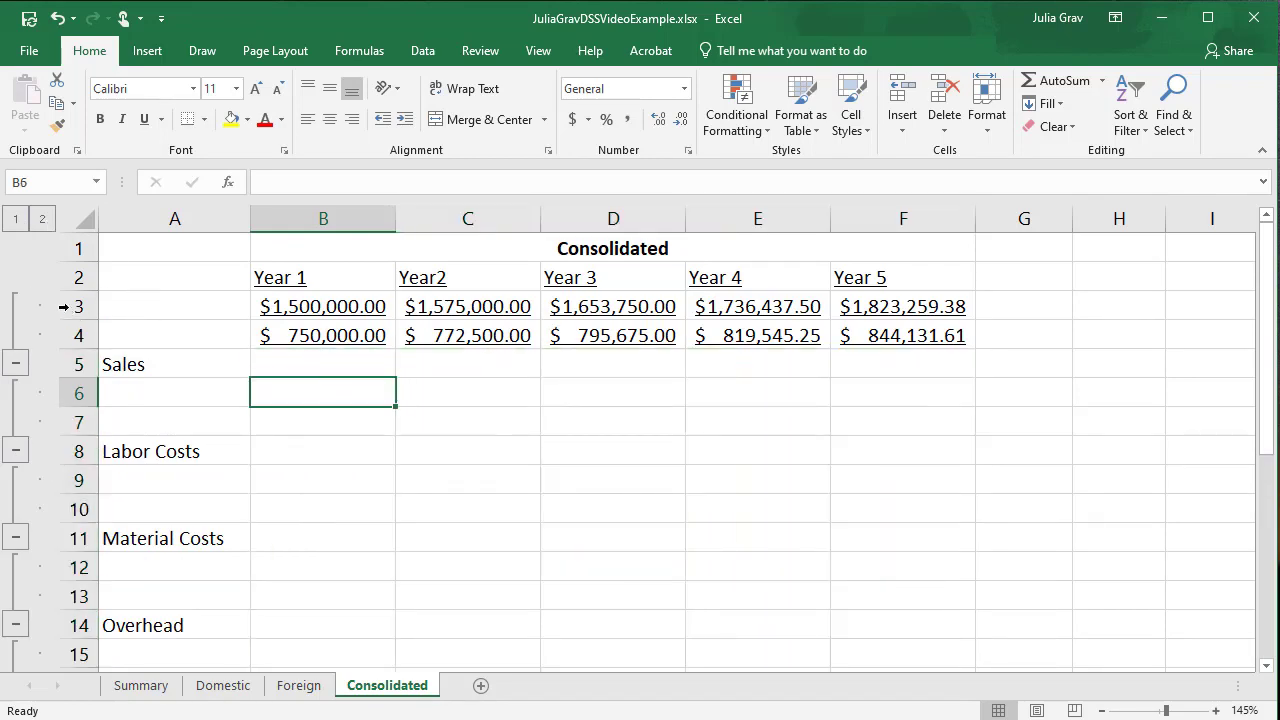
Step: Delete the linked detail rows above Sales, Labor Costs, Material Costs and Overhead
left_click_drag(60, 305, 80, 337)
right_click(80, 305)
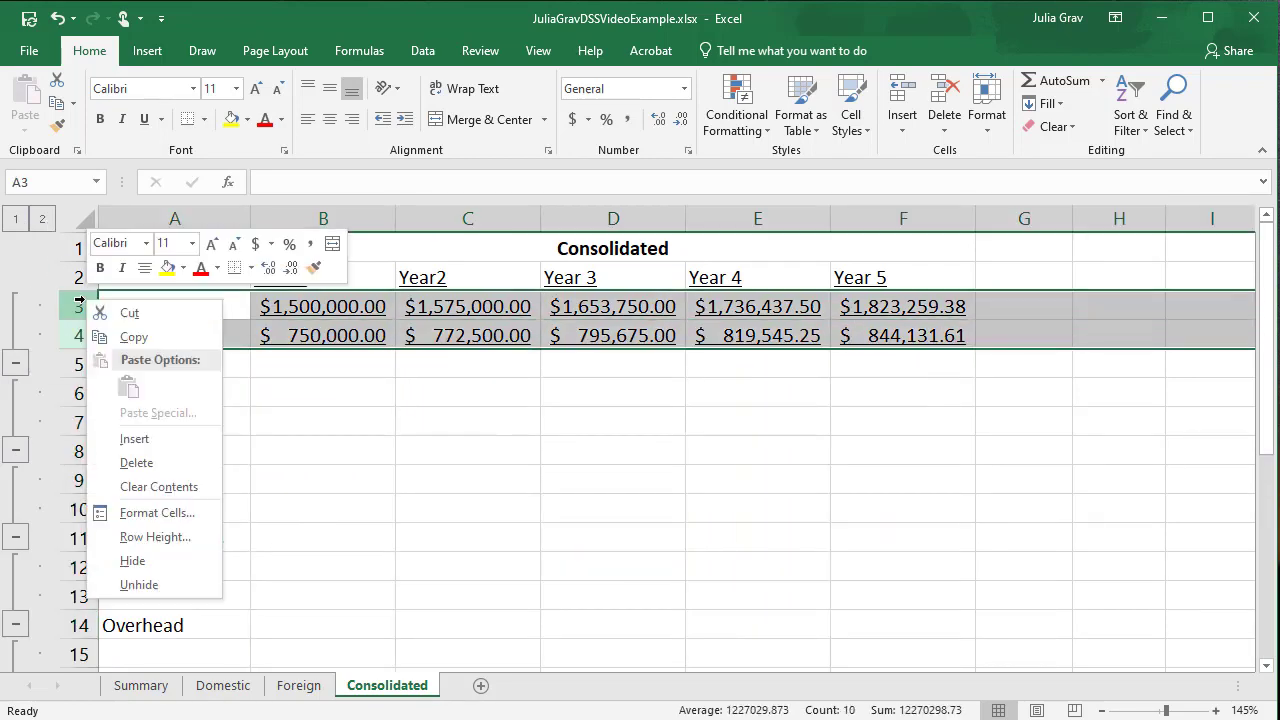
left_click(160, 463)
left_click_drag(80, 336, 80, 451)
right_click(81, 370)
left_click(155, 452)
right_click(80, 396)
left_click(150, 596)
key("ctrl+minus")
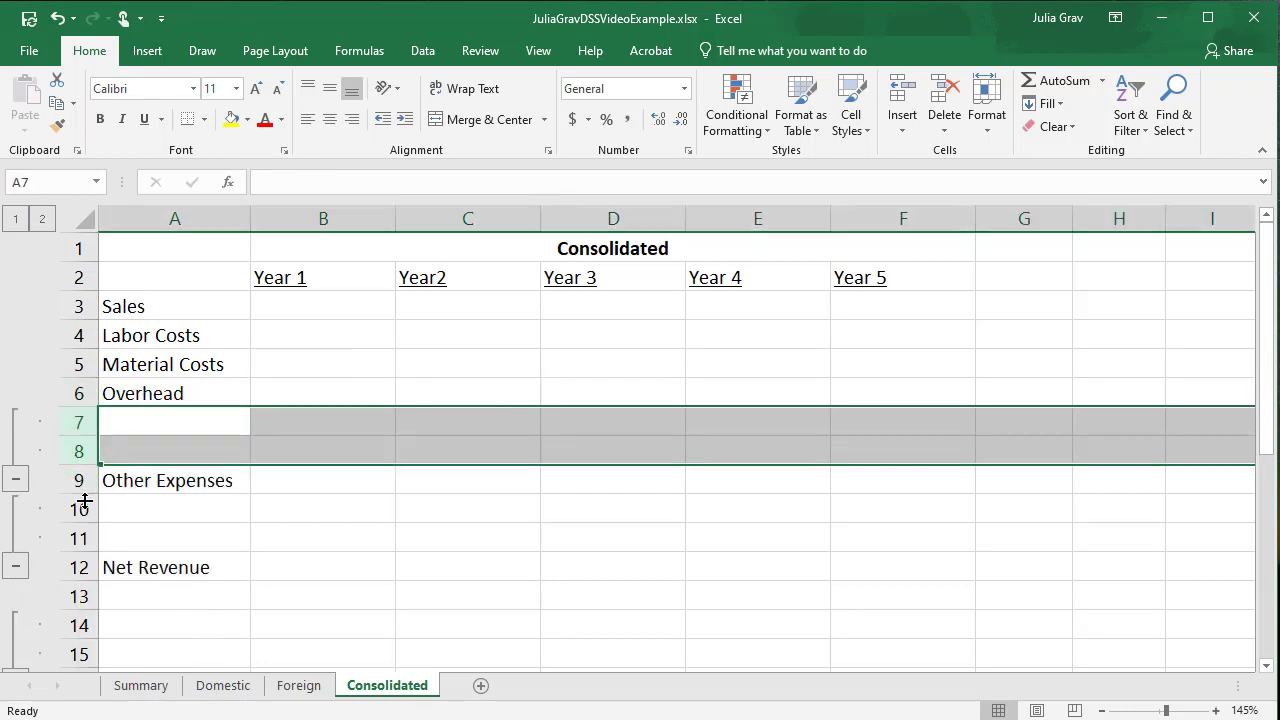
Step: Delete the empty detail rows 7, 8, 10 and 11 above Other Expenses and Net Revenue
left_click_drag(84, 505, 80, 540)
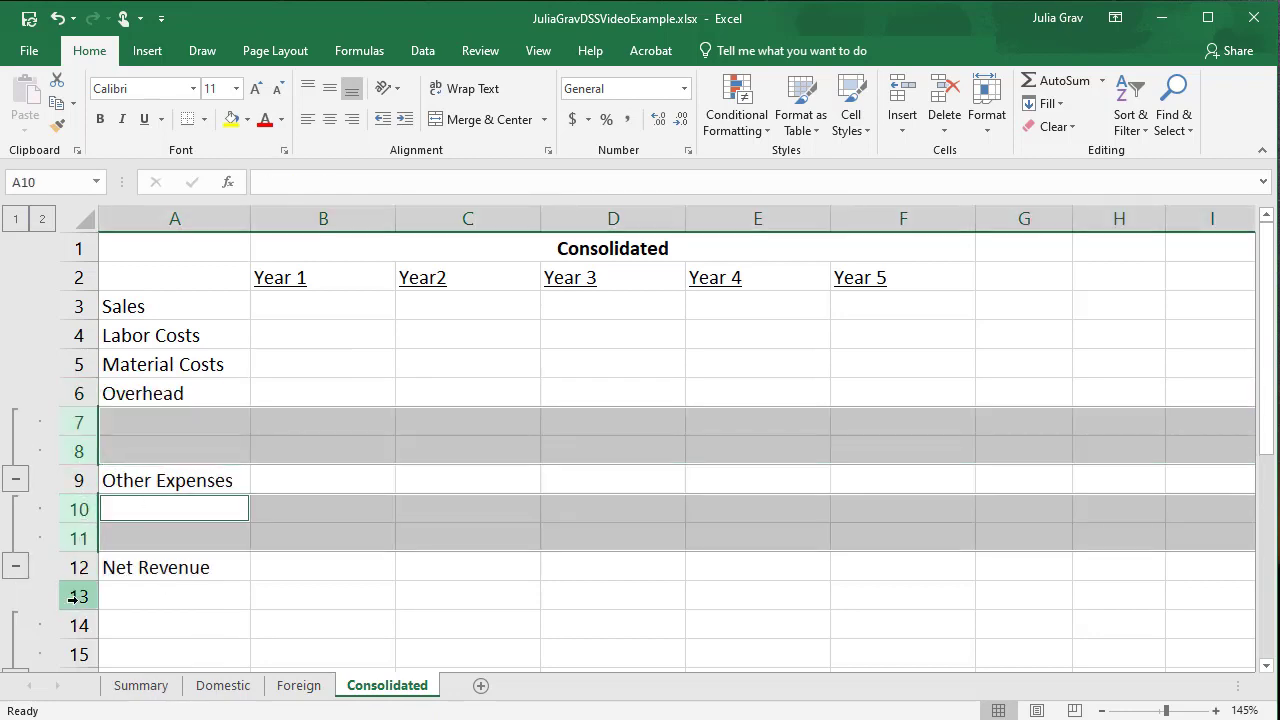
right_click(70, 427)
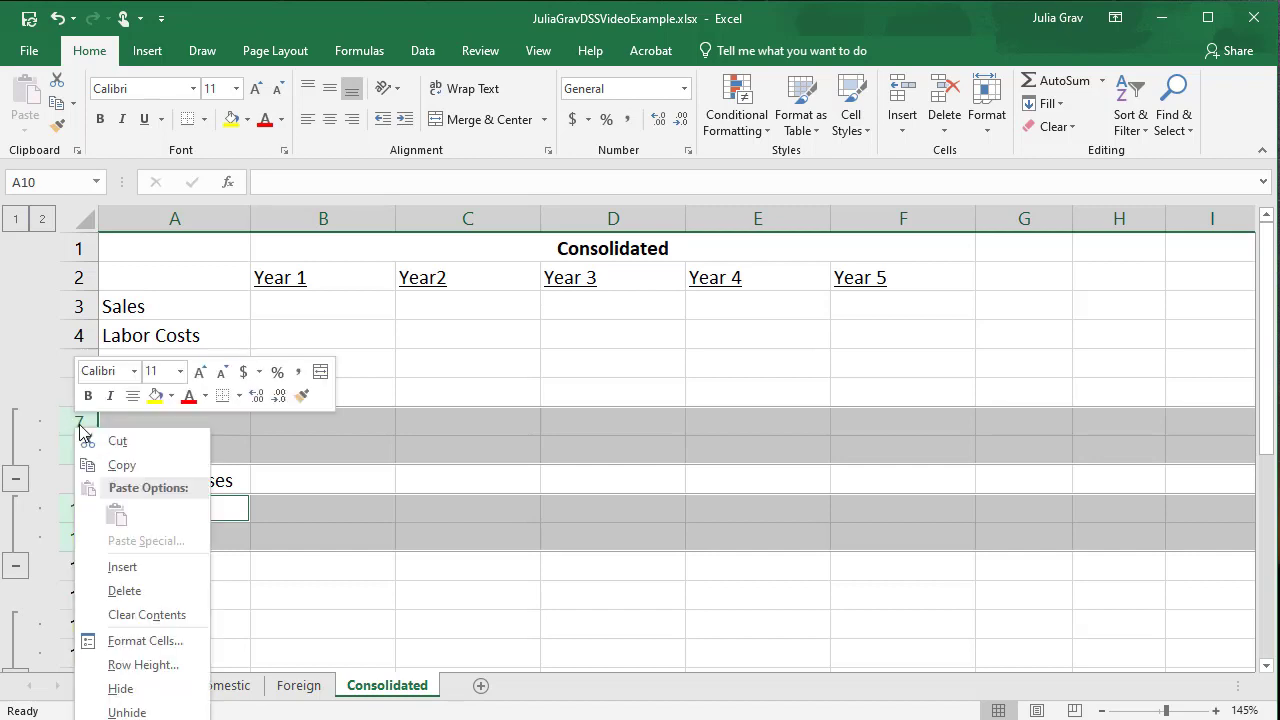
left_click(163, 592)
left_click(108, 481)
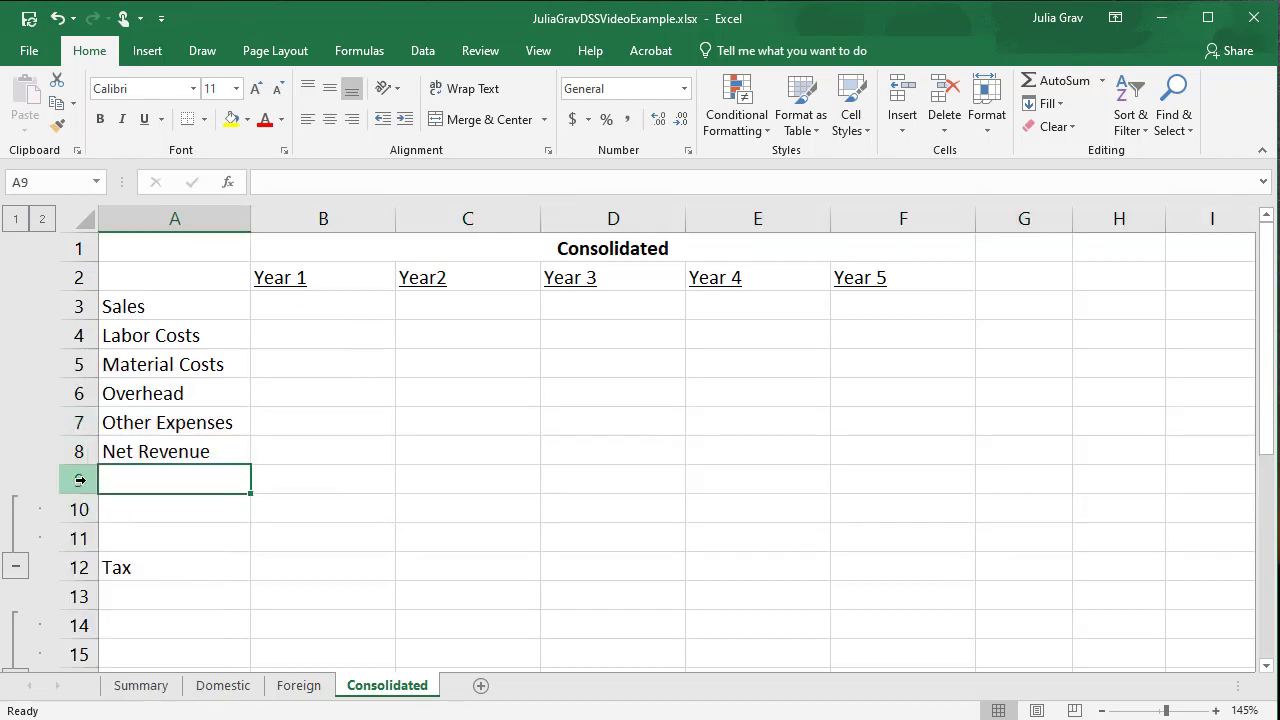
Step: Delete the extra detail rows above Tax and Revenue and remove the leftover row grouping
left_click(80, 480)
left_click_drag(68, 478, 80, 506)
right_click(84, 482)
left_click(136, 643)
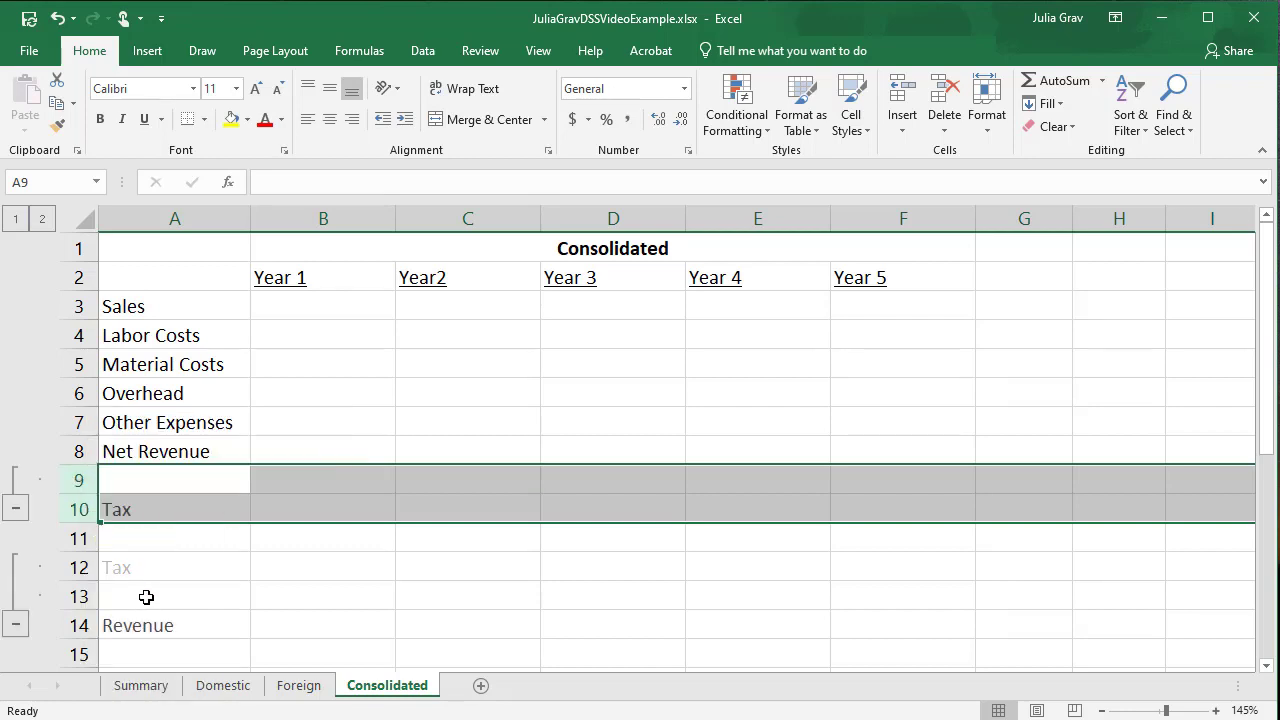
left_click_drag(80, 566, 78, 594)
right_click(90, 572)
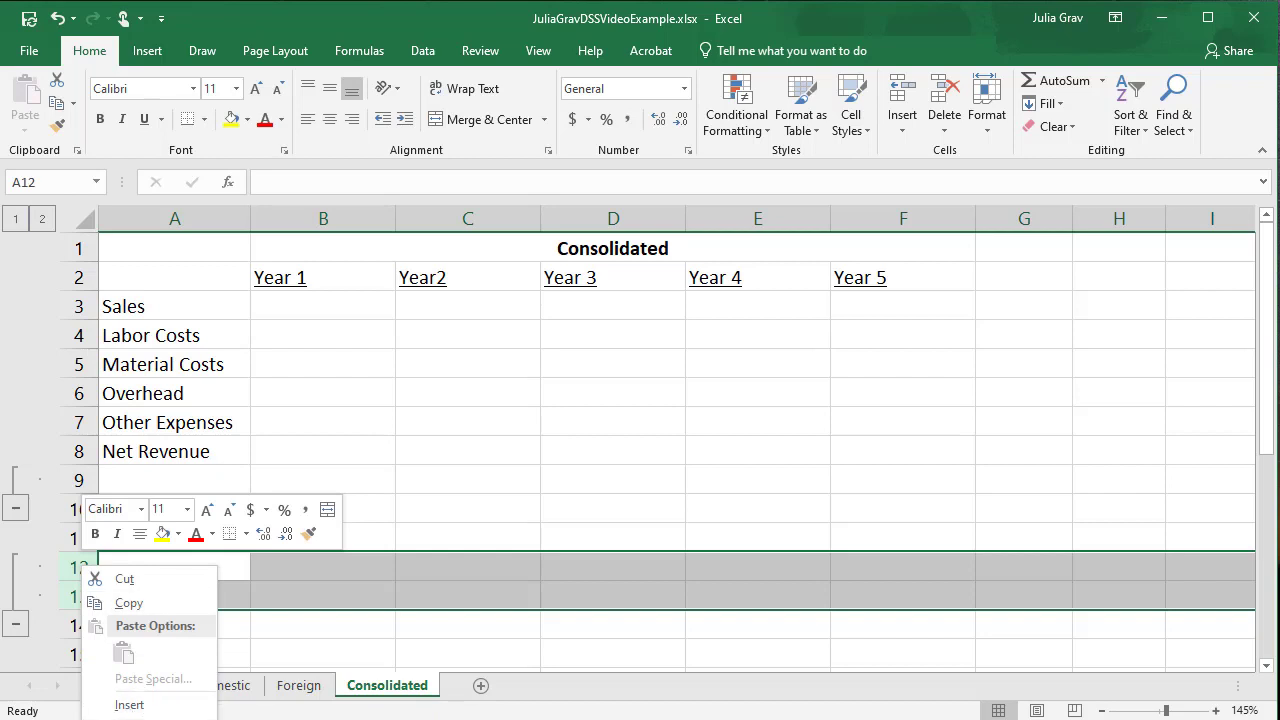
left_click(130, 719)
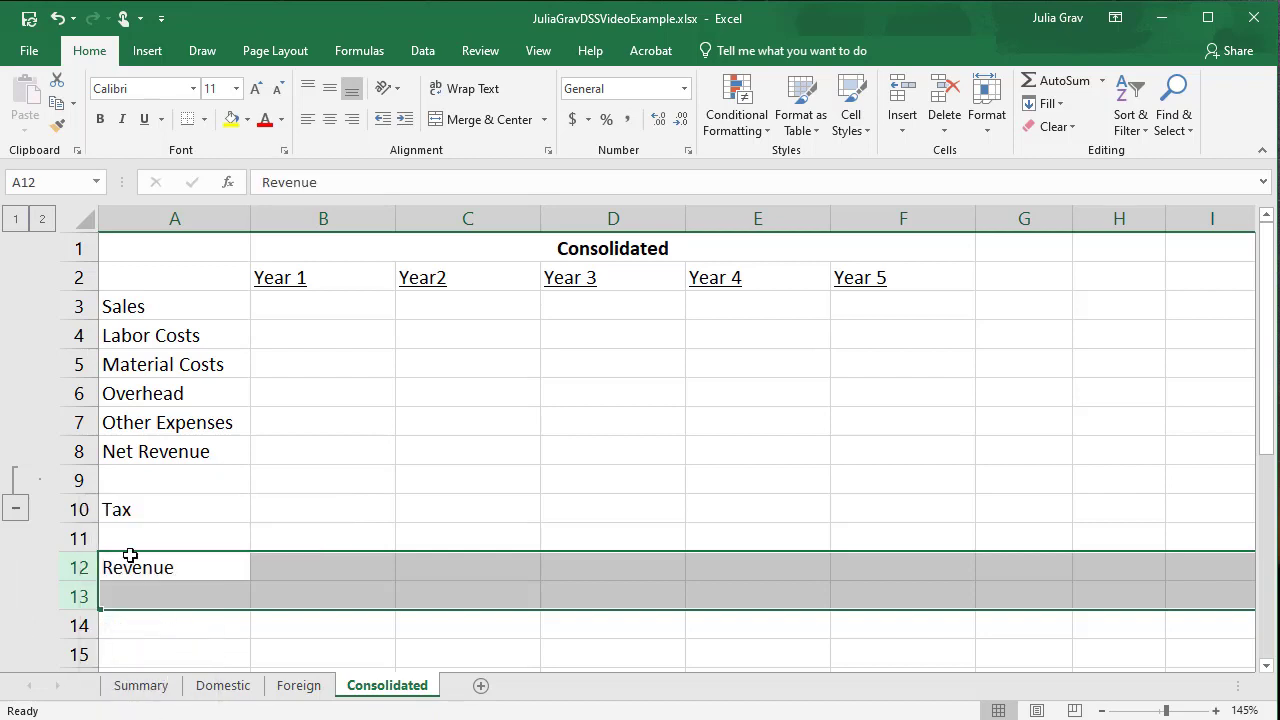
left_click(145, 570)
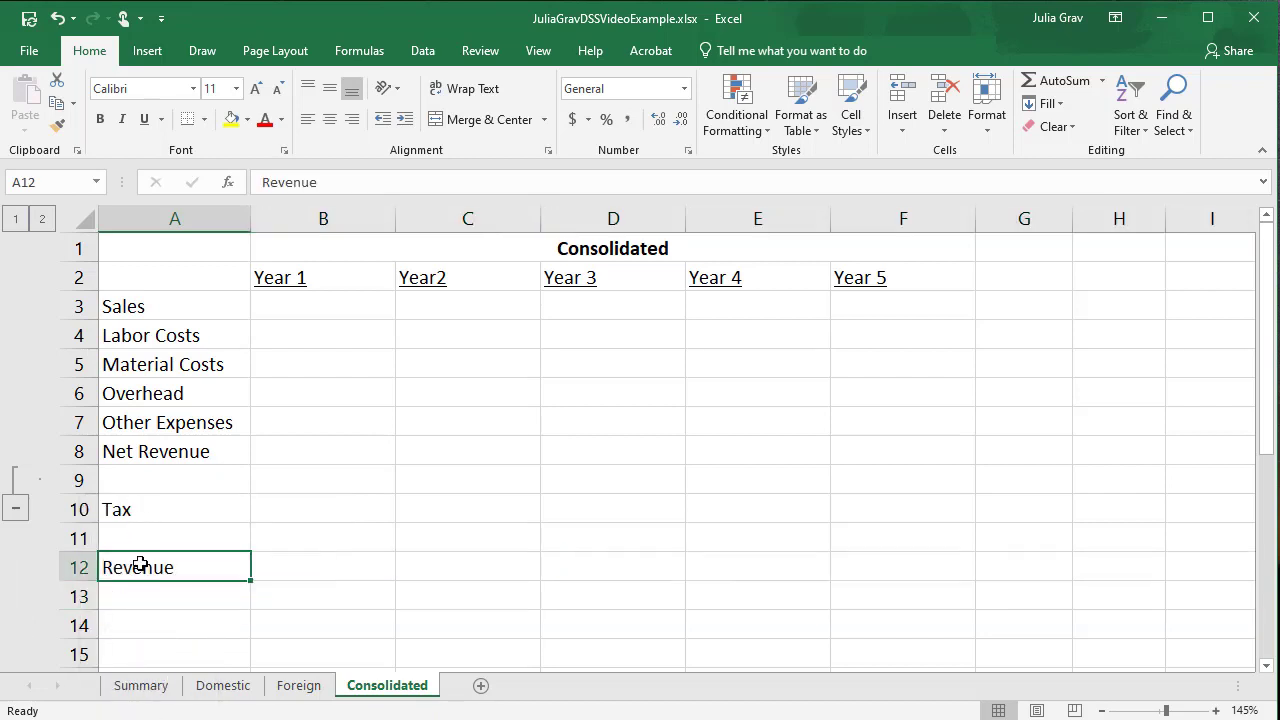
left_click(6, 510)
left_click(15, 481)
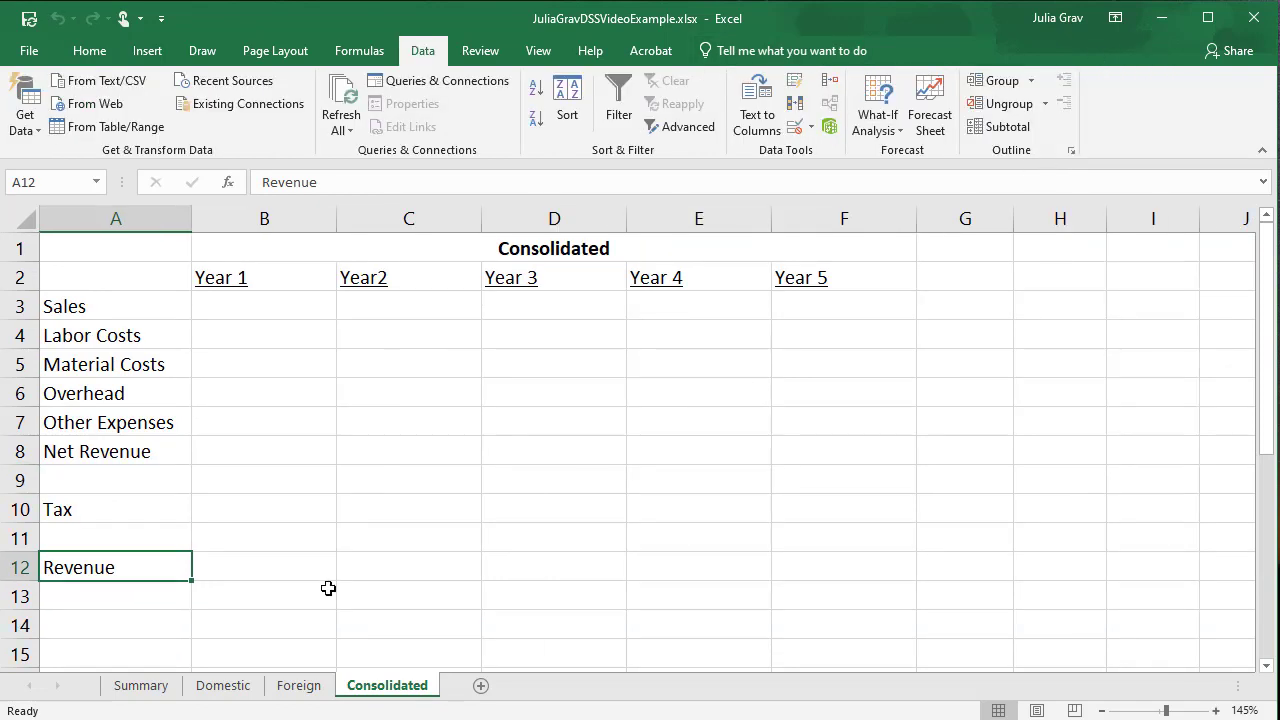
left_click(333, 568)
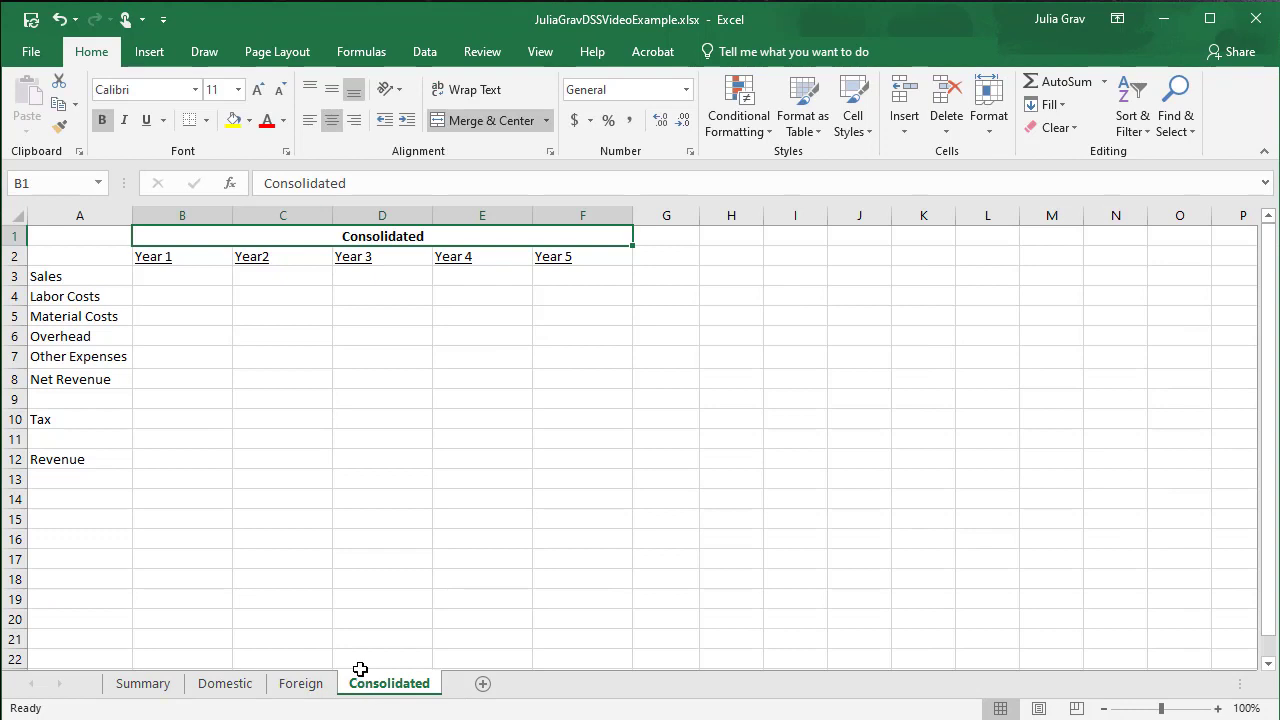
Step: Enter =Domestic!B3+Foreign!B3 in B3 of the Consolidated sheet to total Year 1 Sales
left_click(179, 274)
left_click(296, 187)
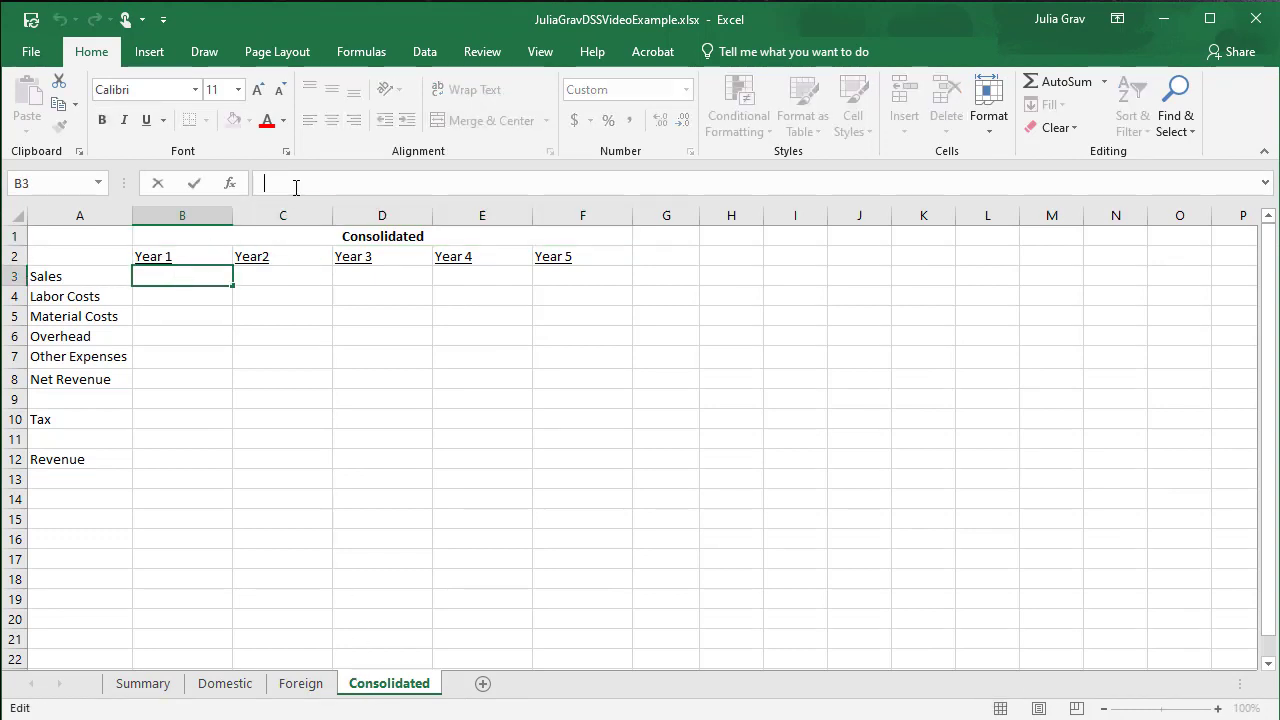
type("=")
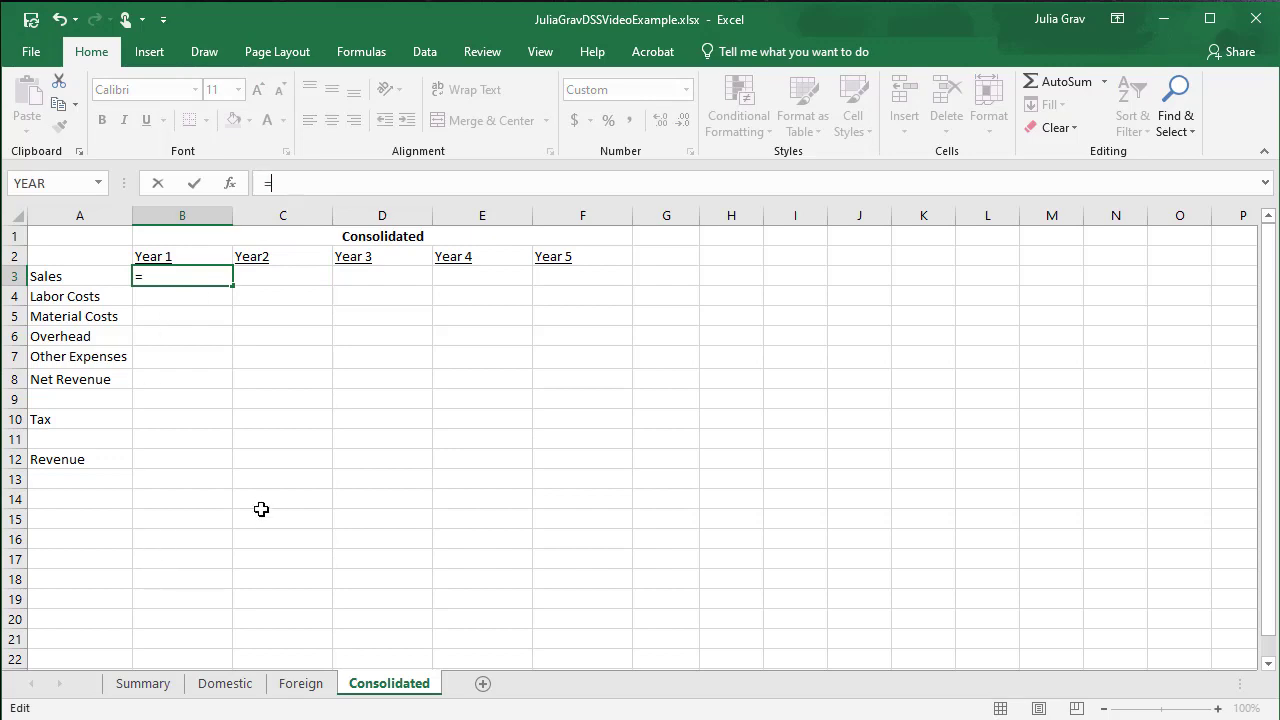
left_click(234, 688)
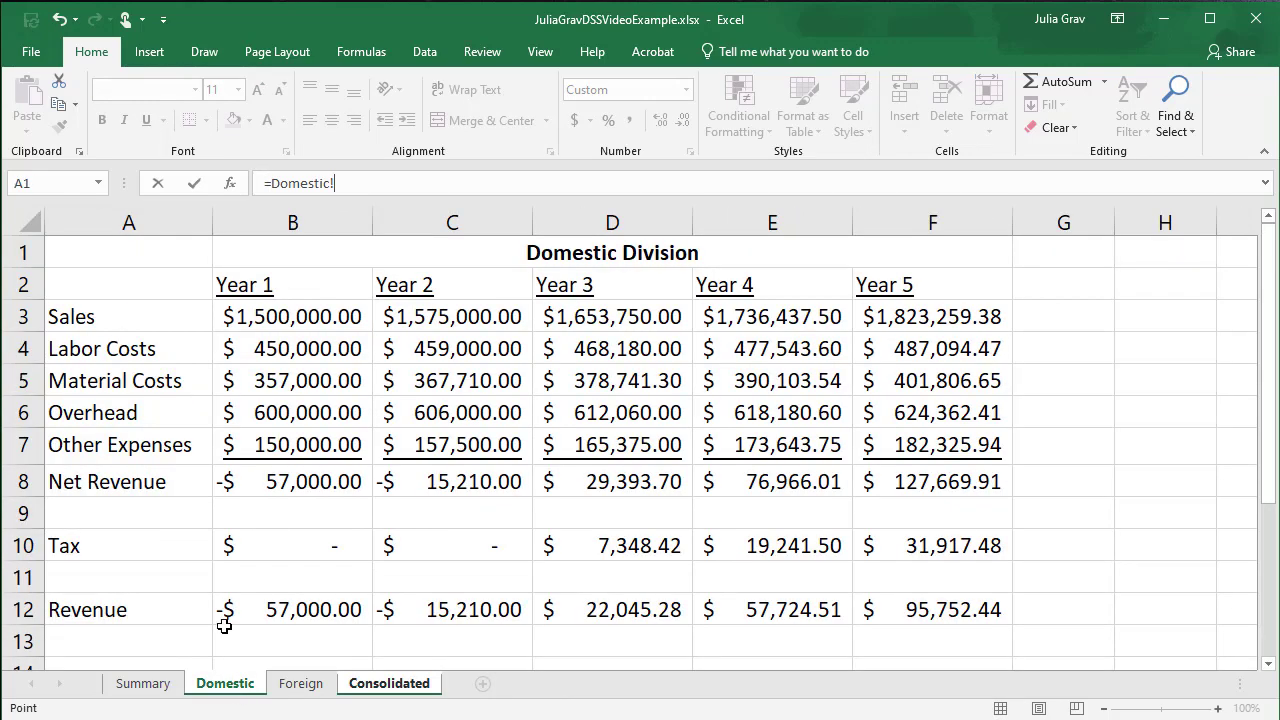
left_click(281, 317)
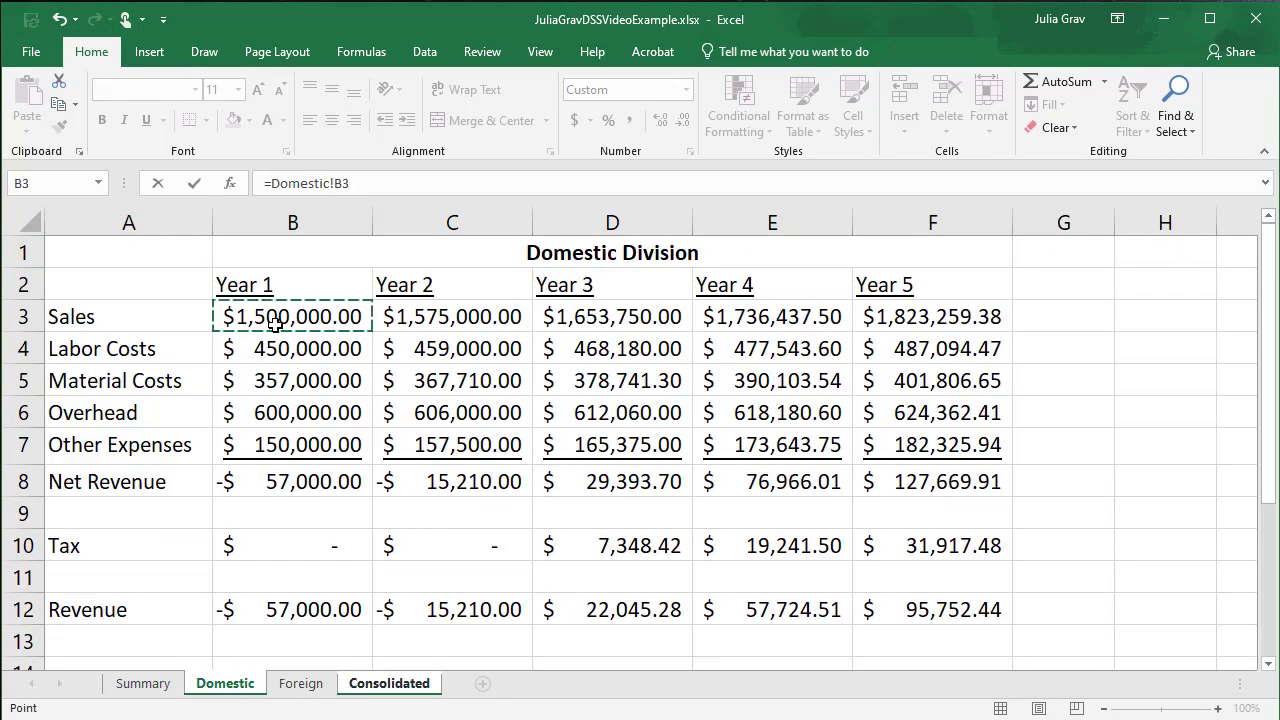
type("+")
left_click(300, 688)
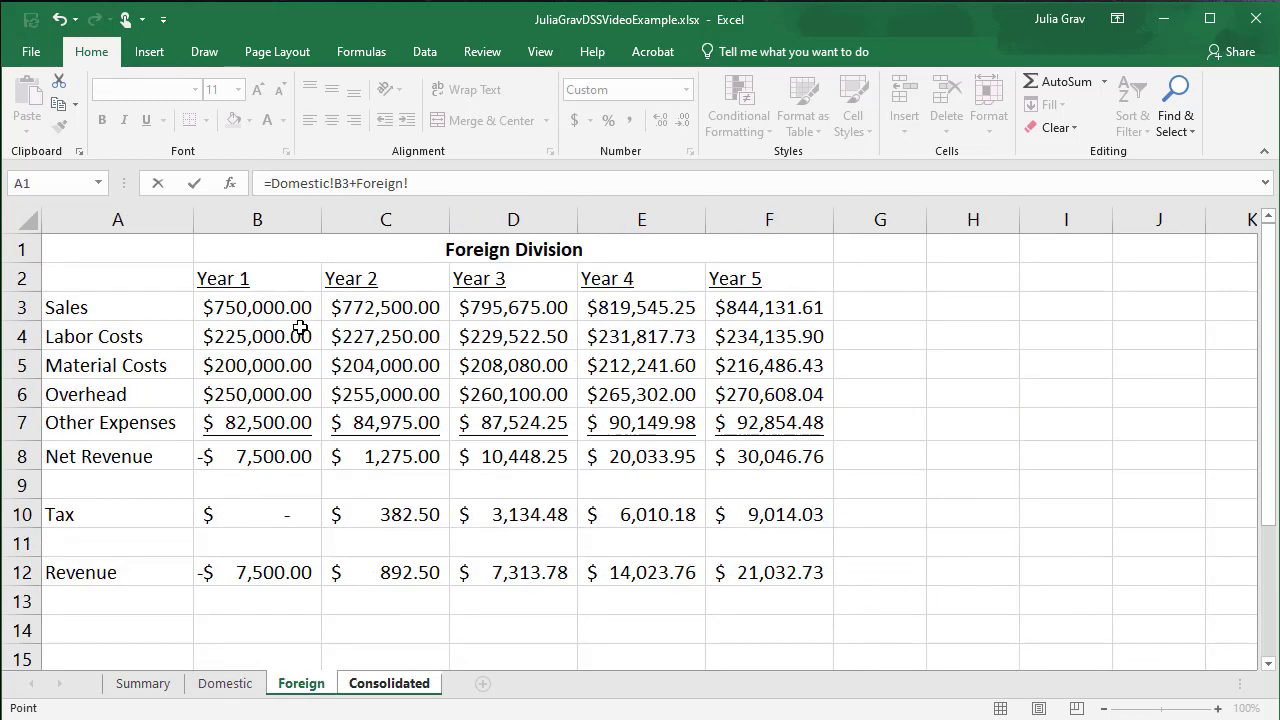
left_click(279, 307)
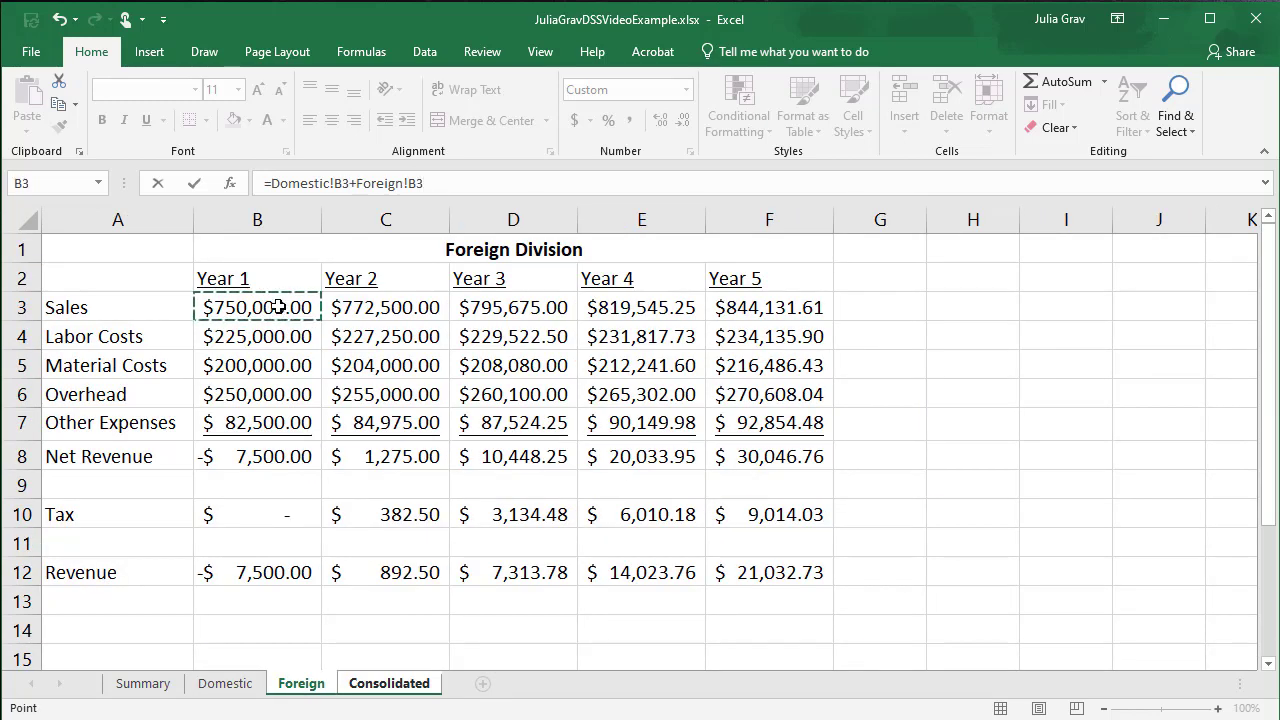
key("Return")
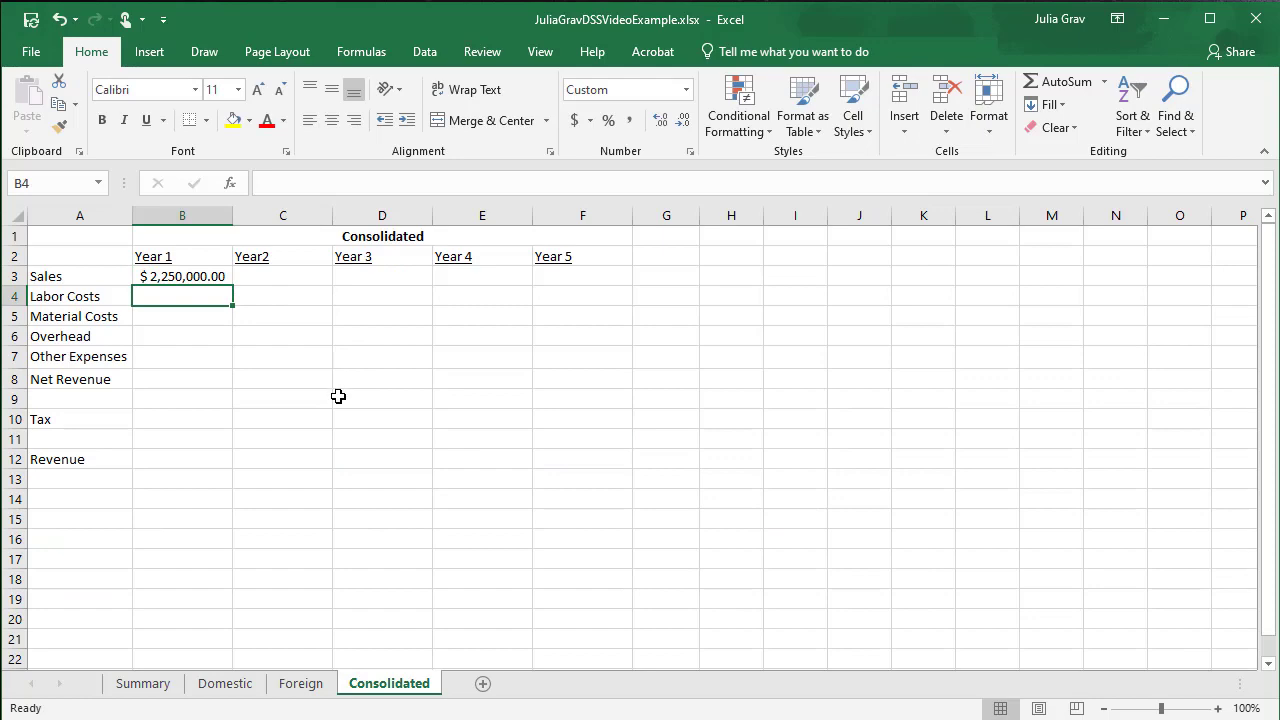
Step: Fill the Year 1 Sales formula down to the Revenue row and across through Year 5, covering B3:F12, and check the copied formulas
scroll(338, 396, "up", 3, "ctrl")
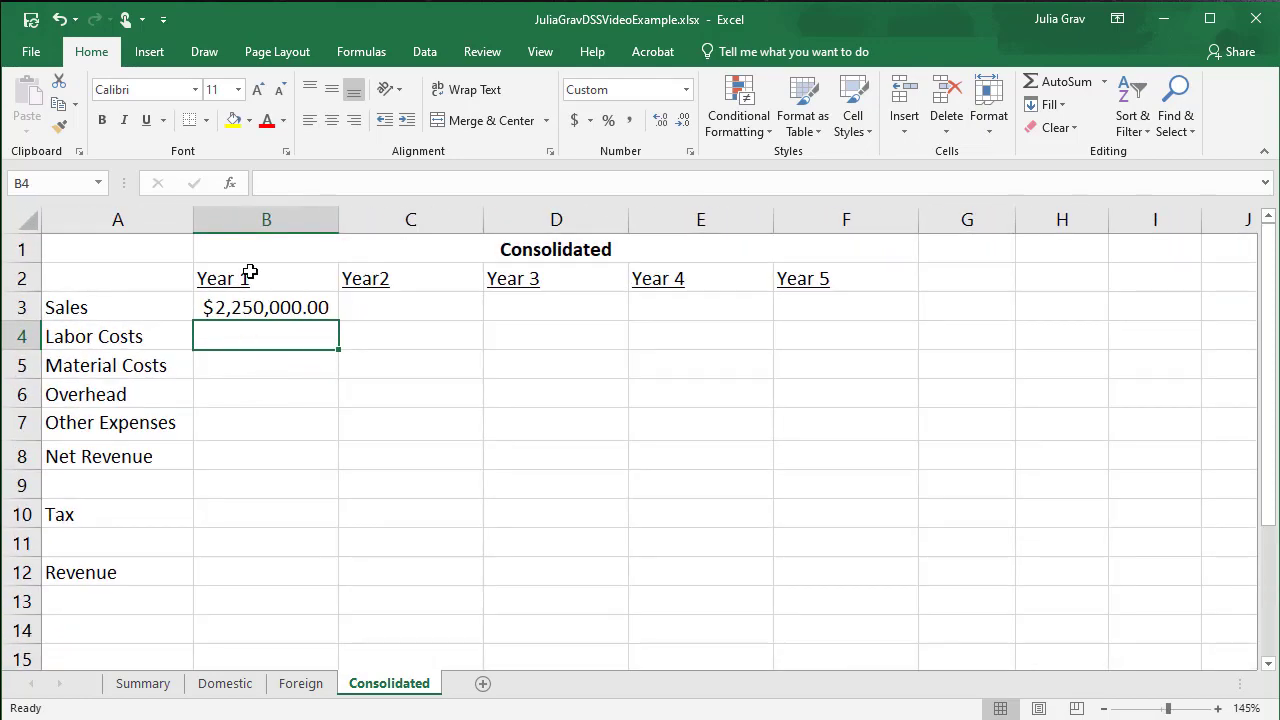
left_click(234, 305)
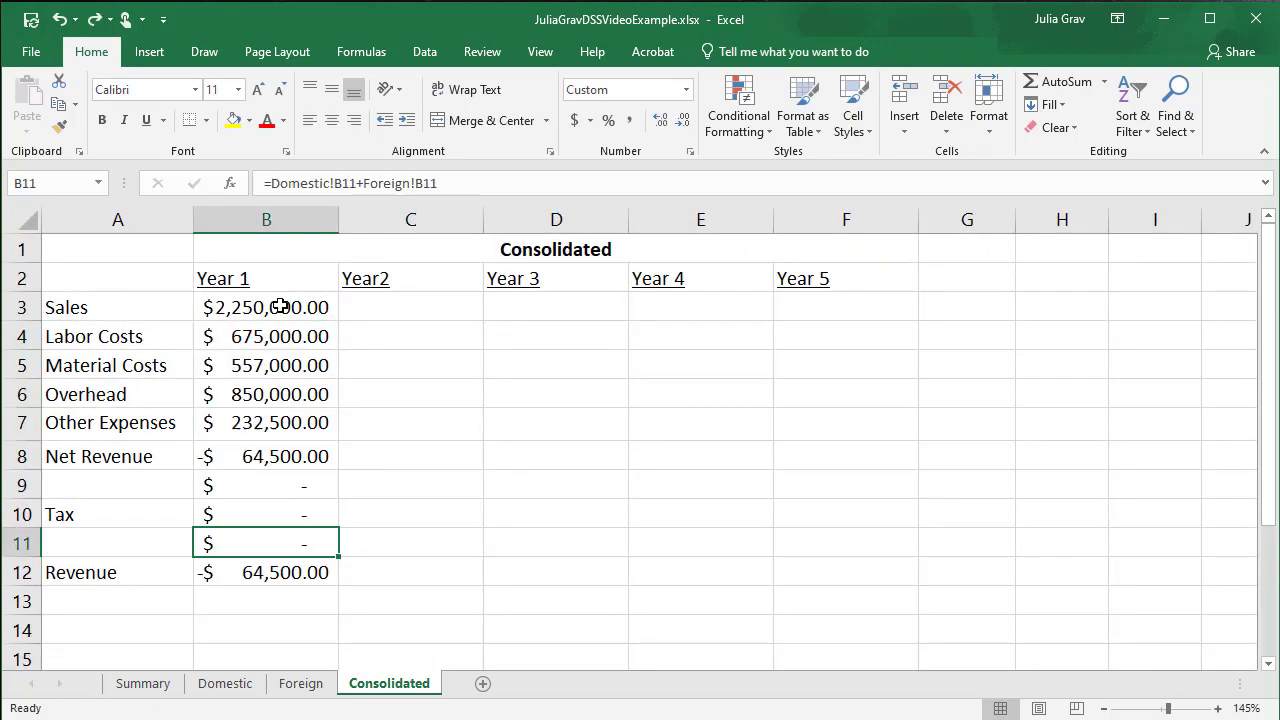
left_click_drag(270, 306, 852, 584)
left_click(462, 366)
left_click(430, 306)
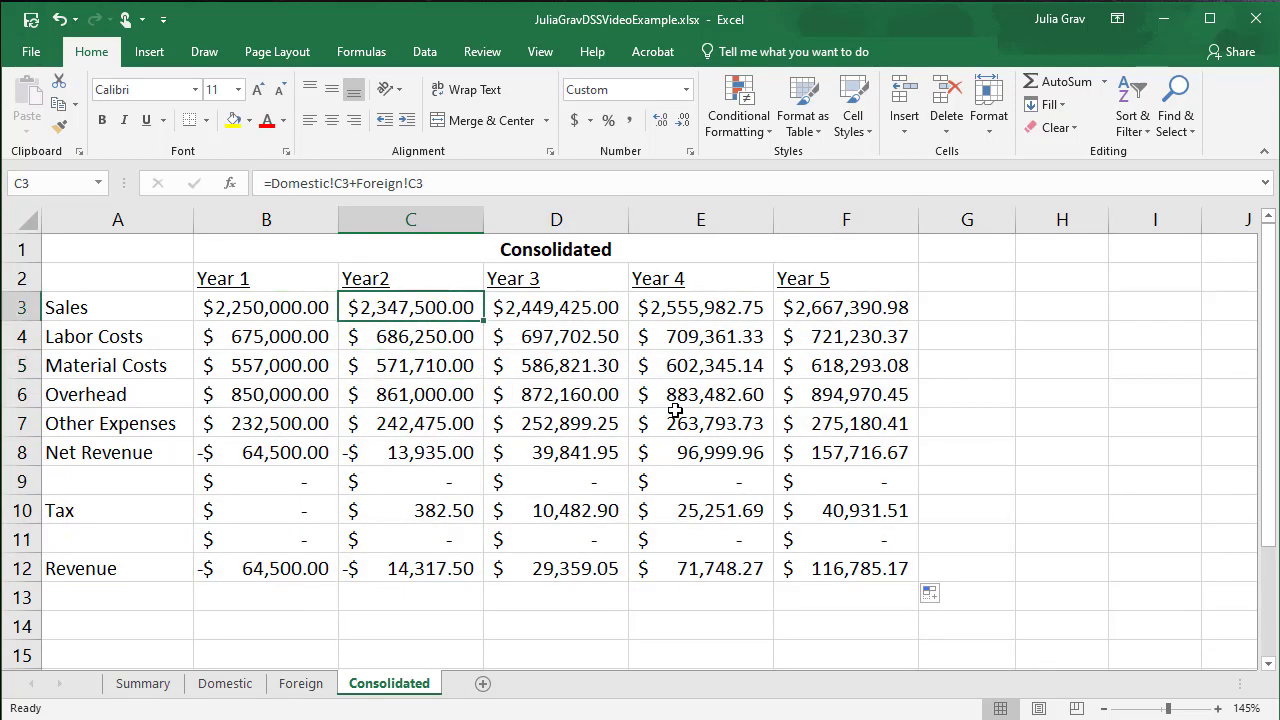
left_click(675, 422)
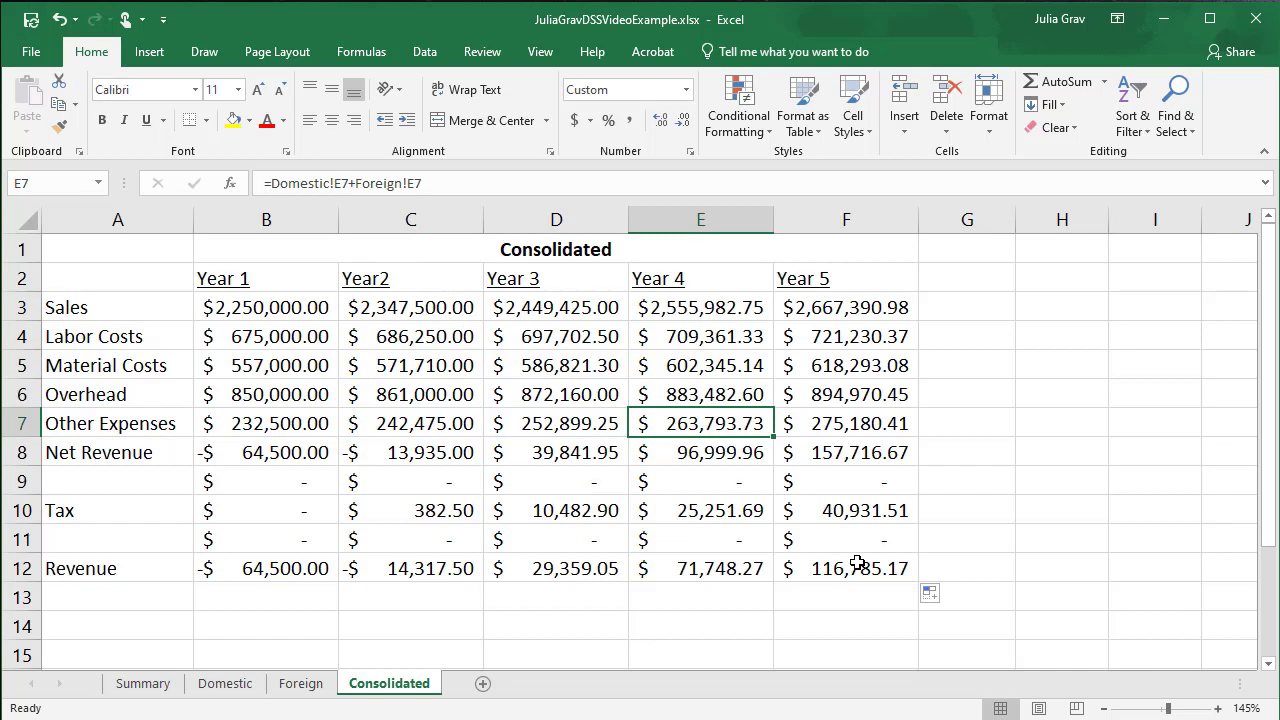
Step: Clear the formulas from B11:F11 in the blank row between Tax and Revenue
left_click_drag(291, 536, 816, 538)
key("Delete")
left_click_drag(246, 479, 868, 492)
left_click(868, 498)
key("Delete")
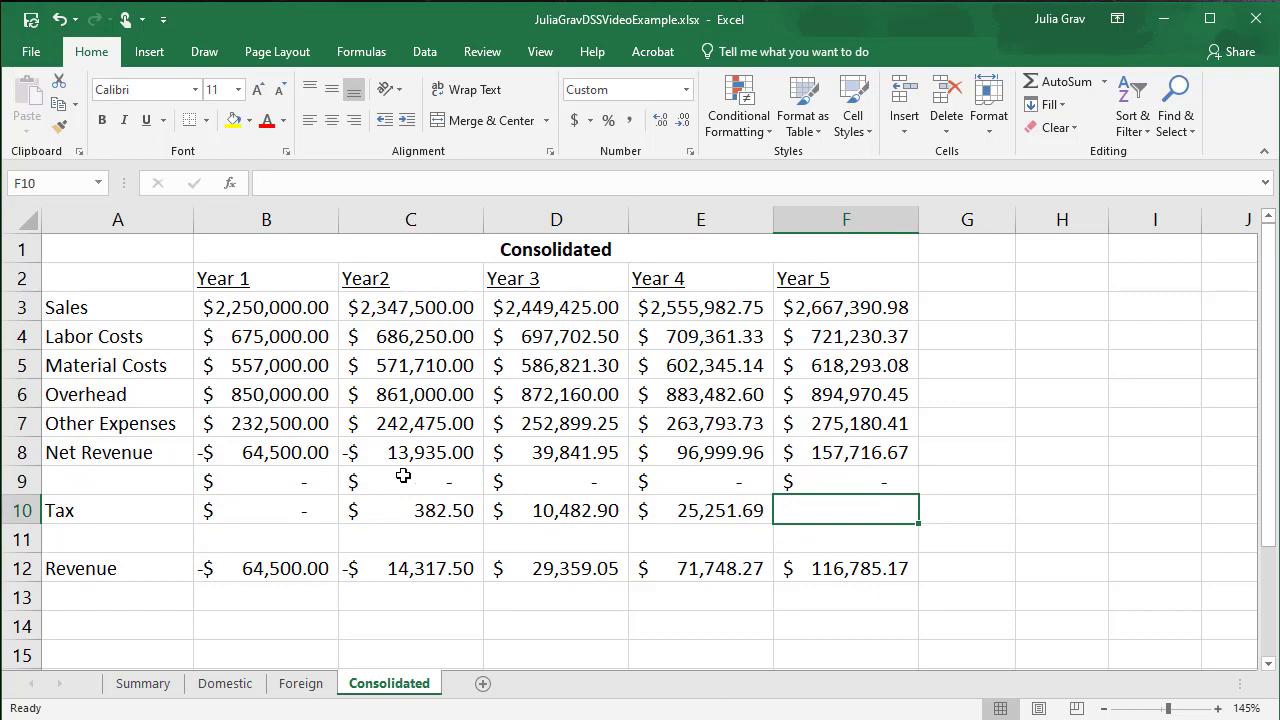
key("ctrl+z")
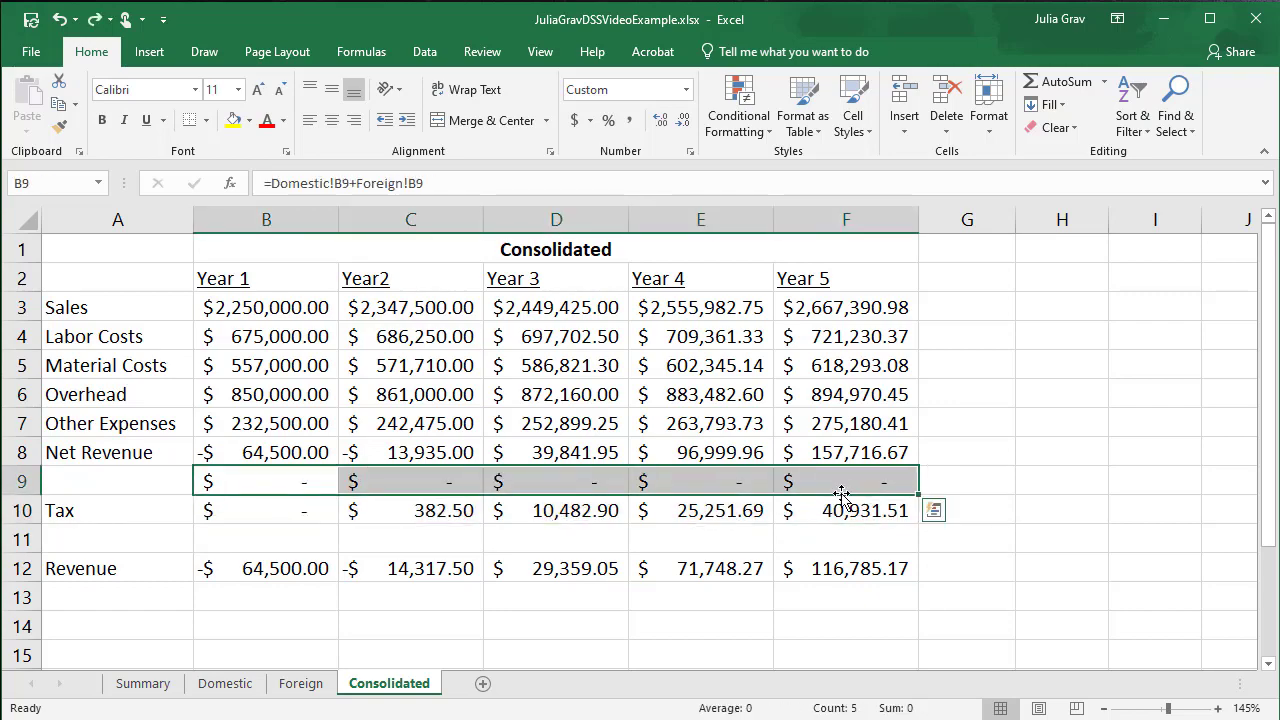